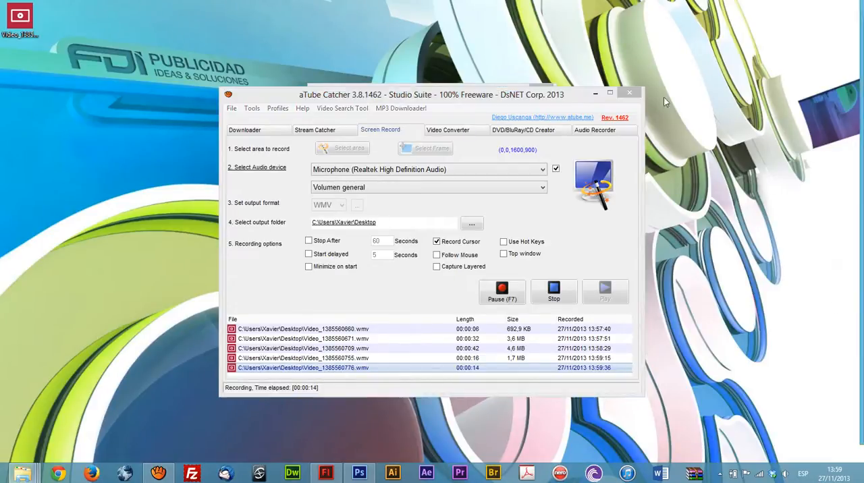
Step: Play the finished Propiedades y Mascara.swf animation, close it, and switch to logotipo.fla in Flash
left_click_drag(863, 135, 293, 80)
double_click(261, 228)
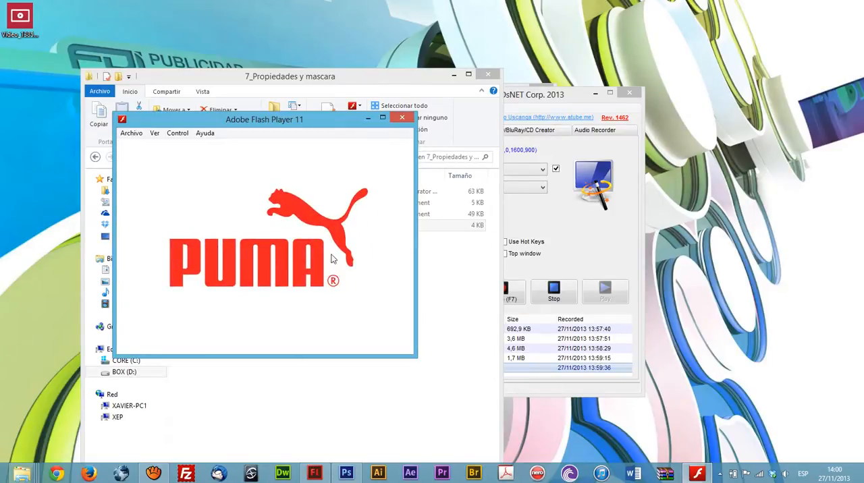
left_click(402, 118)
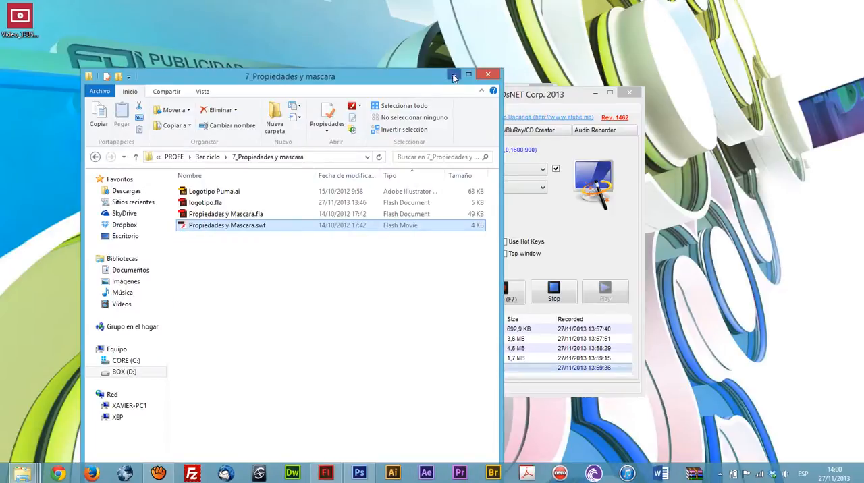
left_click(454, 74)
left_click(328, 474)
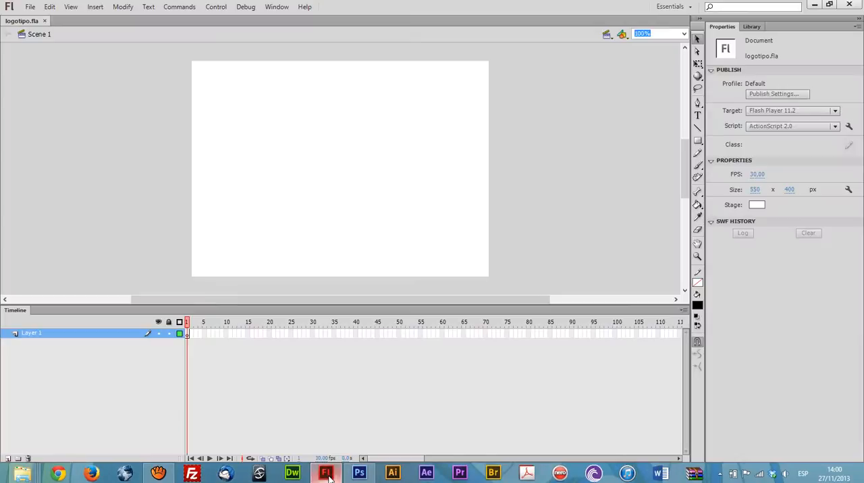
Step: Select Logotipo Puma.ai in the 7_Propiedades y mascara folder and show the Flash document's library
mouse_move(22, 474)
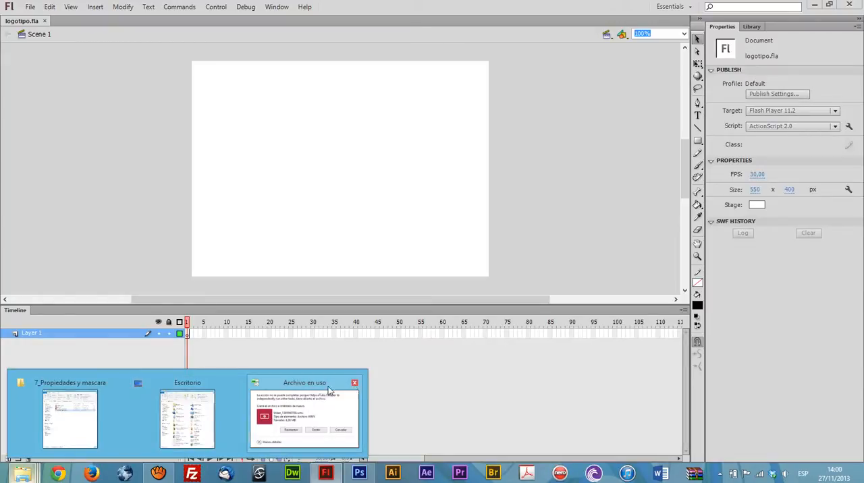
left_click(355, 383)
left_click(71, 416)
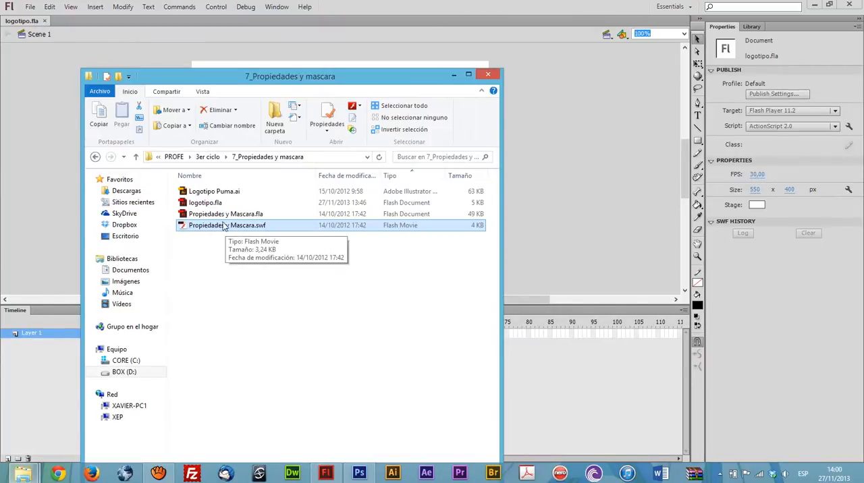
left_click(214, 193)
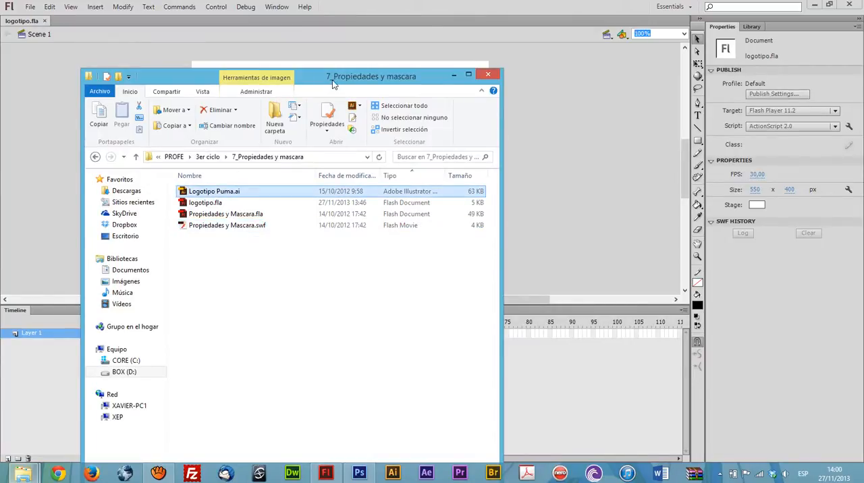
left_click_drag(332, 79, 338, 103)
left_click(745, 29)
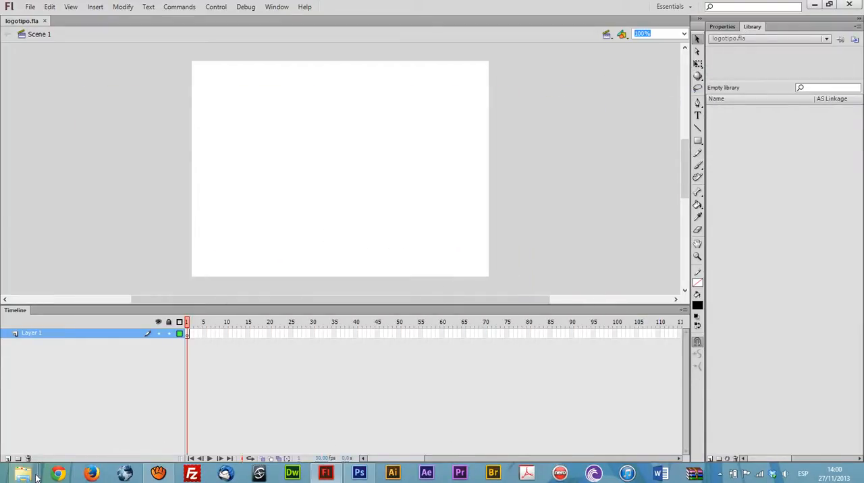
mouse_move(30, 476)
left_click(74, 415)
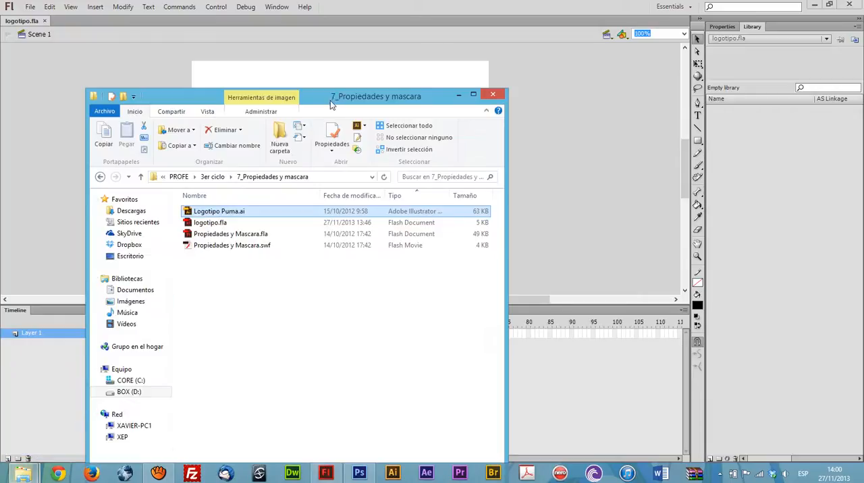
left_click_drag(333, 104, 291, 94)
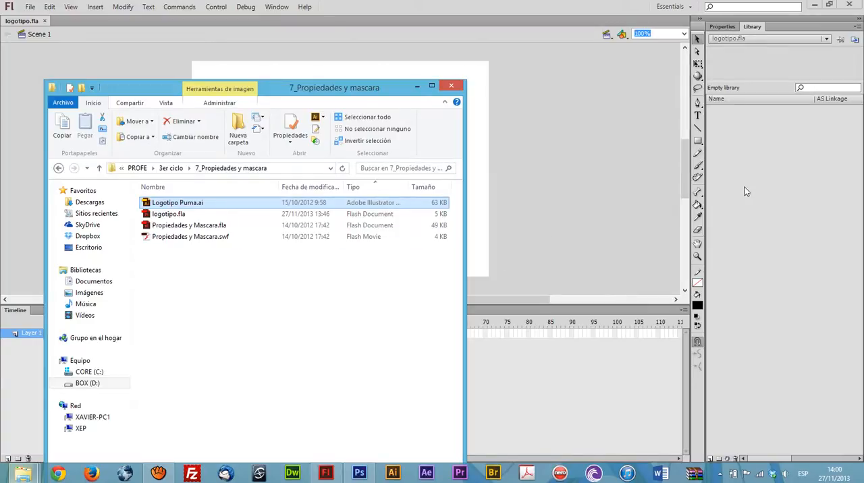
left_click(30, 7)
mouse_move(71, 167)
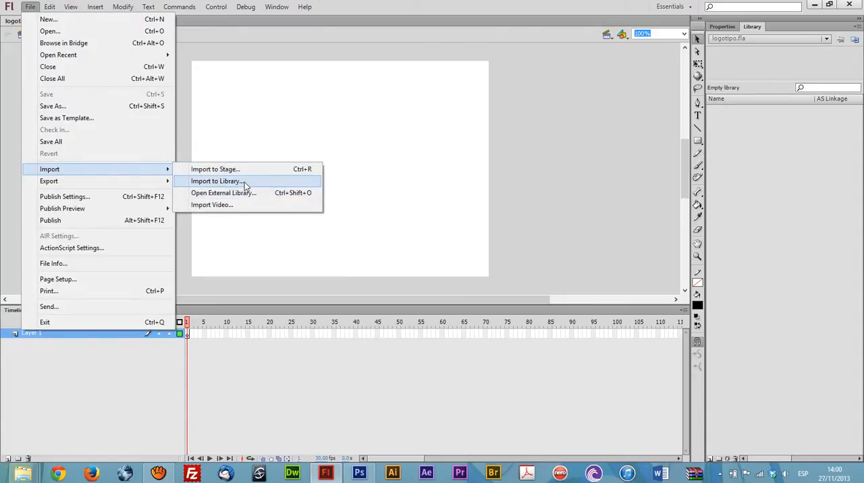
left_click(246, 186)
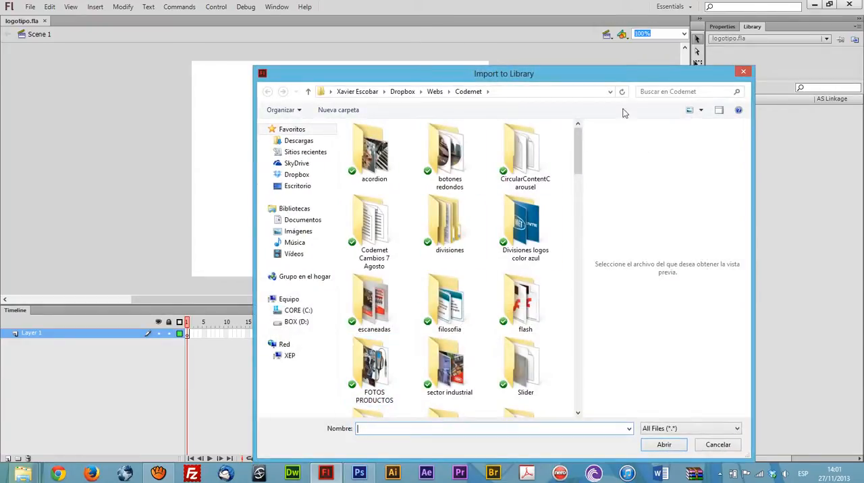
left_click(354, 90)
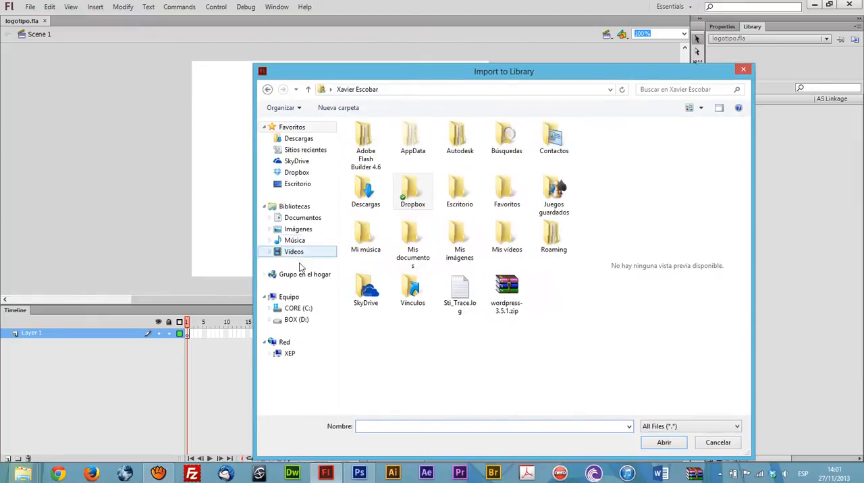
left_click(294, 320)
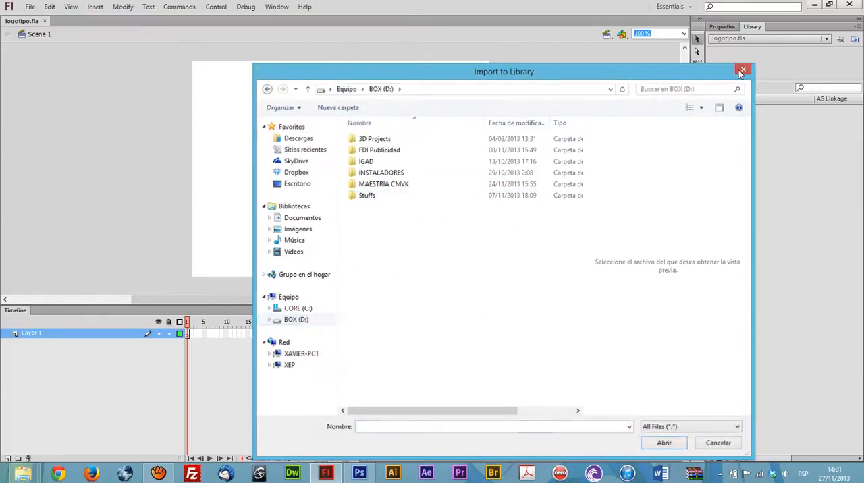
left_click(743, 70)
Step: Import Logotipo Puma.ai from its folder into the library with all Illustrator layers included and converted to Flash Layers
mouse_move(24, 473)
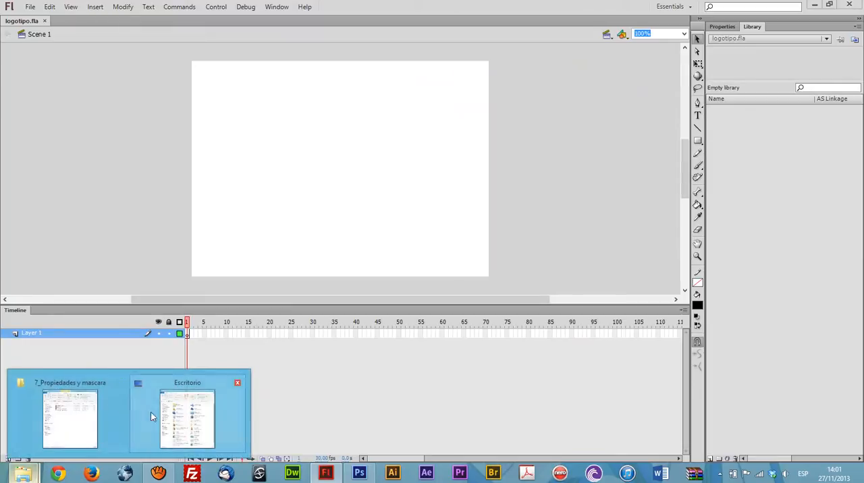
left_click(79, 413)
left_click_drag(177, 204, 784, 172)
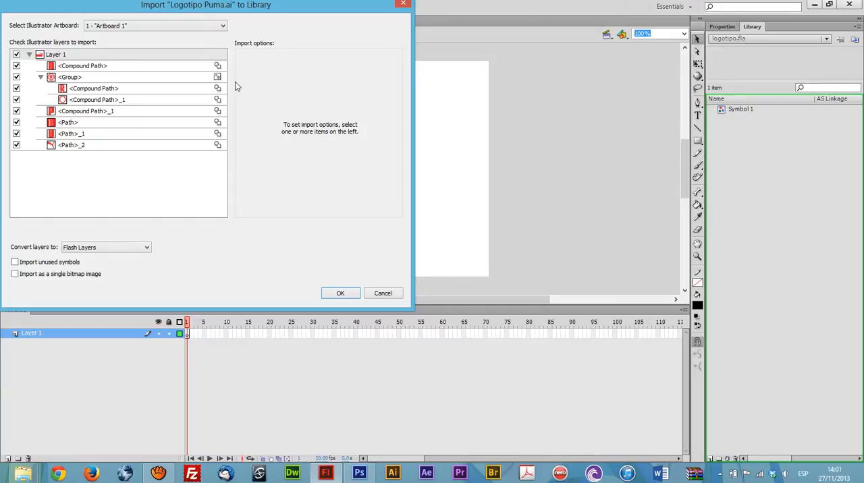
left_click(340, 293)
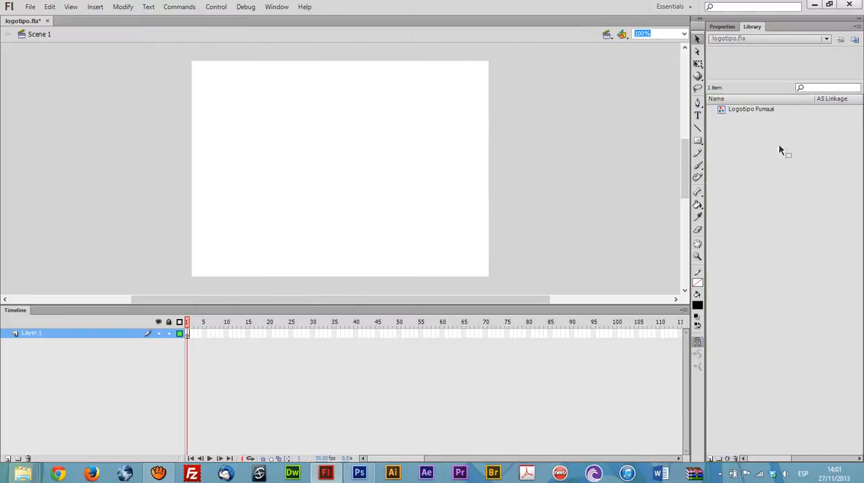
Step: Place an instance of the Logotipo Puma.ai symbol near the centre of the stage and deselect it
left_click(746, 110)
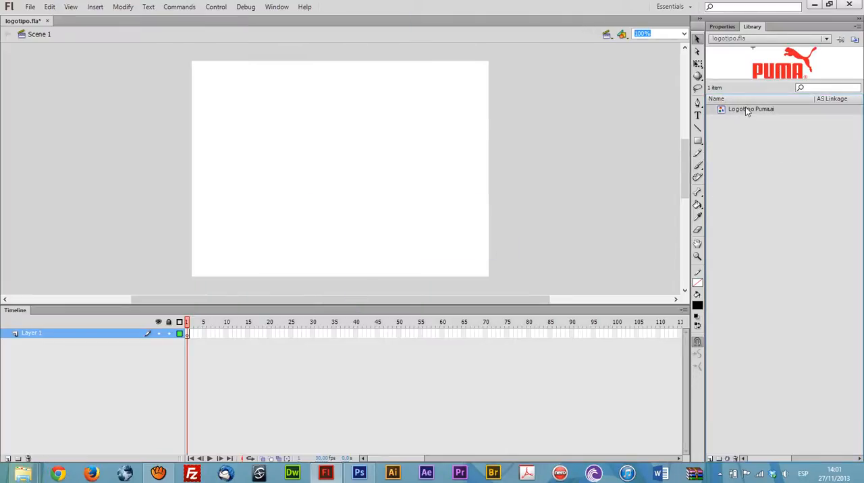
left_click_drag(745, 107, 743, 158)
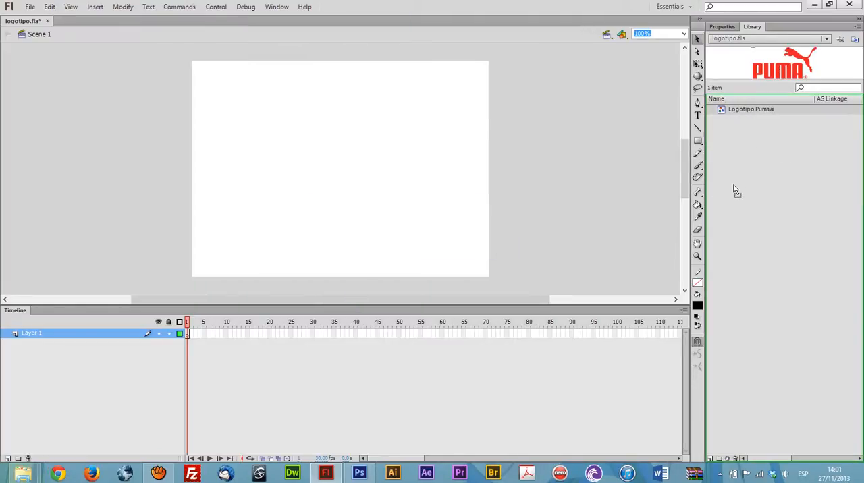
left_click_drag(736, 192, 357, 190)
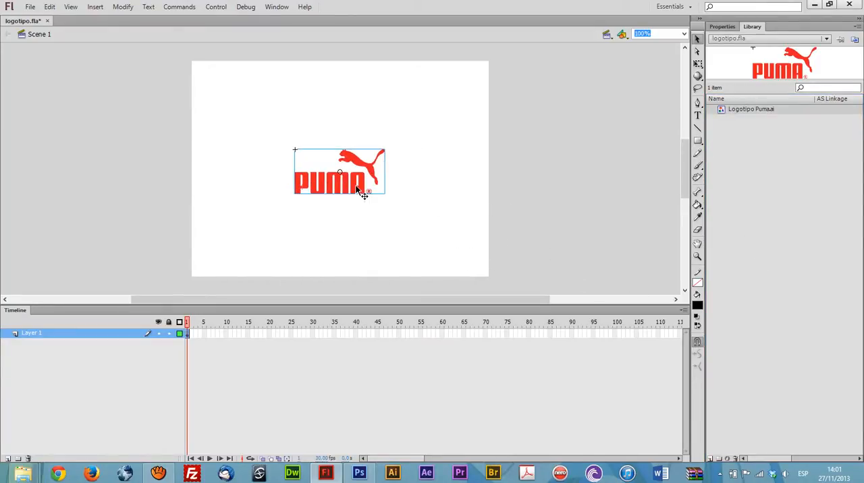
left_click(386, 178)
left_click(372, 171)
left_click(541, 142)
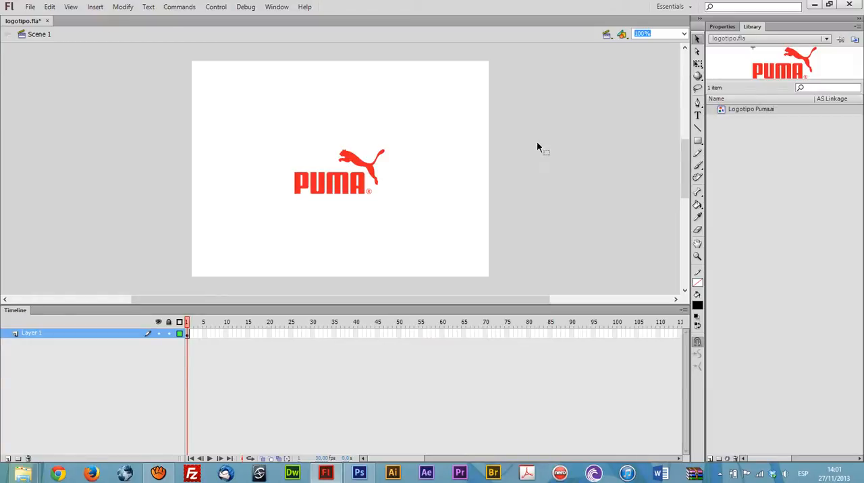
Step: Review the document's dimensions and frame rate in the document settings without changing them
left_click(719, 27)
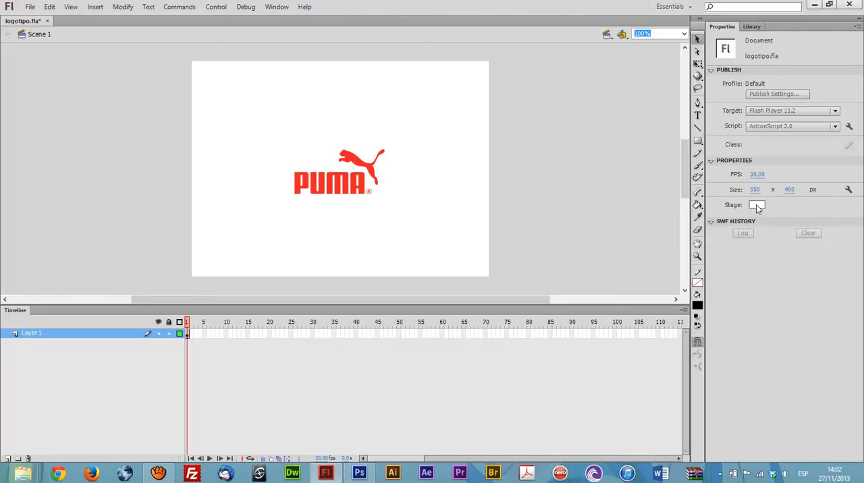
left_click(849, 190)
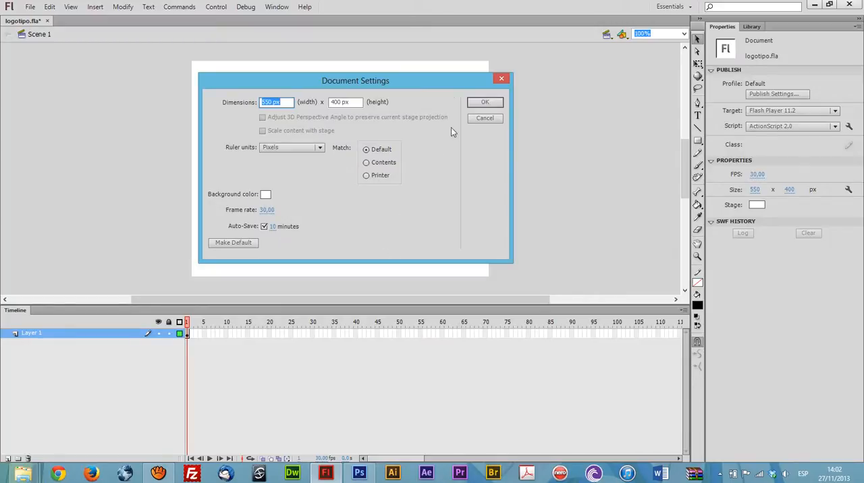
left_click(481, 102)
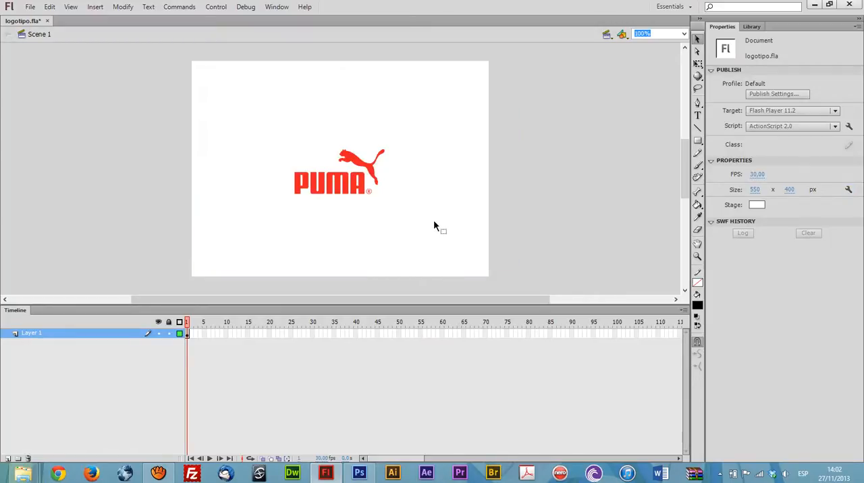
Step: Enlarge the logo proportionally to about 281 × 140 px and move it up to about Y 106
left_click_drag(438, 141, 236, 240)
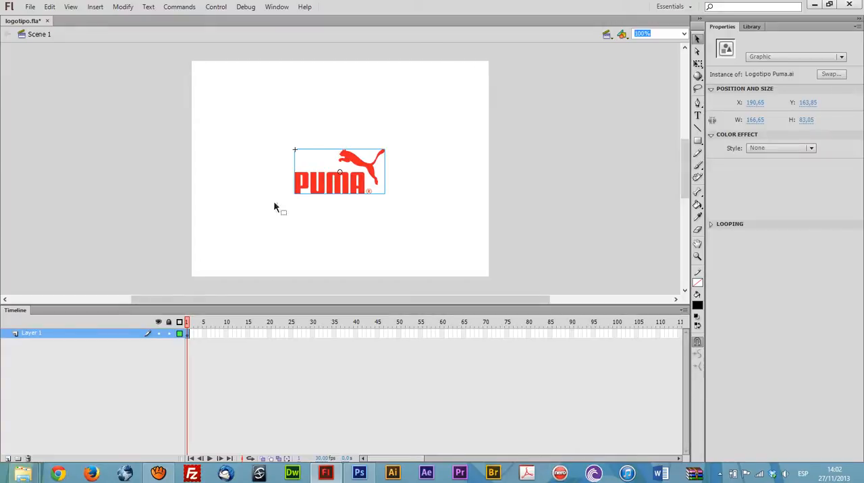
key("q")
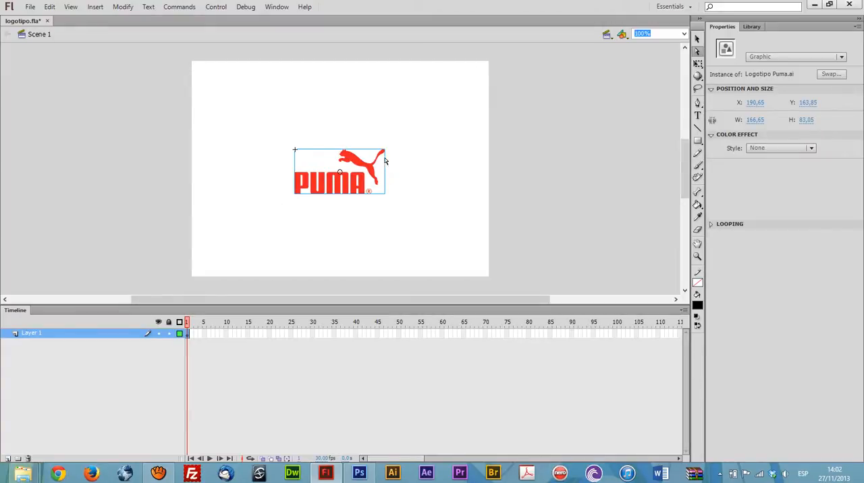
left_click_drag(386, 149, 420, 125)
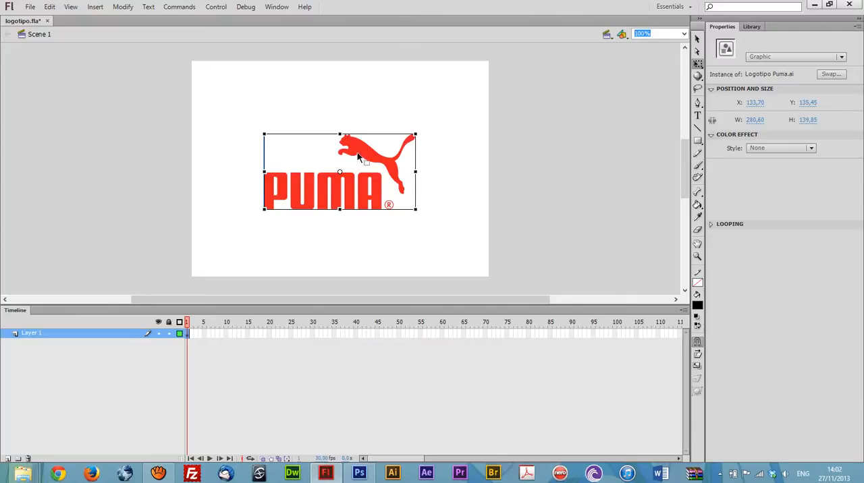
left_click_drag(360, 146, 360, 132)
Step: Break the Puma logo instance apart into its separate drawing objects and deselect them
right_click(360, 132)
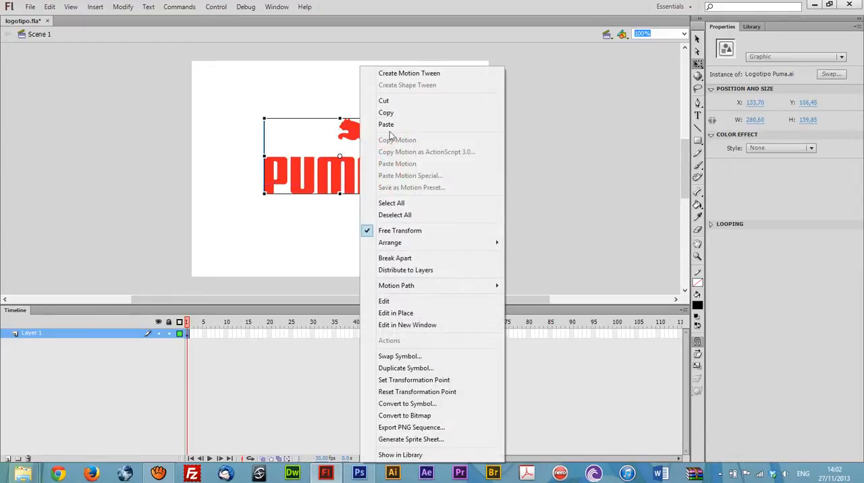
left_click(535, 115)
left_click(378, 138)
right_click(378, 139)
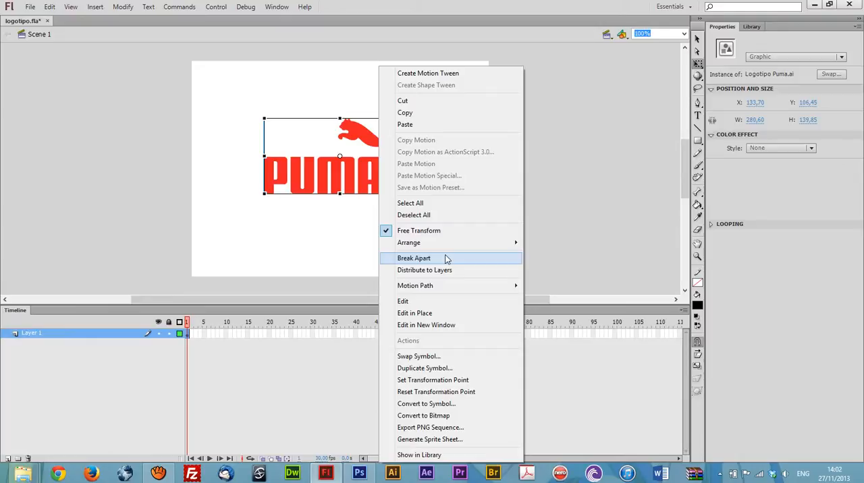
left_click(446, 259)
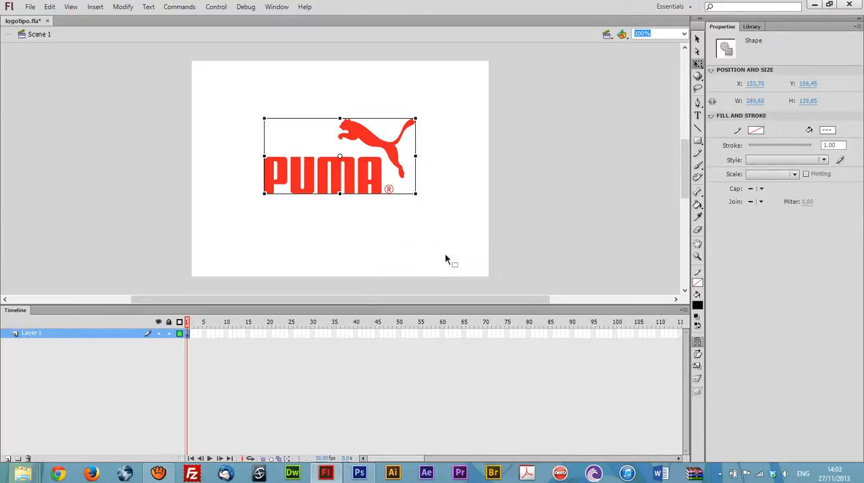
left_click(446, 259)
Step: Examine the logo's separate pieces by selecting individual letters, the registered mark and the puma silhouette in turn
left_click(380, 182)
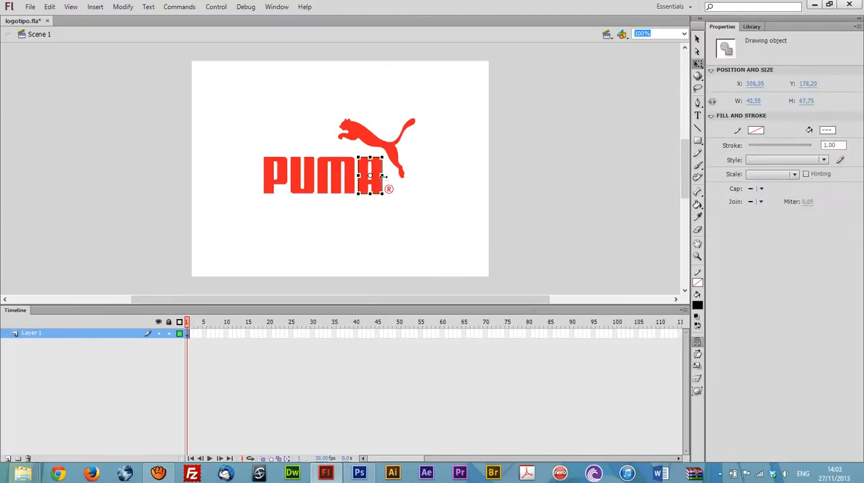
left_click(393, 244)
mouse_move(256, 149)
left_mouse_down()
mouse_move(270, 207)
mouse_move(297, 201)
left_mouse_up()
left_click(304, 192)
left_click(323, 166)
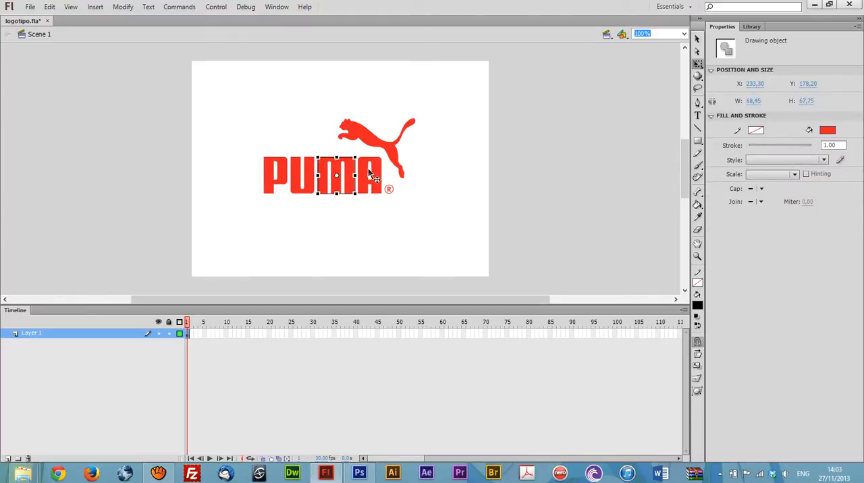
left_click(380, 174)
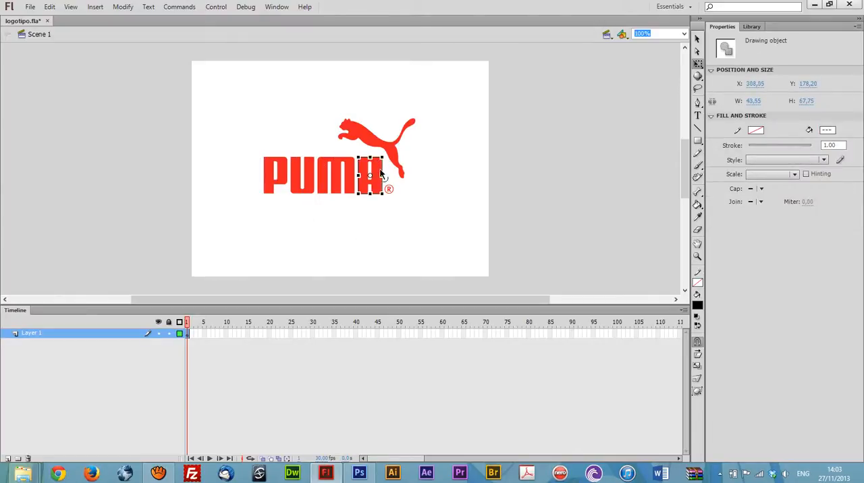
left_click(398, 231)
left_click(389, 190)
left_click(399, 167)
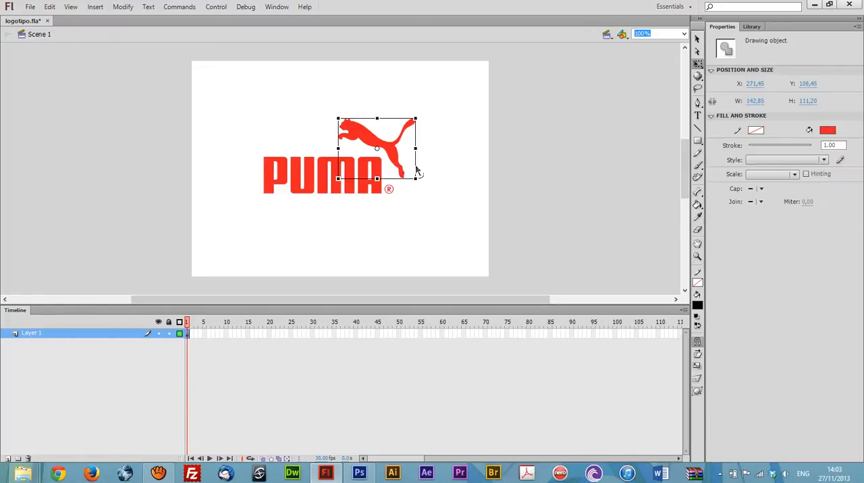
left_click(427, 207)
Step: Try moving the registered mark away from the lettering, undo the move, and select the puma silhouette
mouse_move(396, 185)
left_mouse_down()
mouse_move(387, 212)
mouse_move(431, 196)
left_mouse_up()
left_click(414, 196)
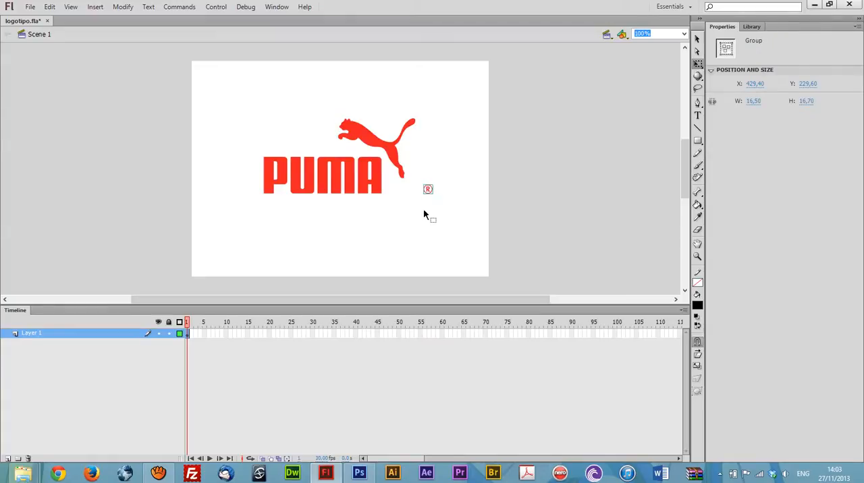
key("ctrl+z")
left_click(421, 220)
left_click(406, 167)
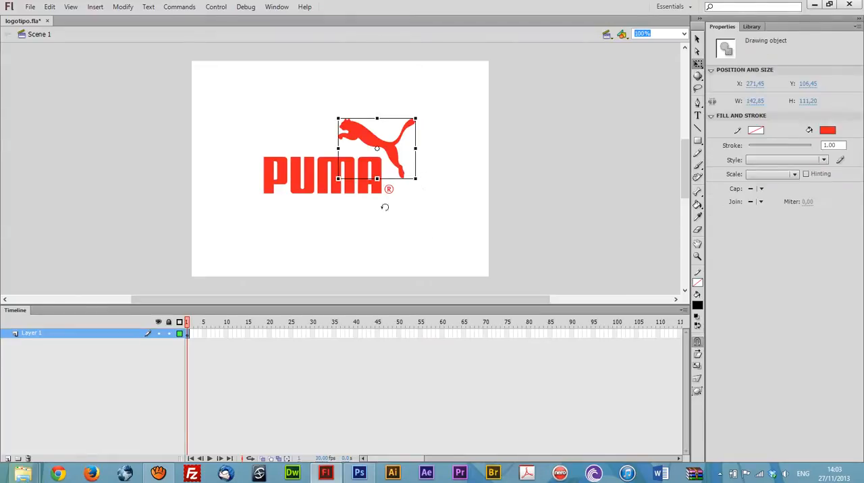
Step: Select all the logo's pieces on the stage and distribute them to separate layers
left_click(327, 178)
left_click(325, 232)
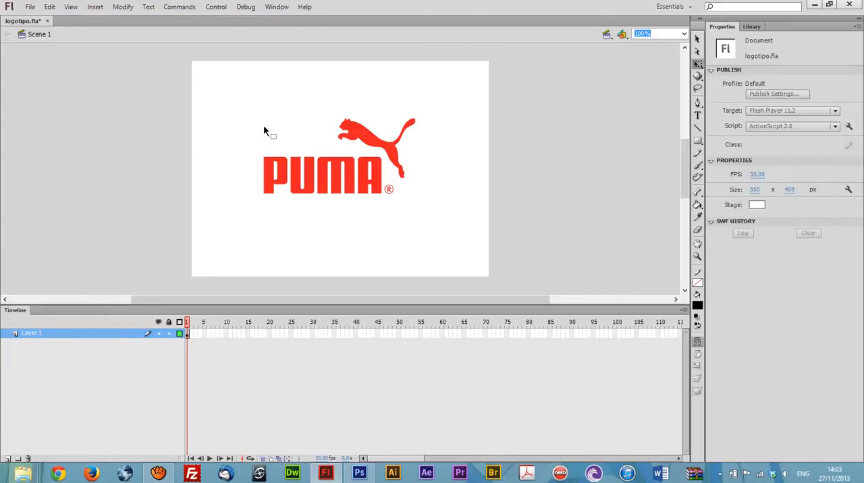
left_click_drag(227, 81, 485, 242)
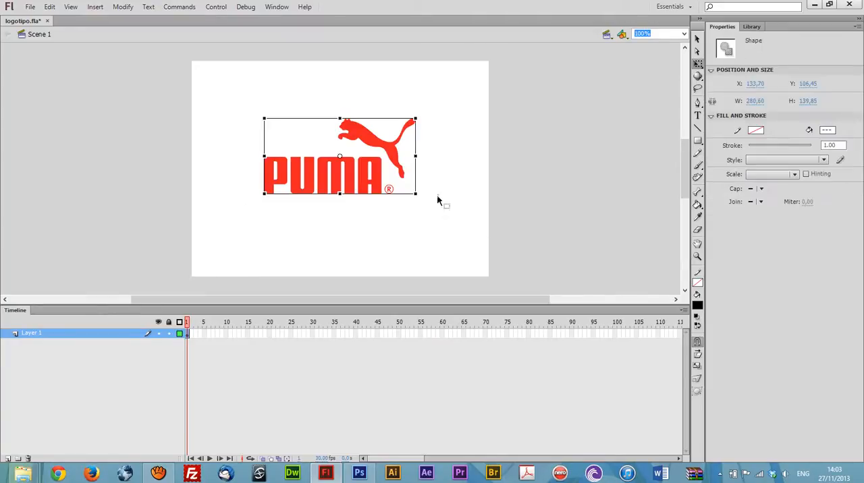
right_click(392, 153)
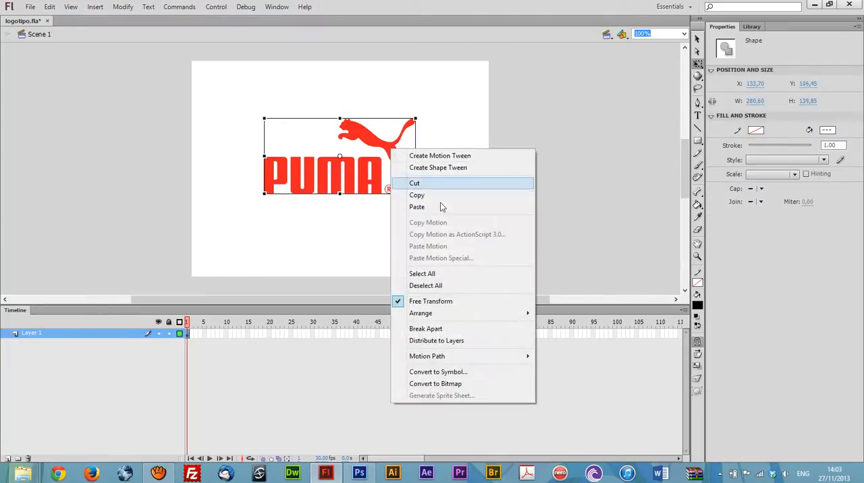
left_click(474, 344)
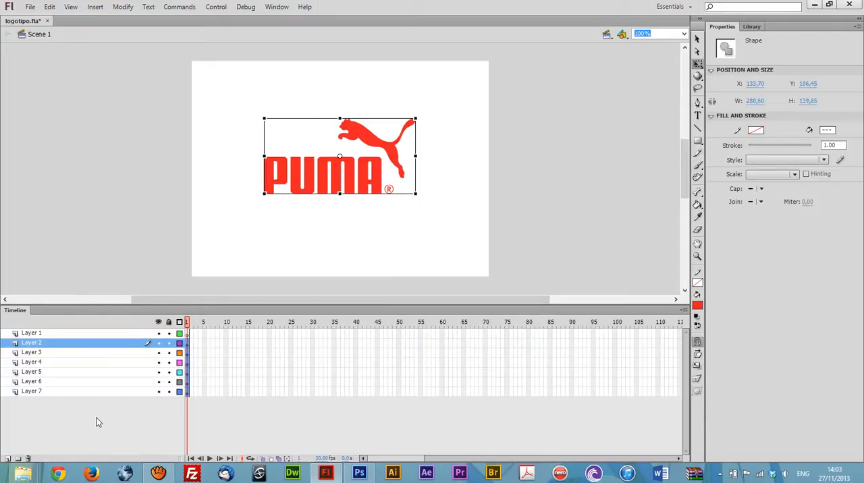
left_click(96, 423)
Step: Rename the layer holding the letter A as A and the layer holding the registered mark as registrada
left_click(47, 344)
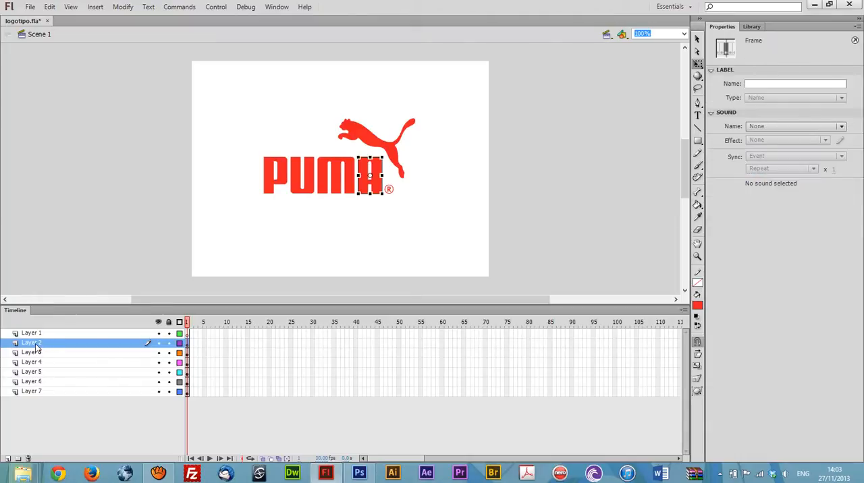
double_click(37, 345)
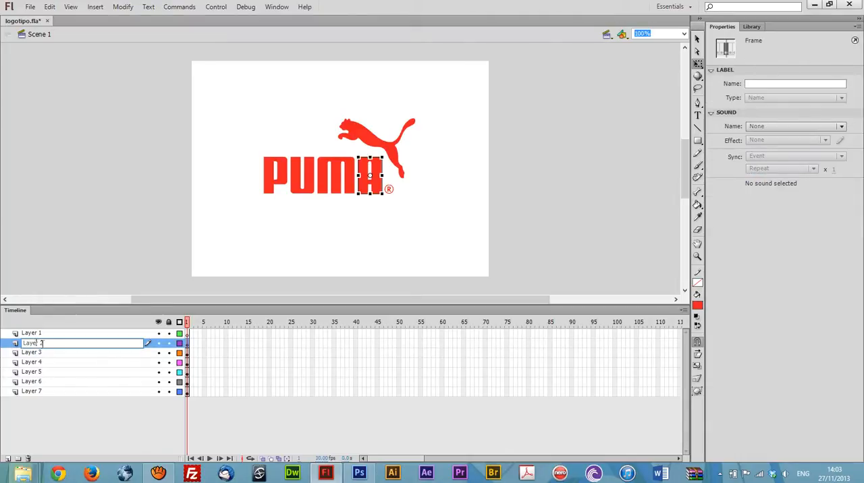
type("A")
left_click(32, 353)
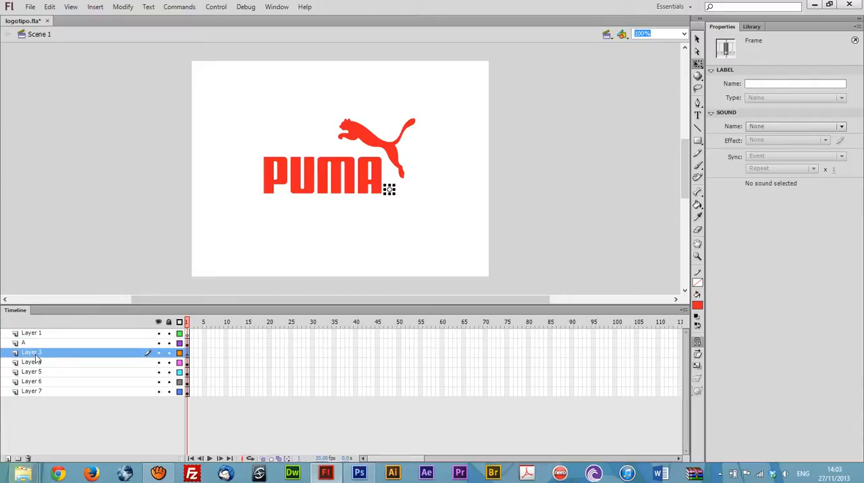
double_click(35, 356)
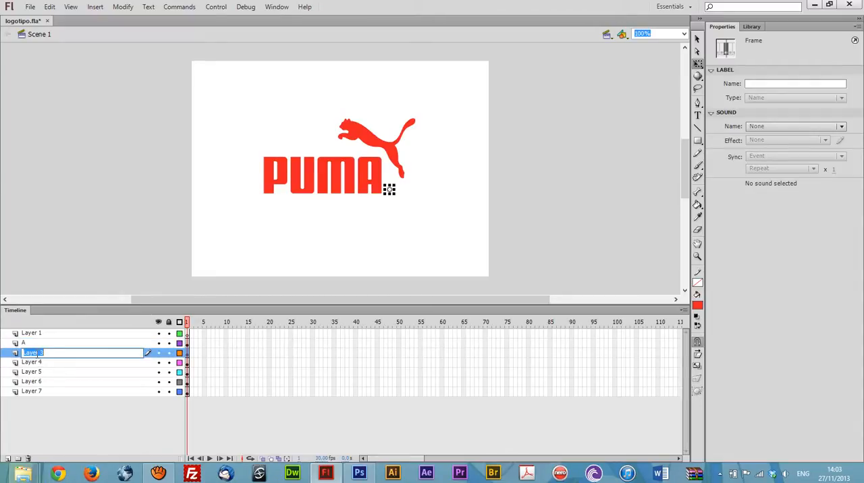
type("registrada")
key("Return")
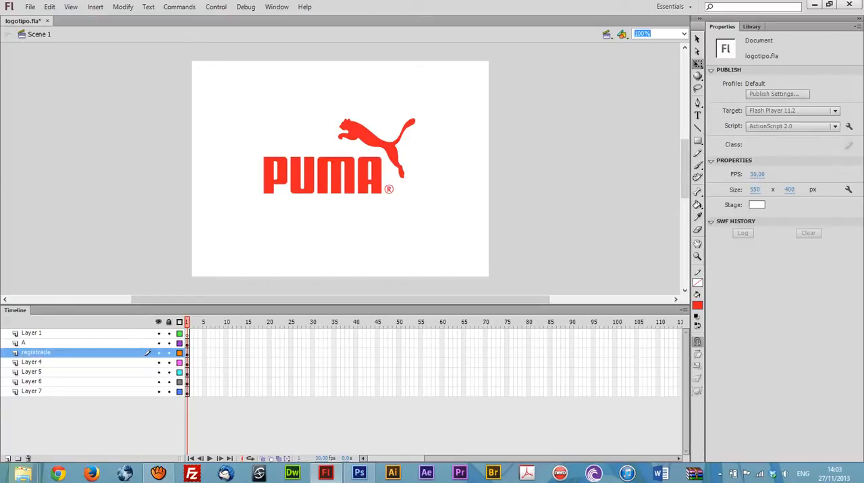
Step: Rename Layer 4 as P and Layer 5 as M to match the letters they hold
left_click(39, 362)
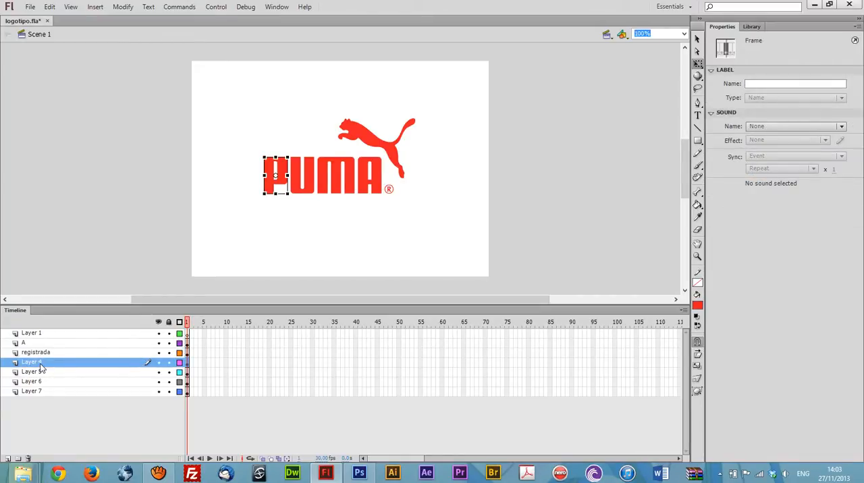
double_click(39, 363)
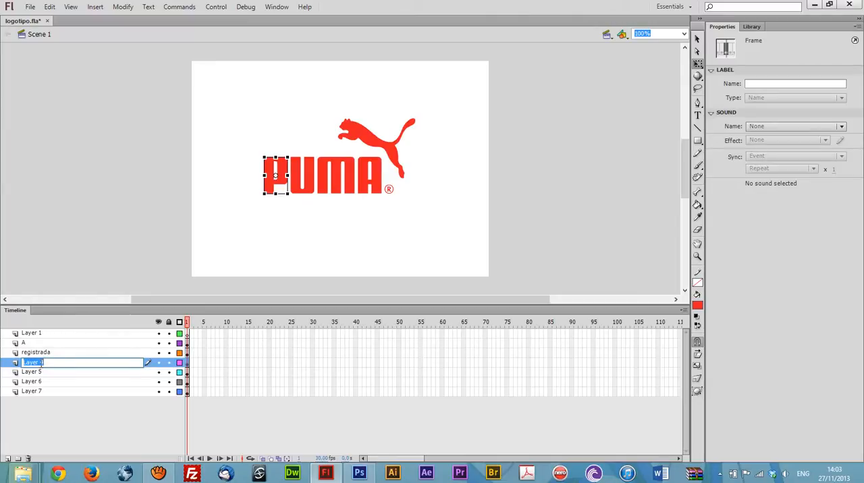
type("P")
left_click(41, 373)
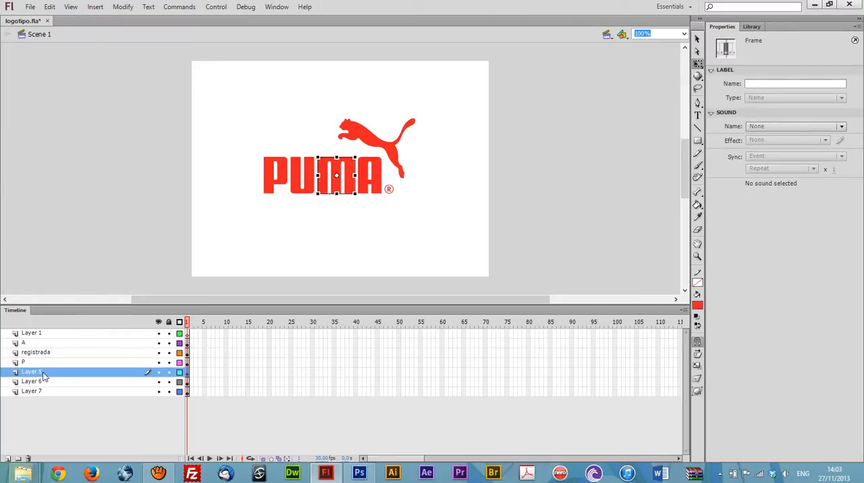
double_click(43, 372)
type("M")
key("Return")
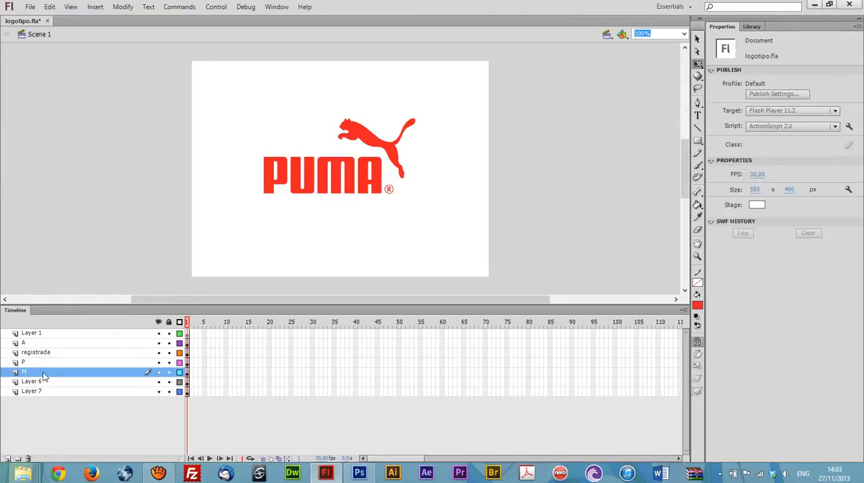
Step: Rename Layer 6 as U and the silhouette's Layer 7 as Puma
left_click(41, 382)
double_click(40, 382)
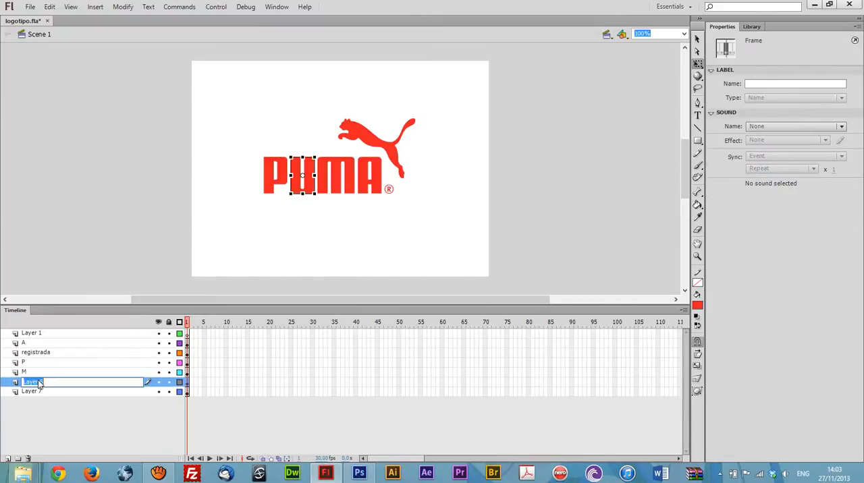
type("U")
left_click(52, 392)
double_click(52, 390)
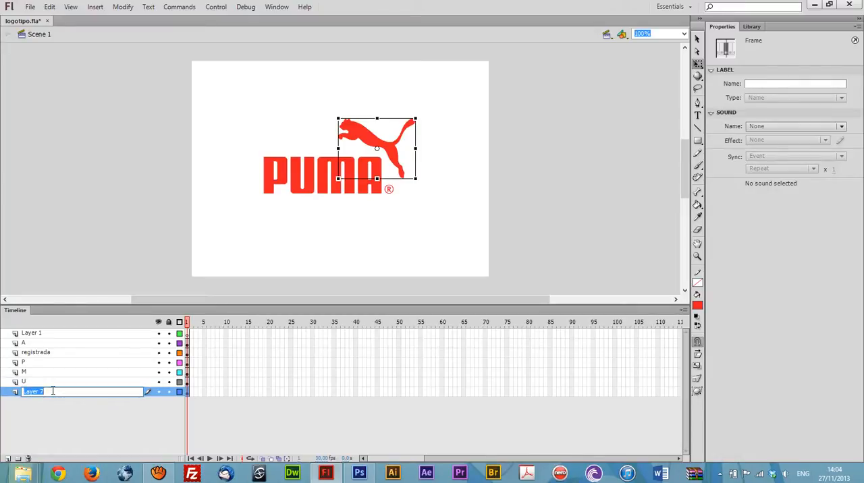
type("Puma")
key("Return")
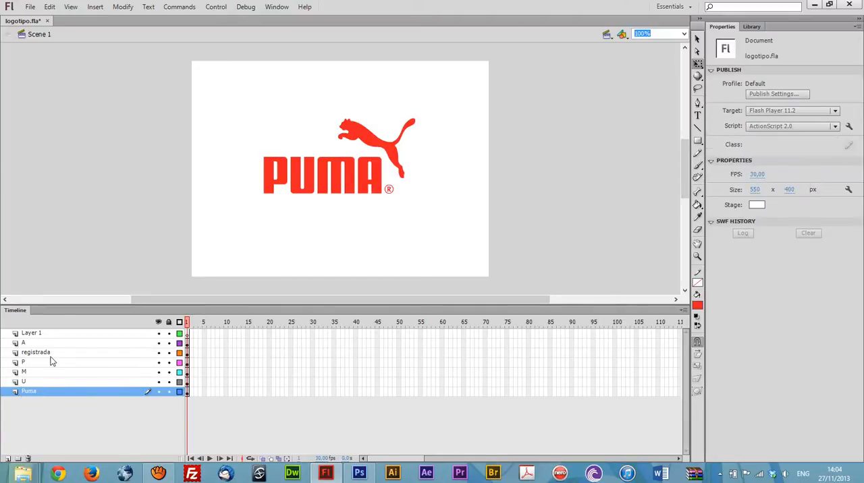
Step: Reorder the letter layers from top to bottom as P, U, M, A, placing them above the registrada layer
left_click(31, 343)
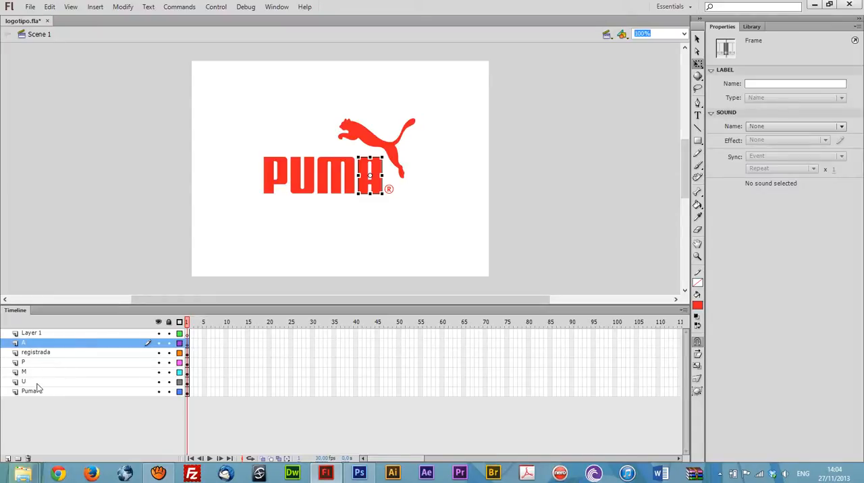
left_click_drag(28, 363, 31, 347)
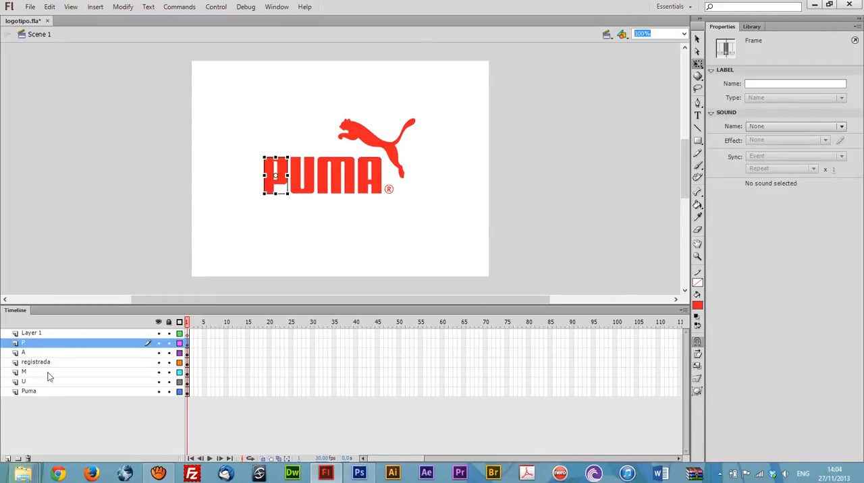
left_click_drag(34, 382, 32, 359)
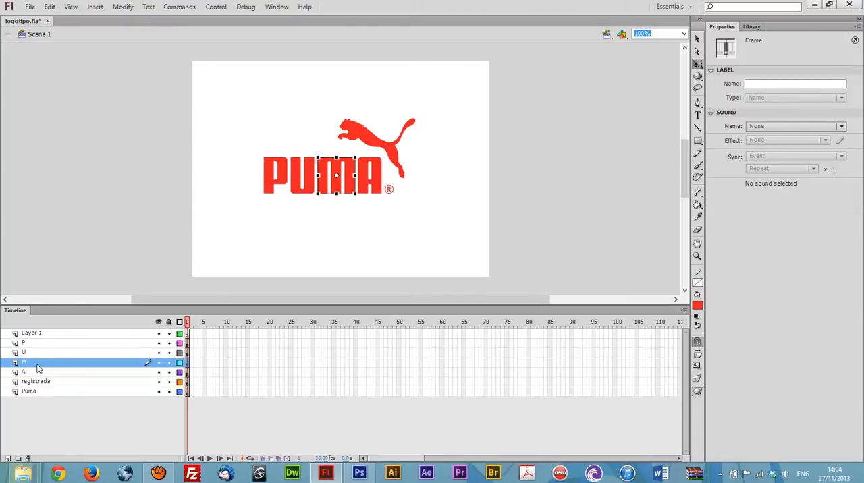
left_click(40, 407)
Step: Move the registrada layer above P and the Puma layer above registrada, both below Layer 1
left_click(37, 384)
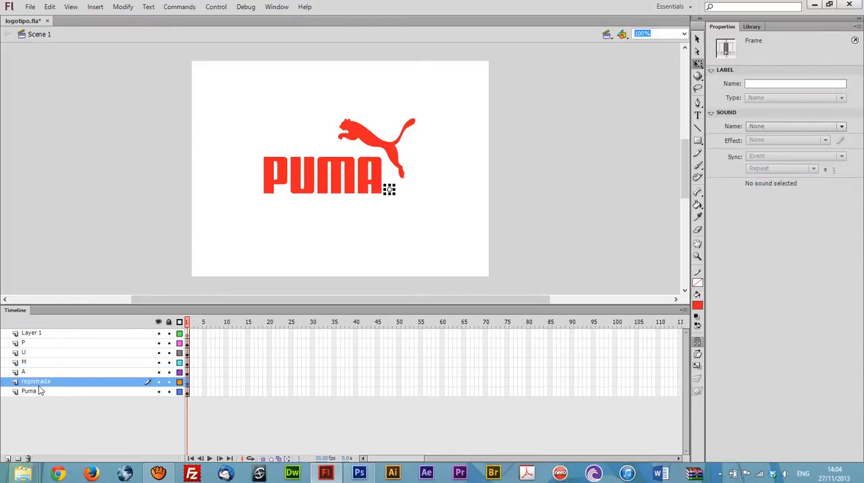
left_click_drag(39, 387, 36, 344)
left_click(54, 422)
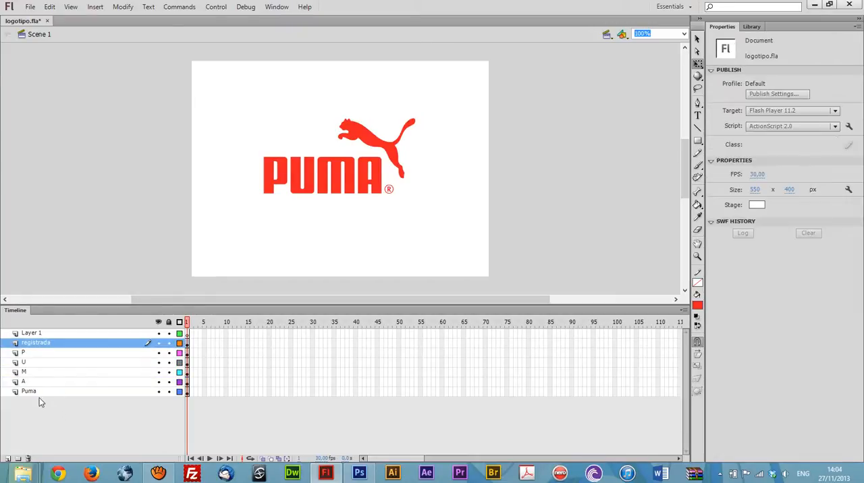
left_click_drag(37, 392, 36, 345)
left_click(76, 425)
Step: Rename Layer 1 as Mascara and capitalize the registered mark's layer name as Registrada
double_click(33, 334)
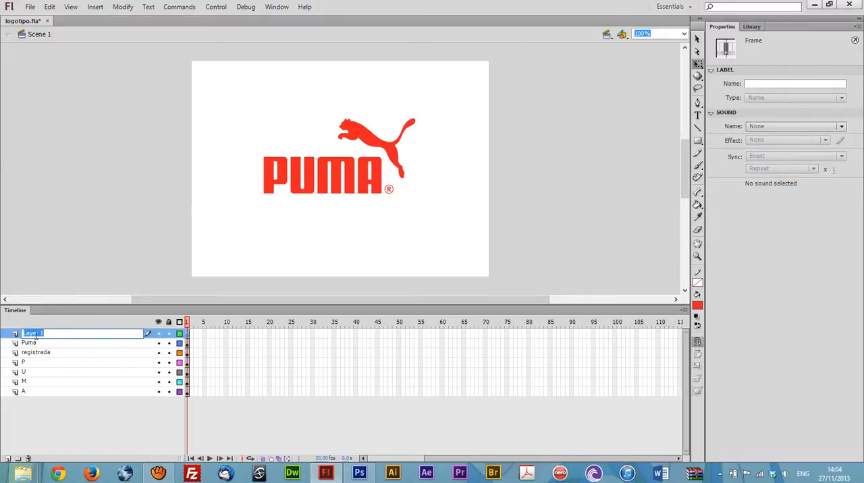
type("Mascara")
key("Return")
double_click(28, 354)
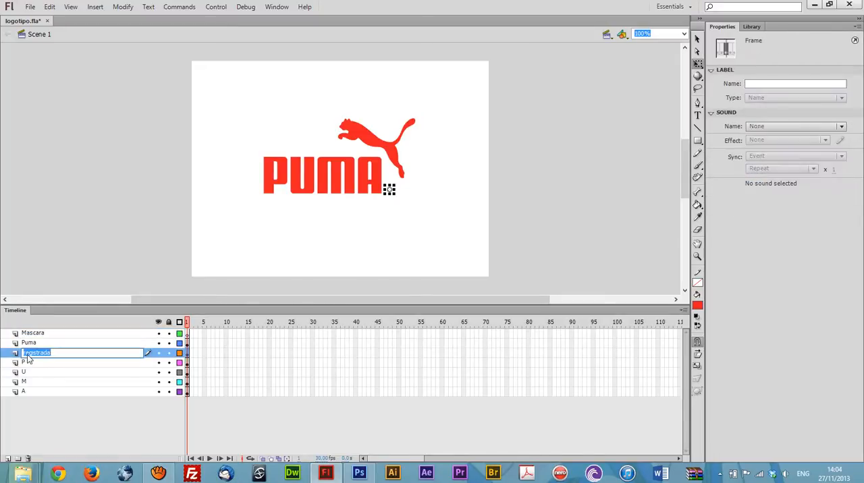
left_click(27, 356)
key("Return")
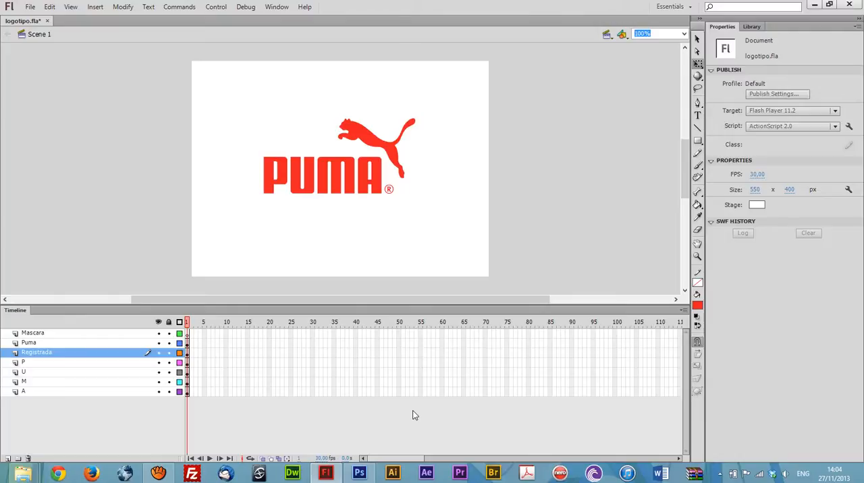
Step: Insert keyframes at frame 30 on the P, U, M and A layers
left_click(188, 363)
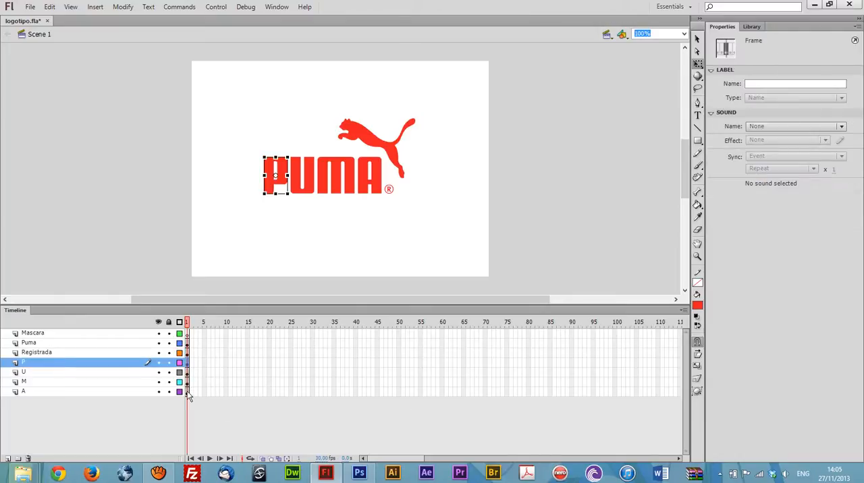
left_click(188, 393)
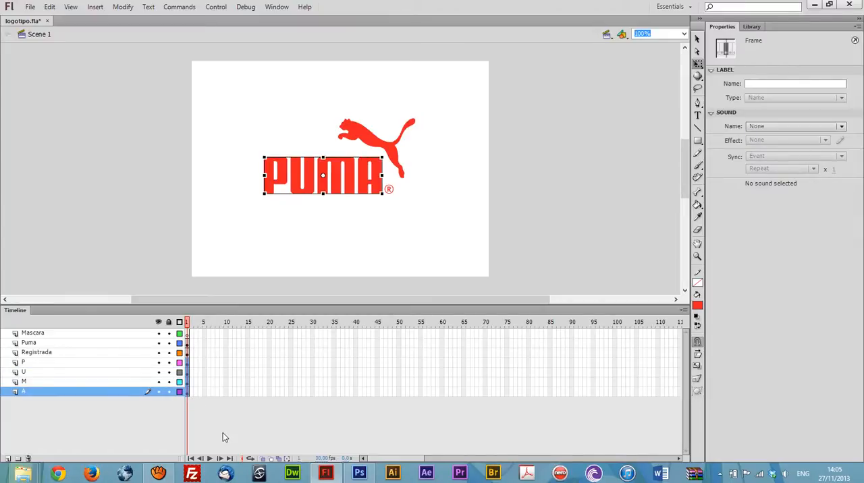
left_click(312, 363)
left_click_drag(313, 394, 313, 402)
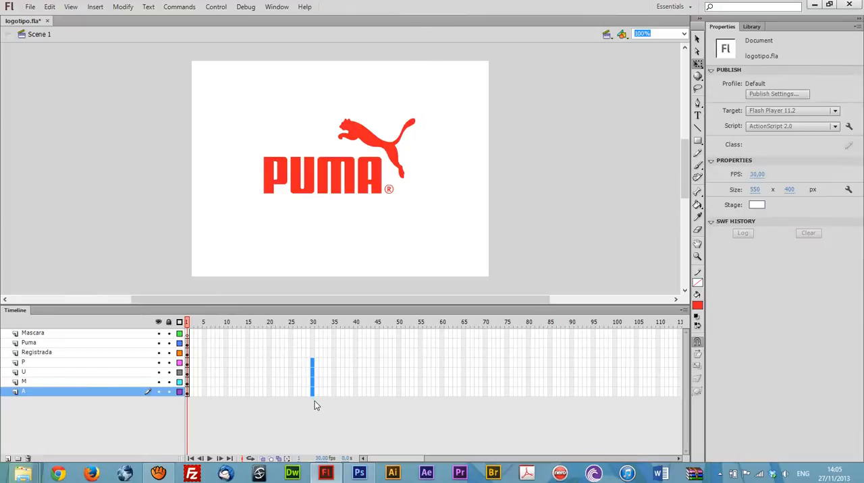
key("F6")
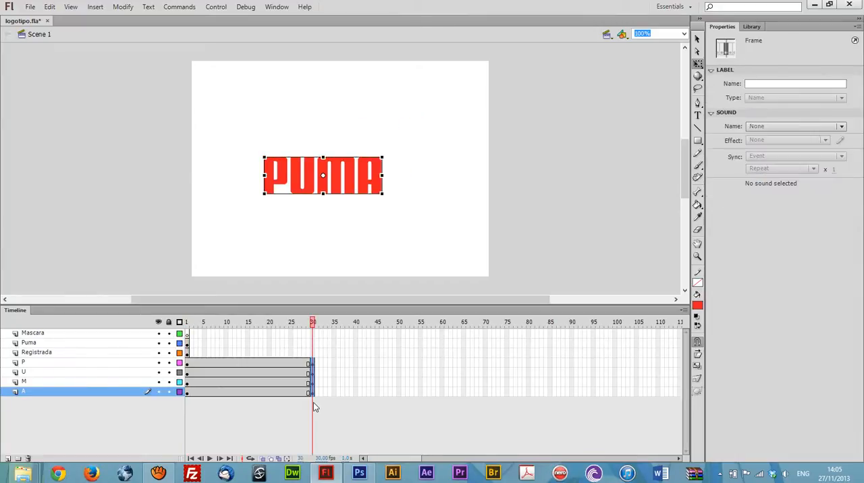
left_click(338, 413)
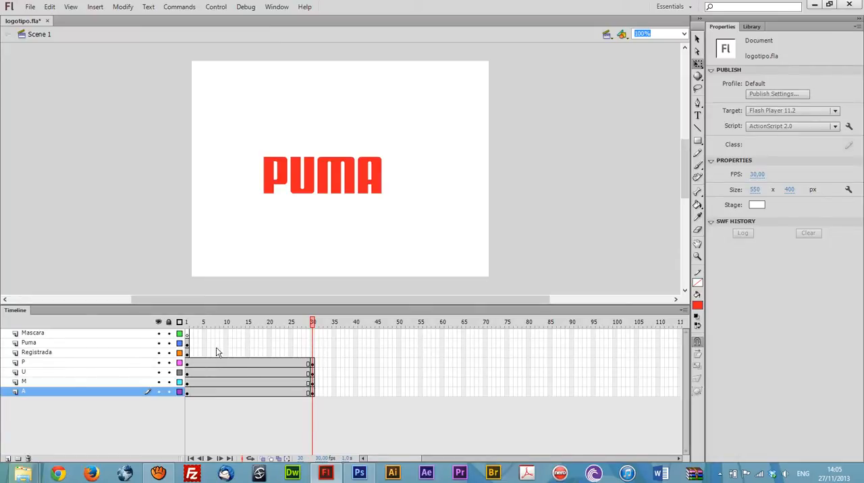
Step: At frame 1, hide the Puma and Registrada layers and move the visible Mascara layer between Registrada and P
left_click(189, 324)
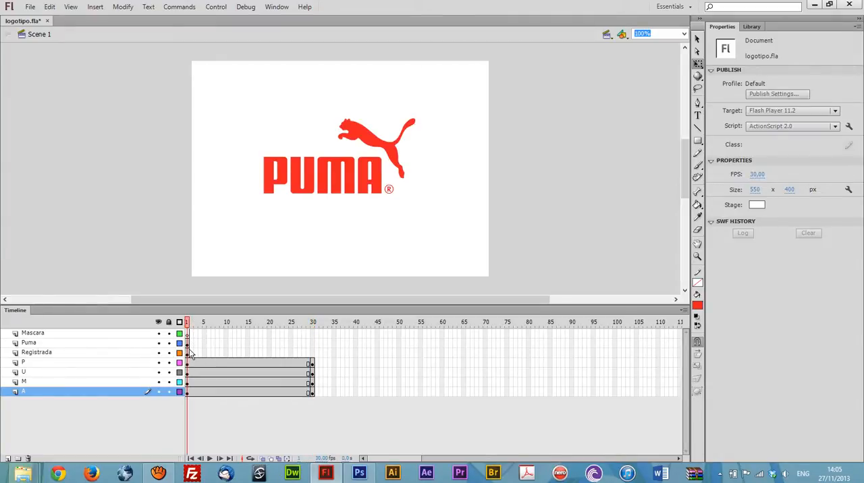
left_click(314, 323)
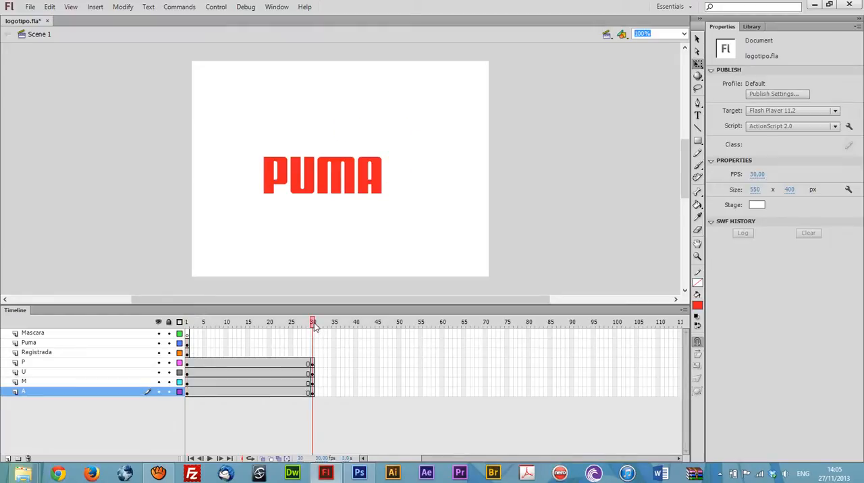
left_click(188, 323)
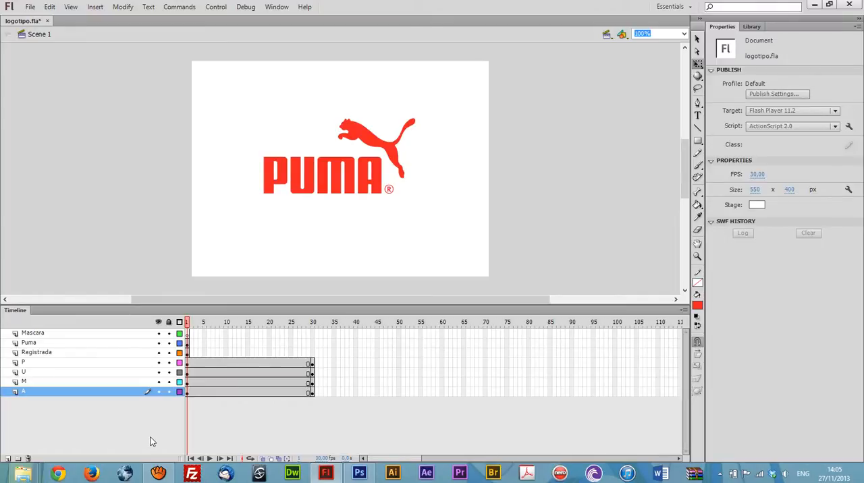
left_click(158, 334)
left_click(158, 343)
left_click(158, 353)
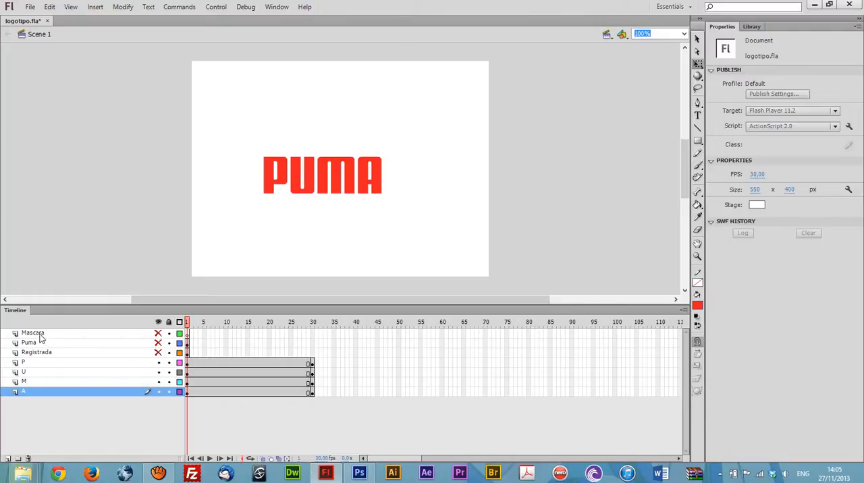
left_click(158, 333)
left_click_drag(46, 333, 50, 361)
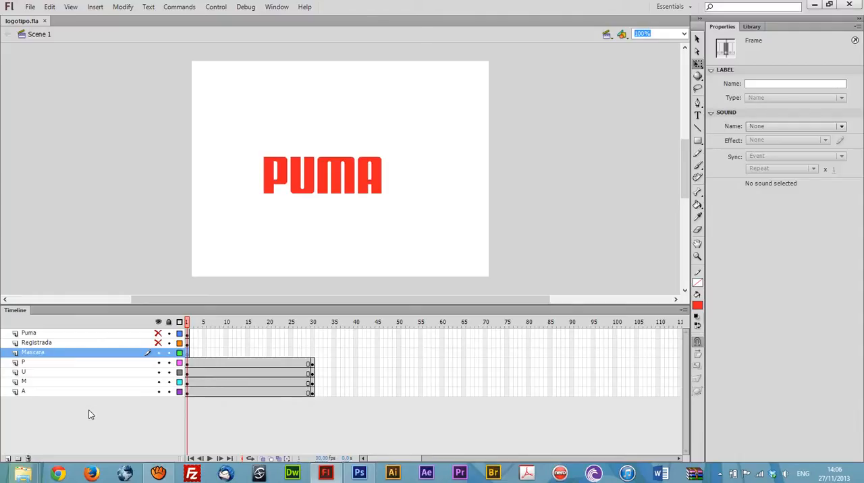
Step: Draw a red borderless rectangle covering the PUMA letters on the Mascara layer and extend that layer to frame 30
key("r")
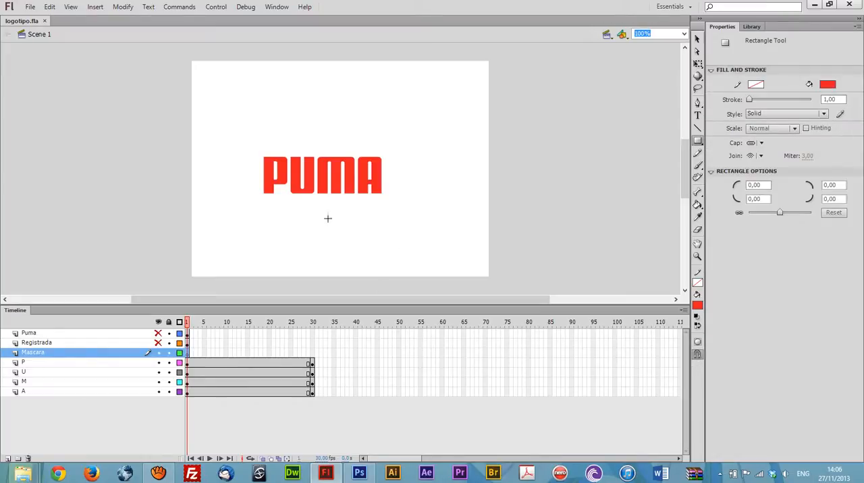
left_click_drag(254, 151, 390, 199)
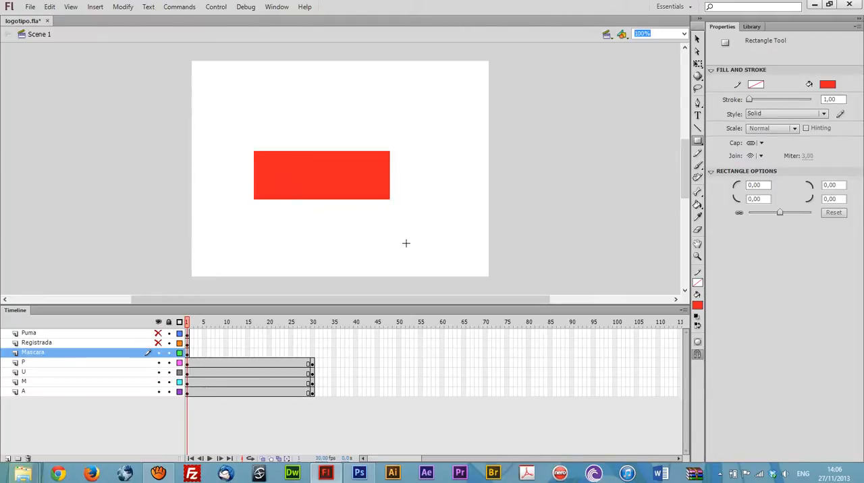
key("v")
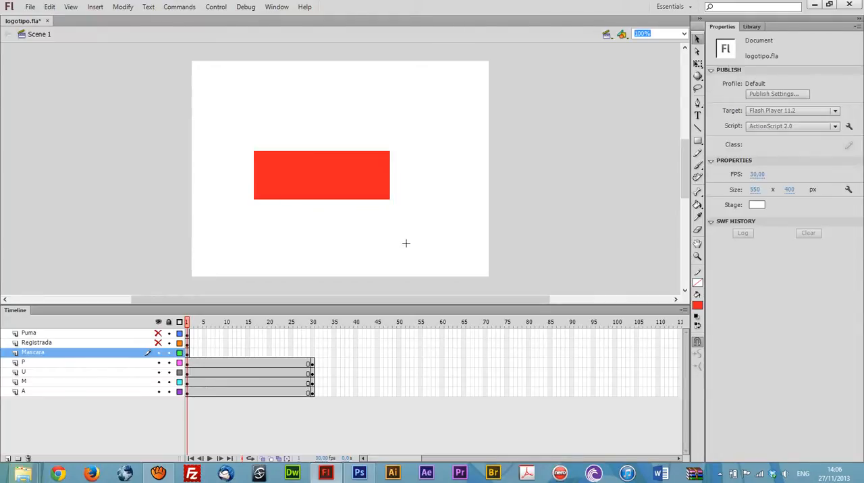
left_click(312, 352)
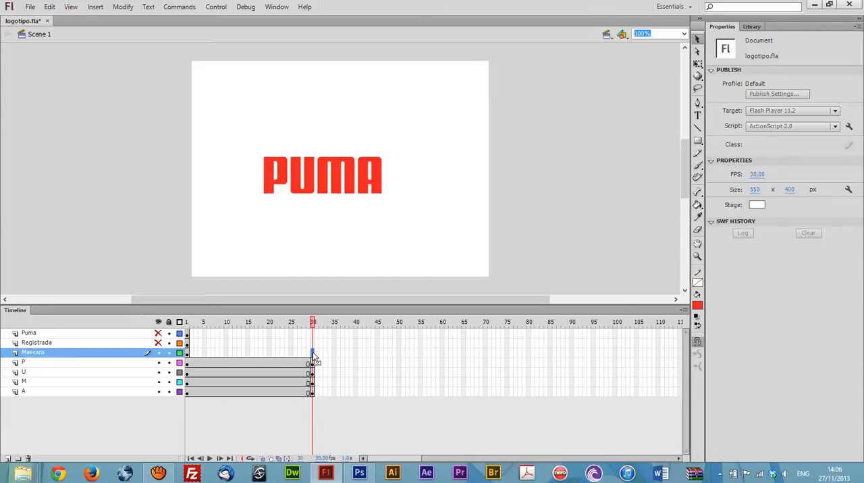
key("F6")
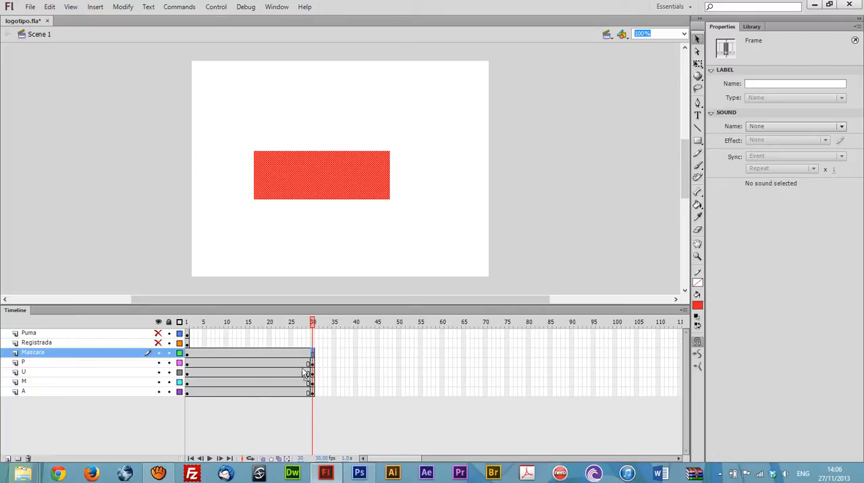
Step: Show the Mascara layer as an outline and, at frame 1, raise the letters P and M to Y 88,20
left_click(189, 364)
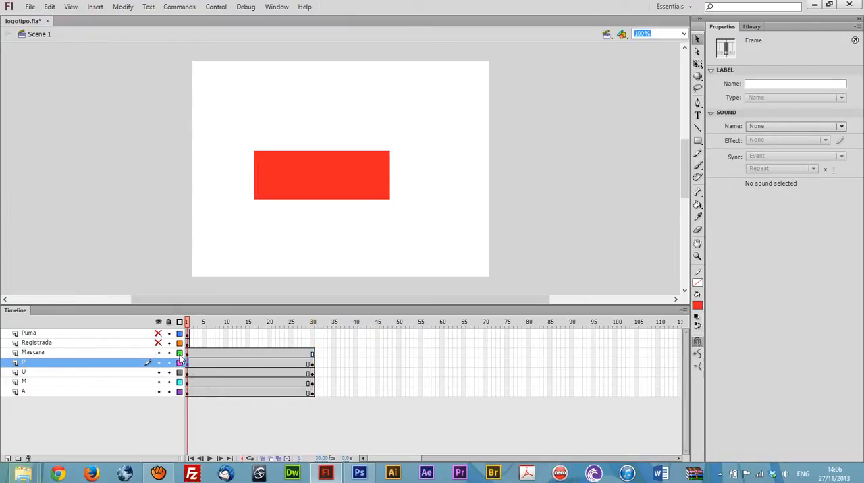
left_click(178, 355)
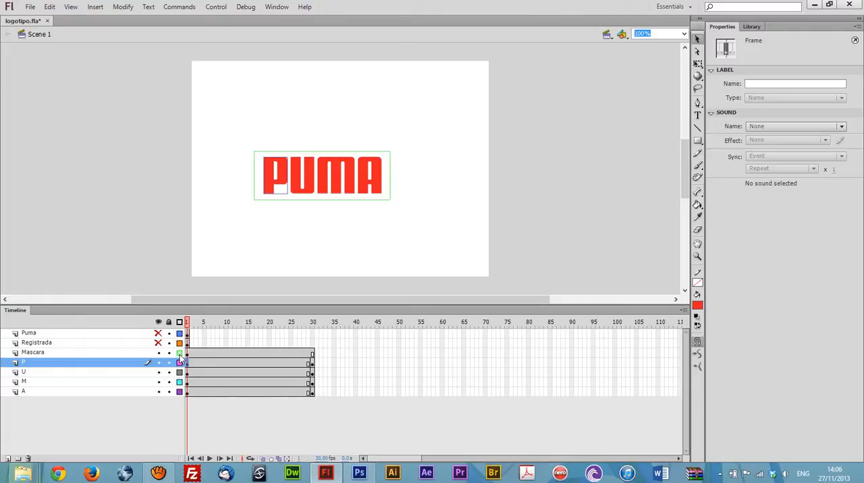
left_click(233, 220)
left_click(269, 175)
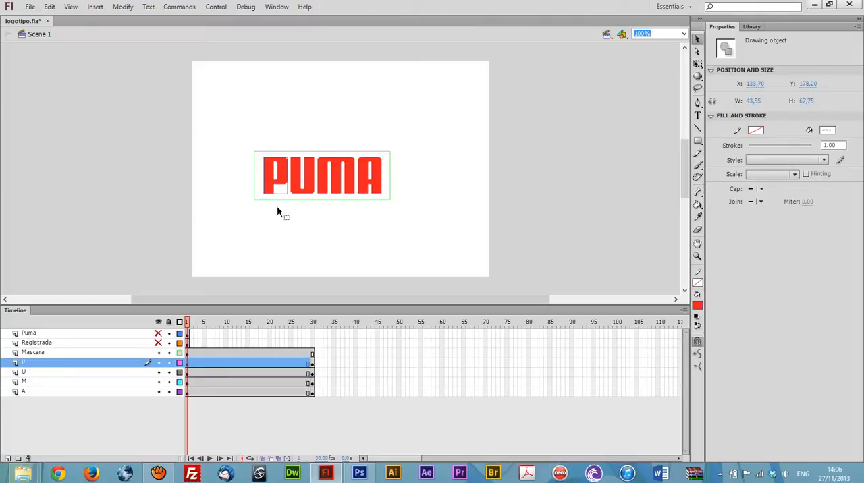
left_click(341, 169, "shift")
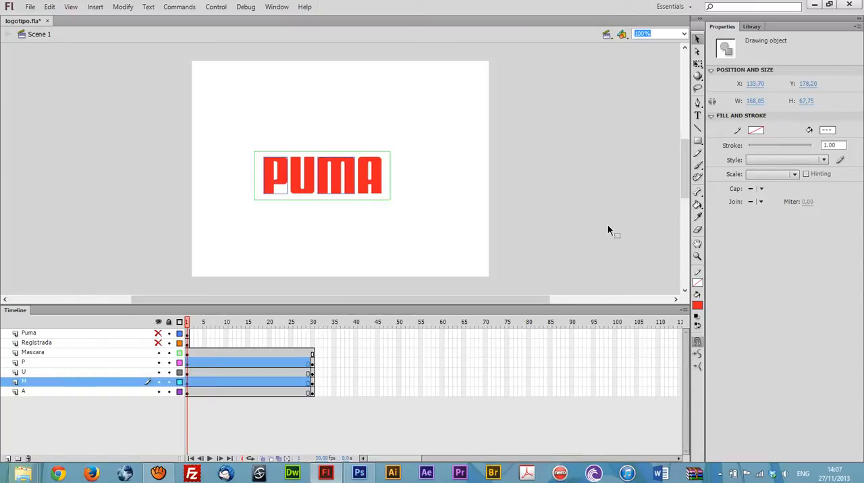
key("shift+Up")
key("shift+Up")
key("shift+Up")
key("shift+Up")
key("shift+Up")
key("shift+Up")
key("shift+Up")
key("shift+Up")
key("shift+Up")
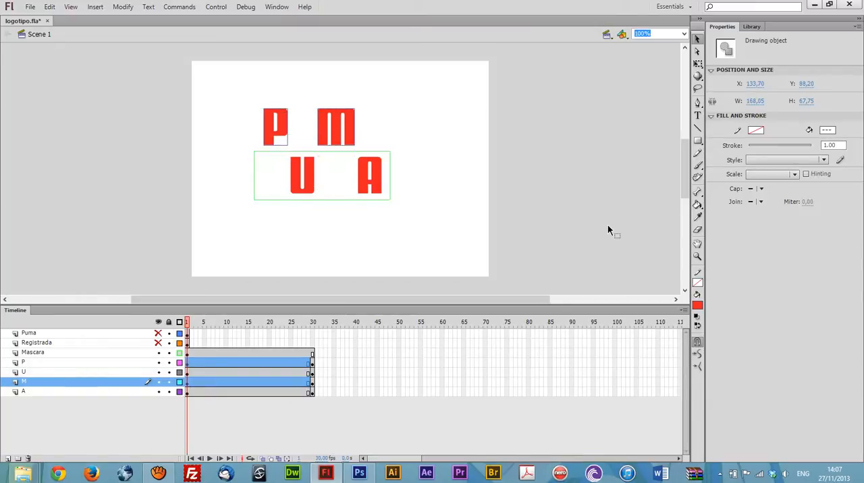
Step: At frame 1, lower the letters U and A together to Y 268,20, below the mask rectangle
left_click(310, 182)
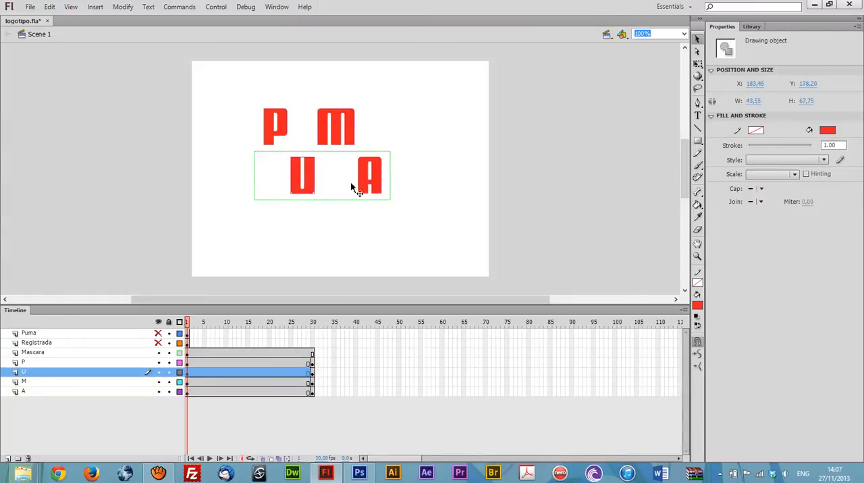
left_click(365, 178, "shift")
key("shift+Down")
key("shift+Down")
key("shift+Down")
key("shift+Down")
key("shift+Down")
key("shift+Down")
key("shift+Down")
key("shift+Down")
key("shift+Down")
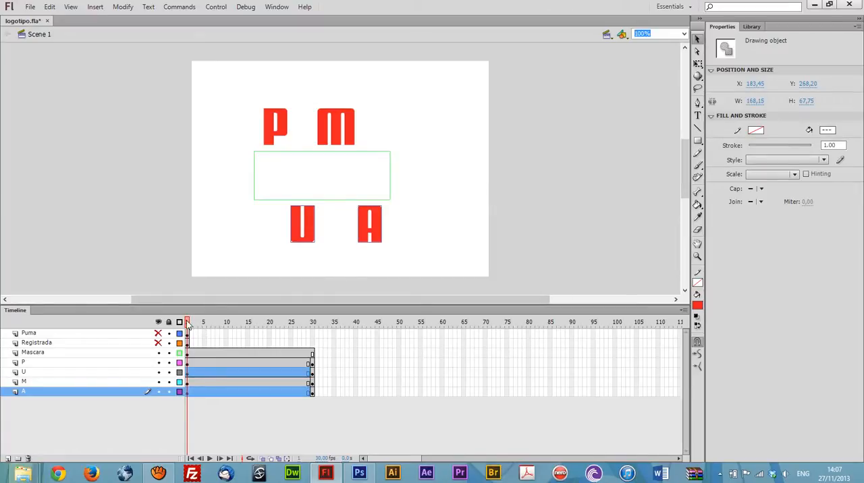
Step: Create classic tweens between frames 1 and 30 on the P, U, M and A layers
left_click_drag(189, 324, 230, 347)
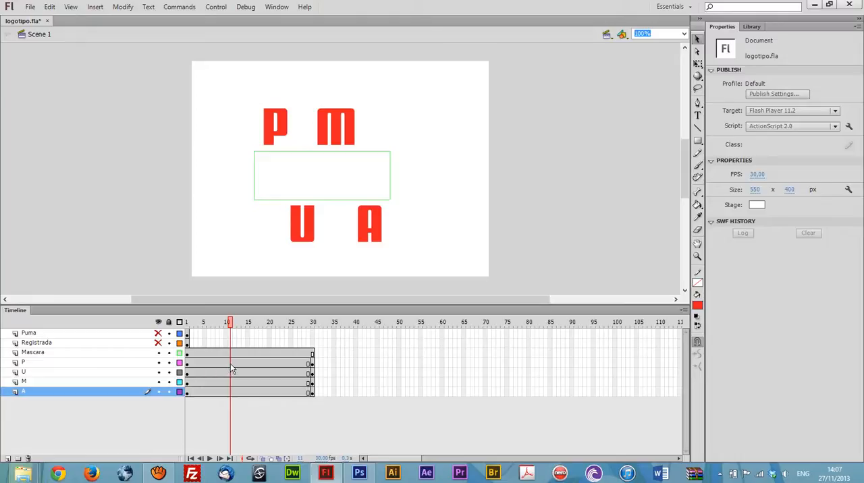
left_click(230, 393)
right_click(231, 393)
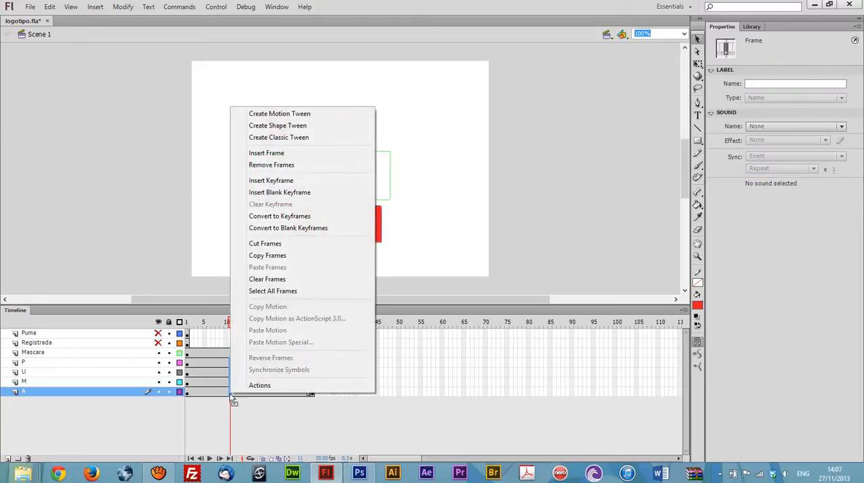
left_click(313, 138)
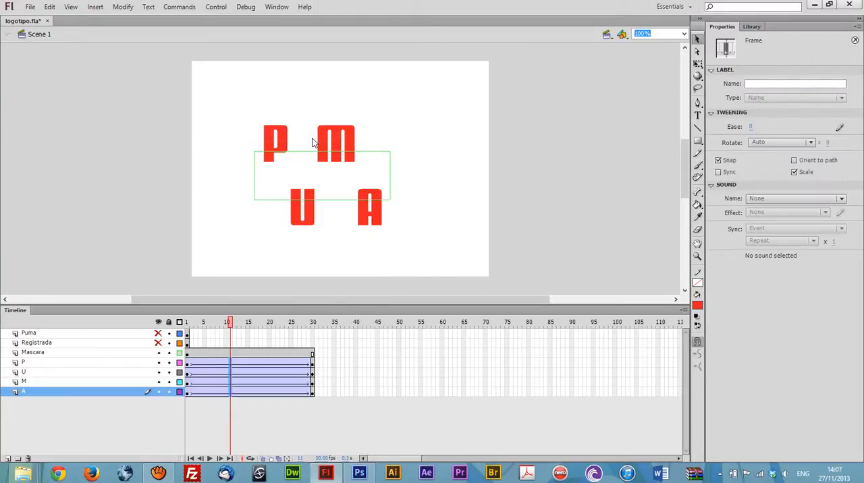
Step: At frame 1, set the color effect of the letters P and U to Alpha 0%
left_click(225, 323)
left_click_drag(226, 325, 156, 351)
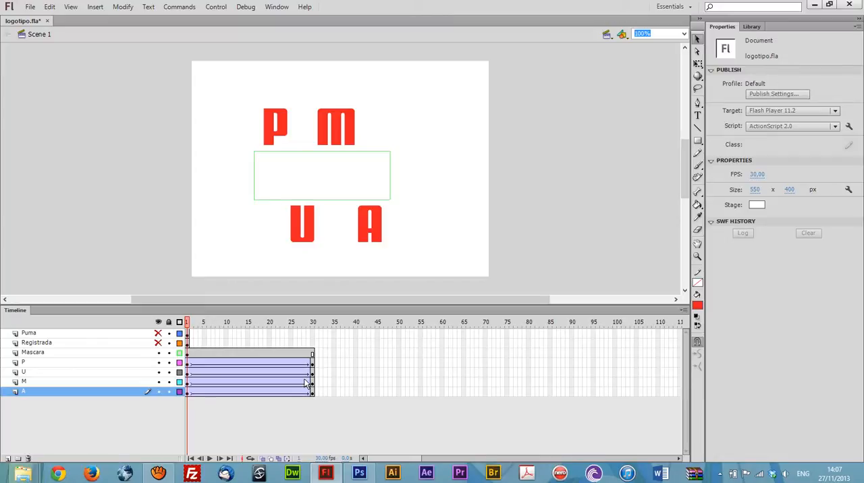
left_click(267, 130)
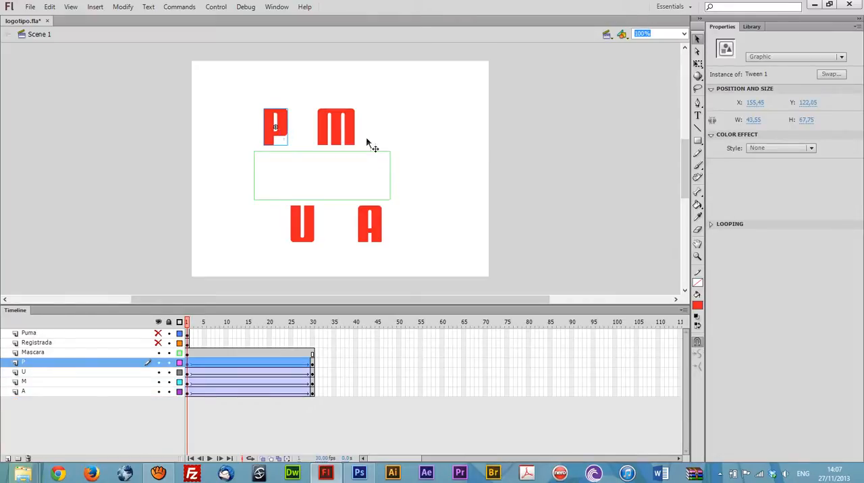
left_click(770, 148)
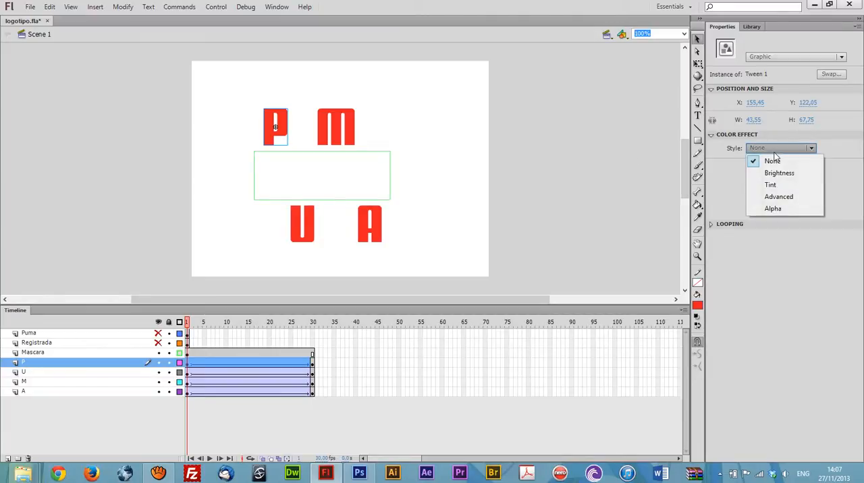
left_click(775, 208)
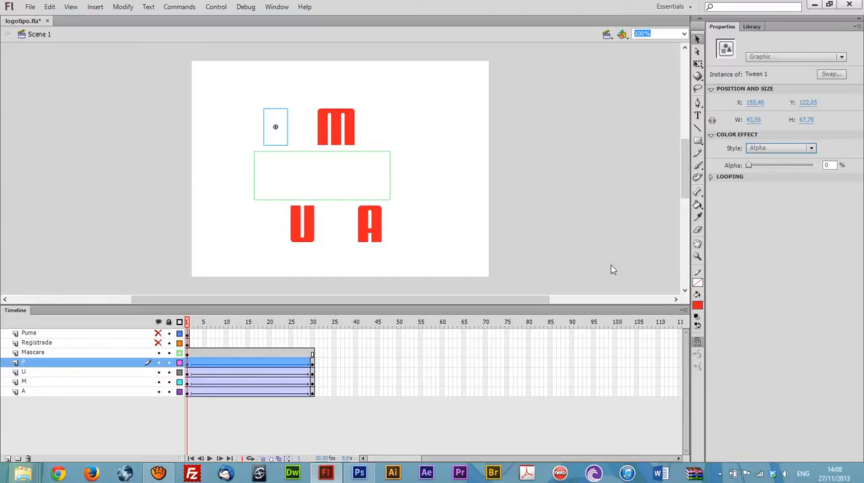
left_click(301, 230)
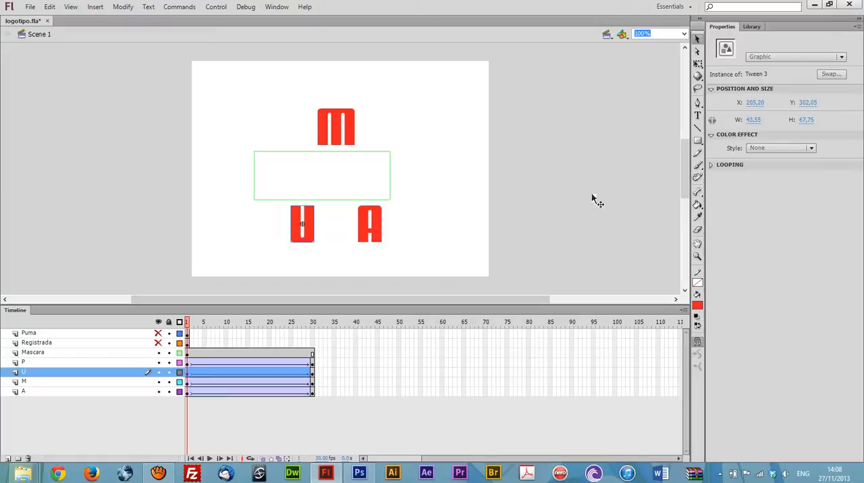
left_click(770, 148)
left_click(784, 211)
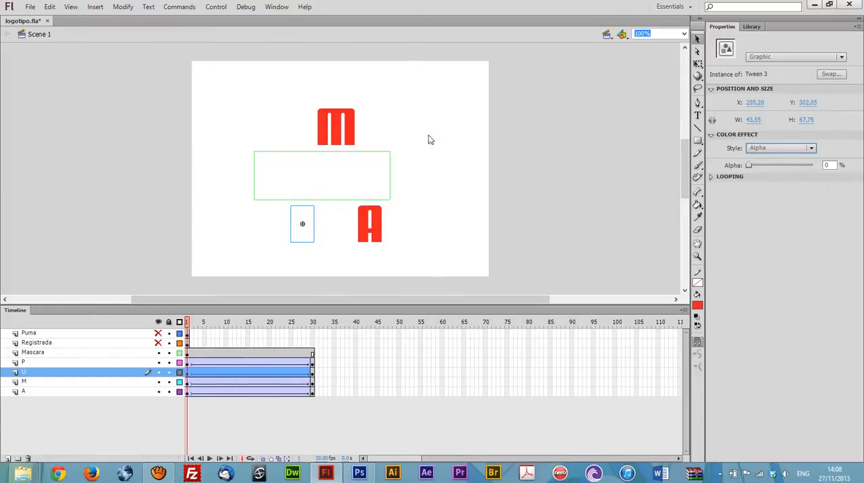
Step: At frame 1, set the color effect of the letters M and A to Alpha 0%
left_click(332, 132)
left_click(770, 149)
left_click(773, 209)
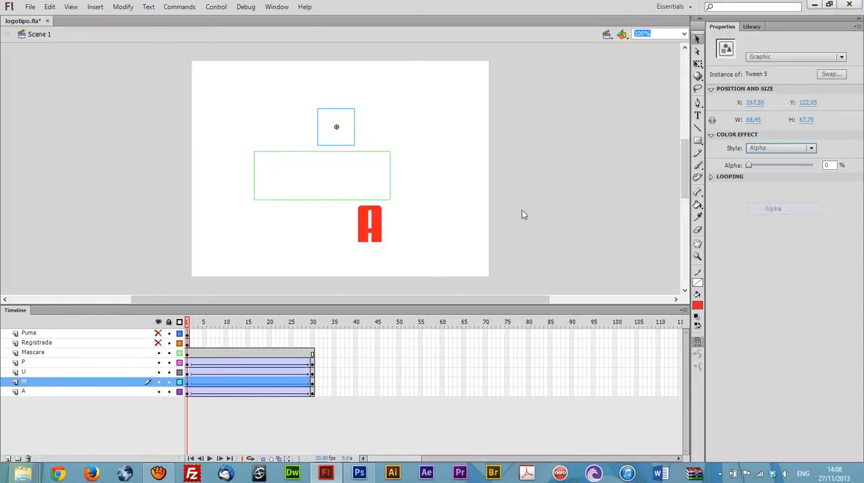
left_click(376, 219)
left_click(800, 149)
left_click(796, 217)
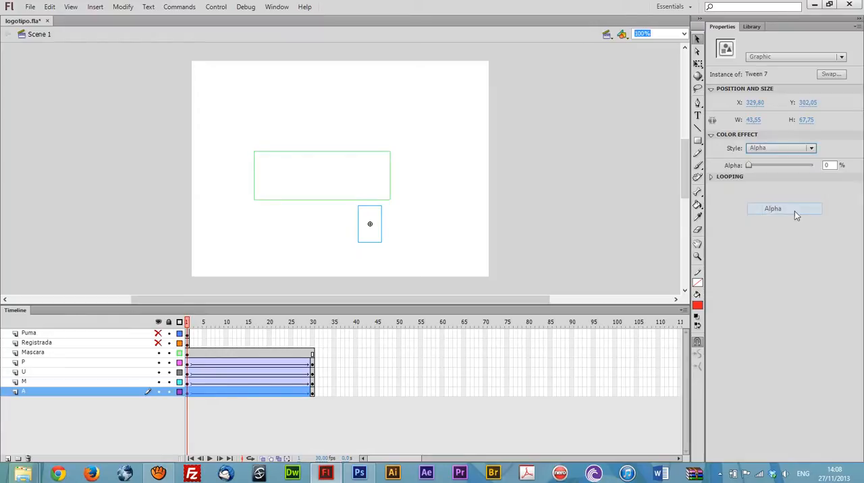
Step: Play the letter animation from frame 1 to check the fade-in, and return to frame 1
left_click_drag(192, 322, 188, 347)
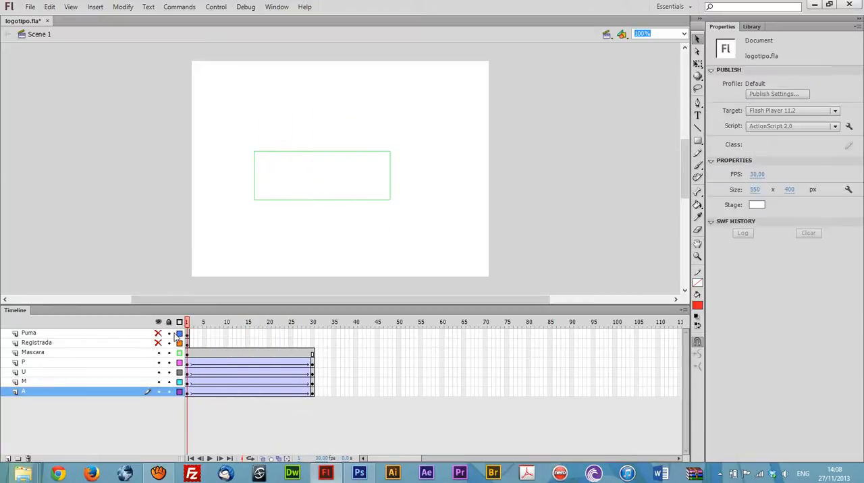
key("Return")
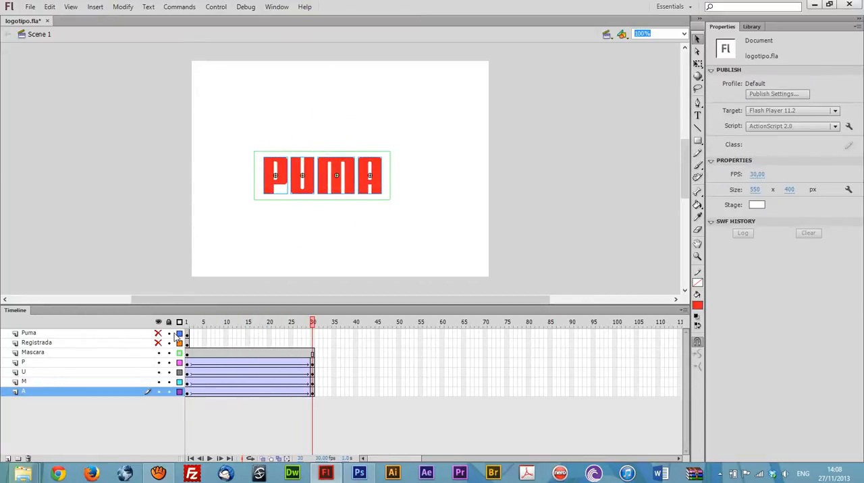
key("Return")
left_click(187, 321)
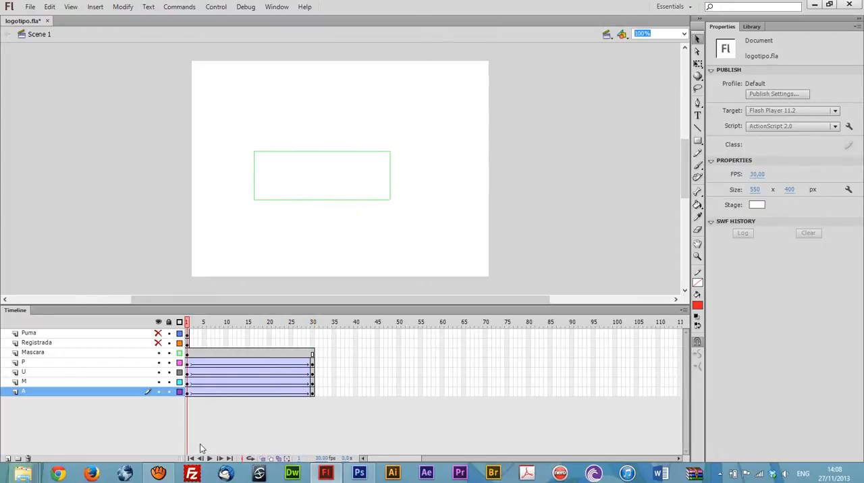
Step: Set the ease of the P layer's tween to 100 out and play the animation to compare the letters
left_click(189, 365)
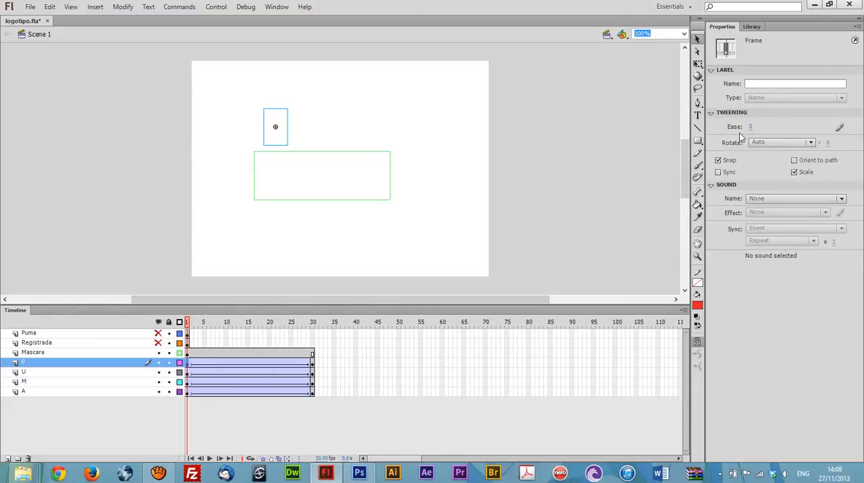
left_click_drag(751, 128, 787, 132)
key("Return")
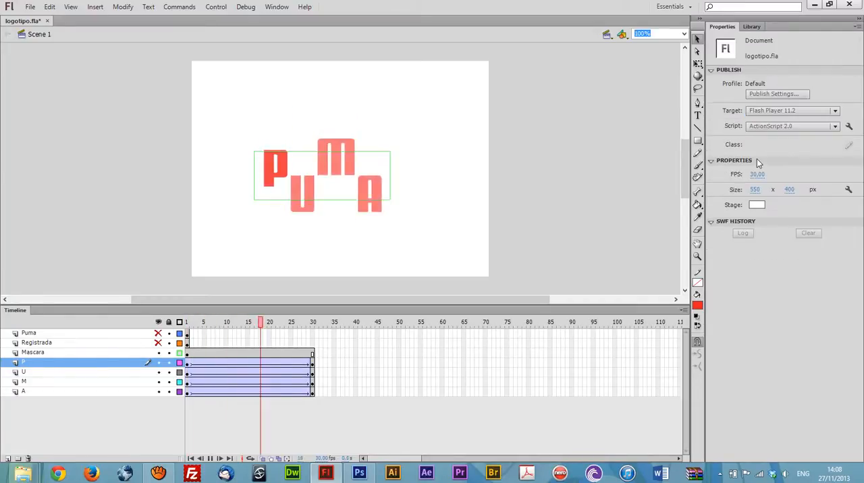
key("Return")
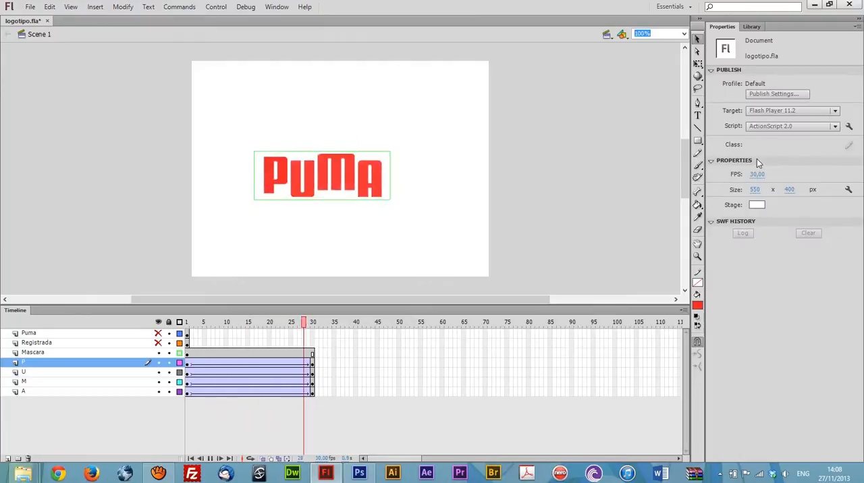
key("Return")
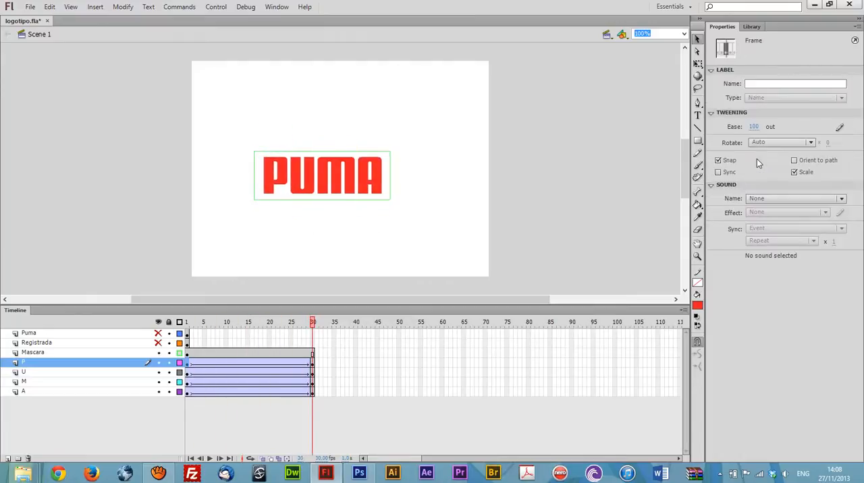
key("Return")
Step: Ease out the U layer's tween from its frame 1 keyframe, matching the P layer
left_click(188, 372)
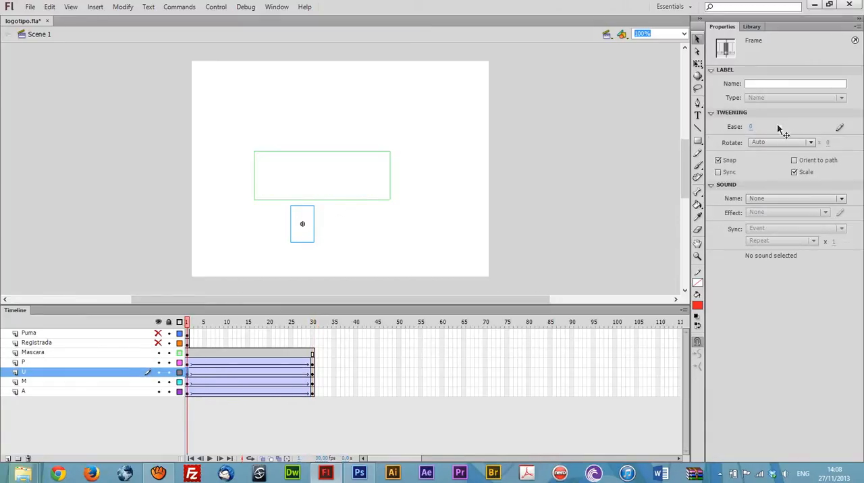
left_click_drag(751, 127, 842, 138)
left_click(203, 409)
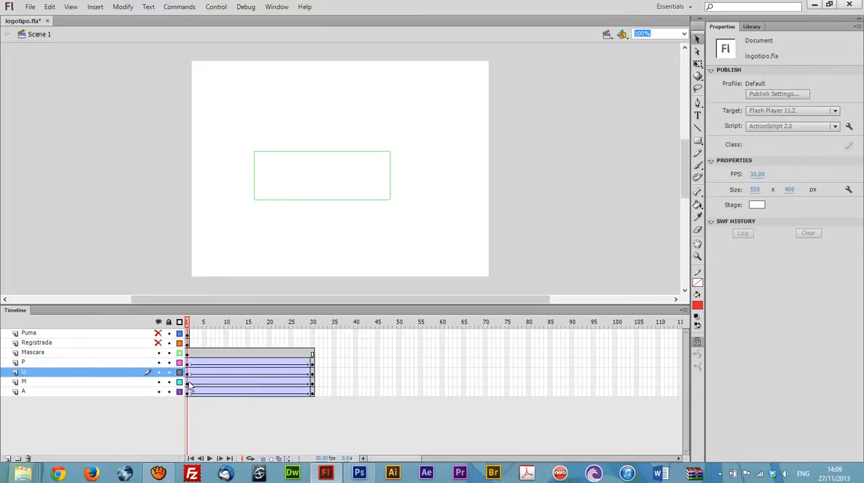
Step: Set the ease of the M and A layers' tweens to 0 and play the animation
left_click(188, 393)
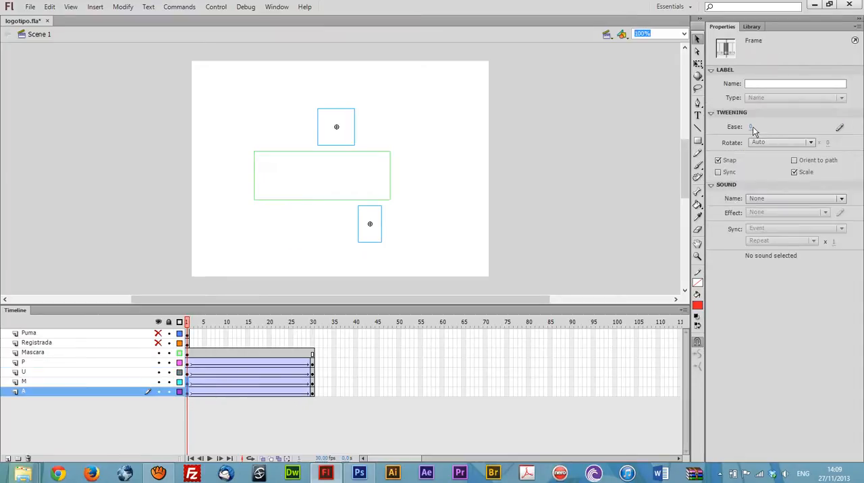
left_click_drag(751, 127, 818, 132)
type("0")
key("Return")
key("Return")
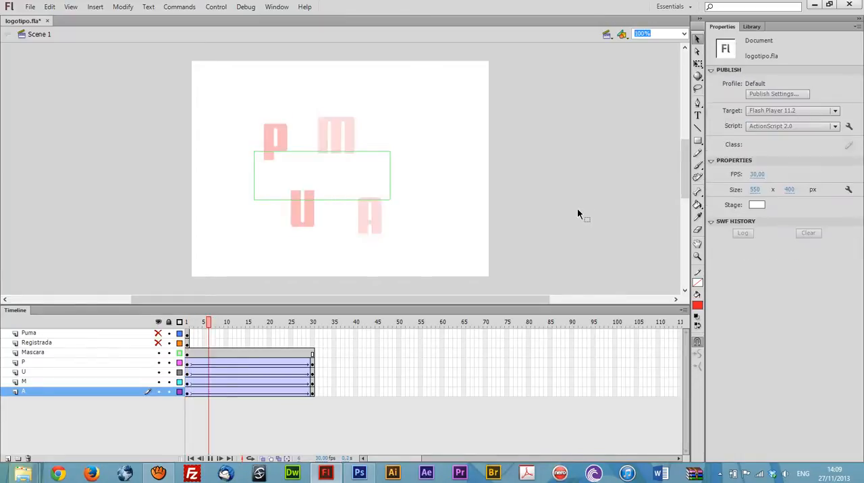
Step: Replay the letter animation to compare how the four letters move into place
key("Return")
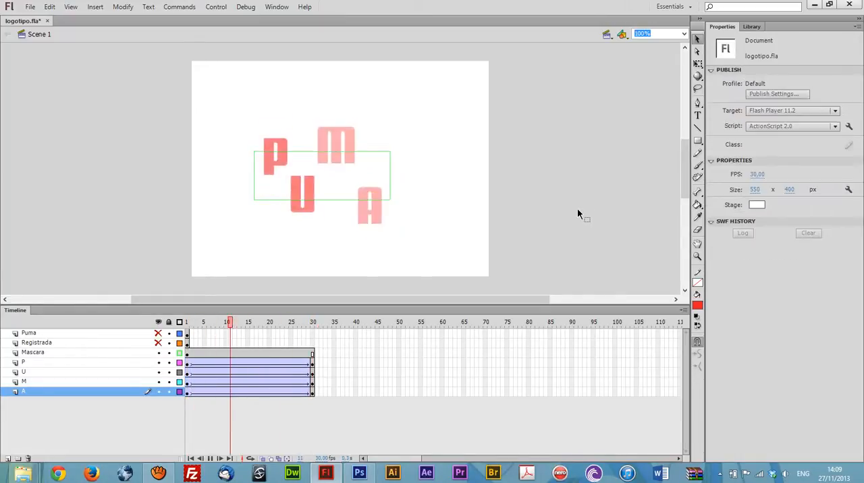
key("Return")
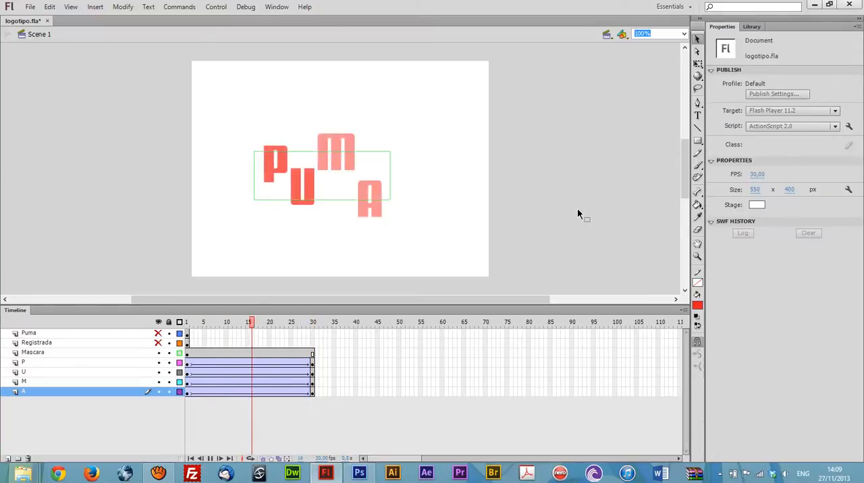
key("Return")
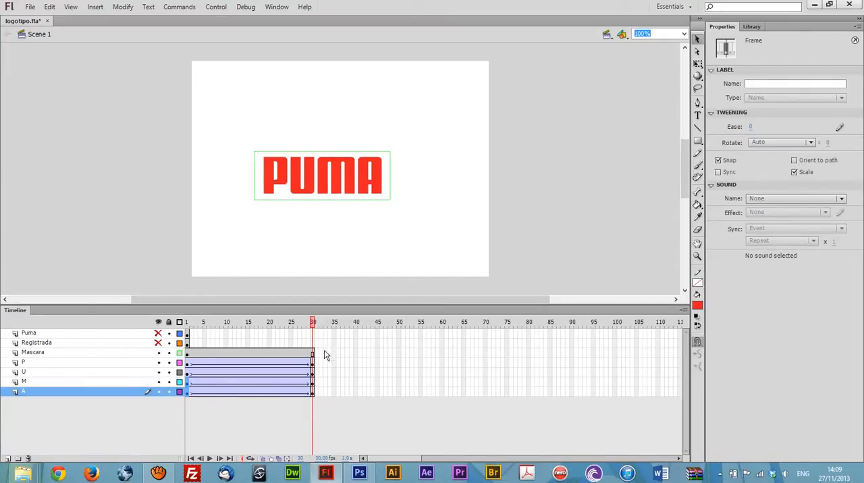
Step: Turn off the Mascara layer's outline display, convert the layer to a mask, and scrub through the letter animation to check it
left_click(180, 354)
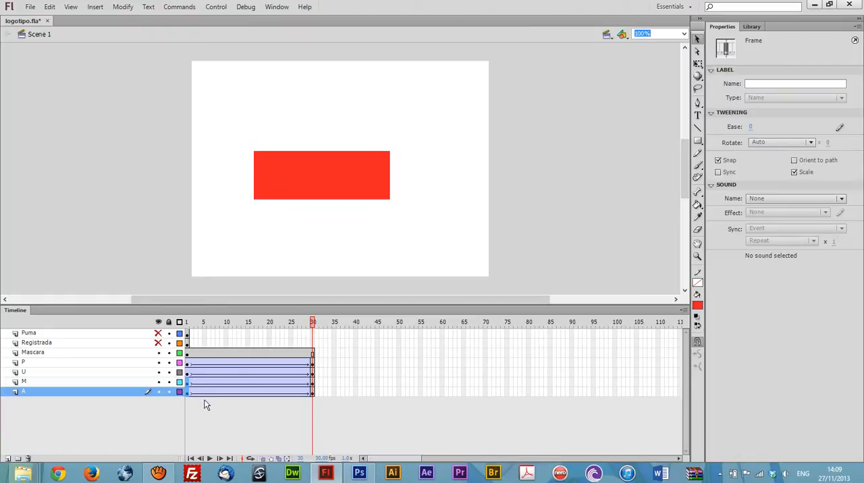
left_click(37, 357)
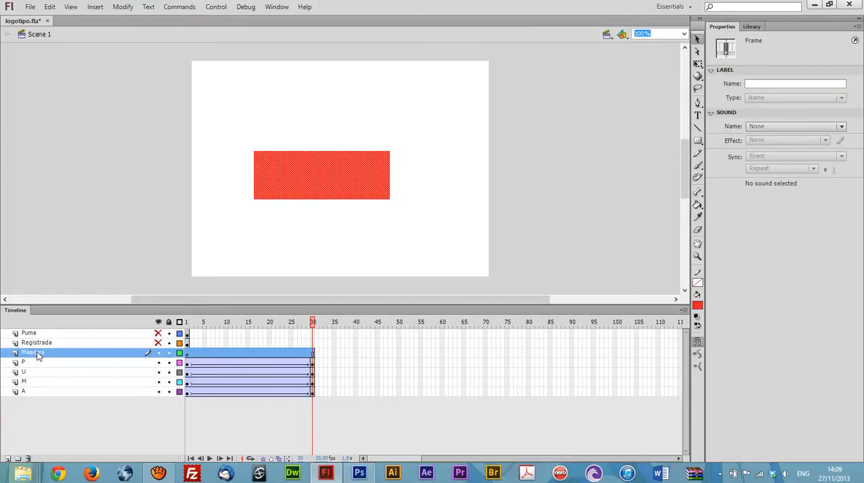
right_click(39, 356)
left_click(84, 237)
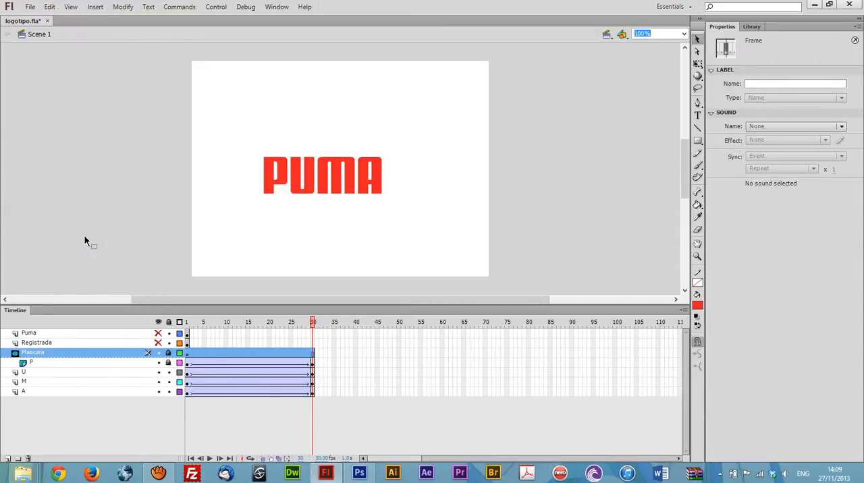
left_click_drag(191, 322, 223, 346)
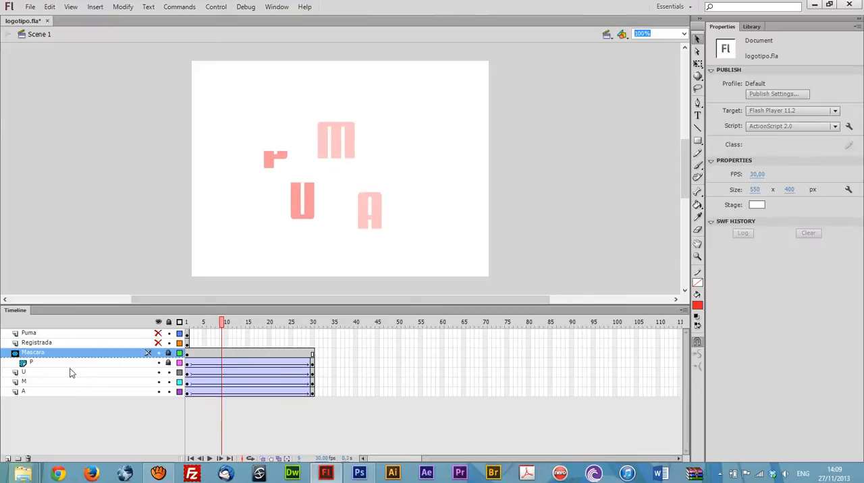
Step: Place the U, M and A layers under the Mascara mask and lock them, checking the masked animation up to frame 30
mouse_move(27, 376)
left_mouse_down()
mouse_move(37, 371)
mouse_move(36, 381)
left_mouse_up()
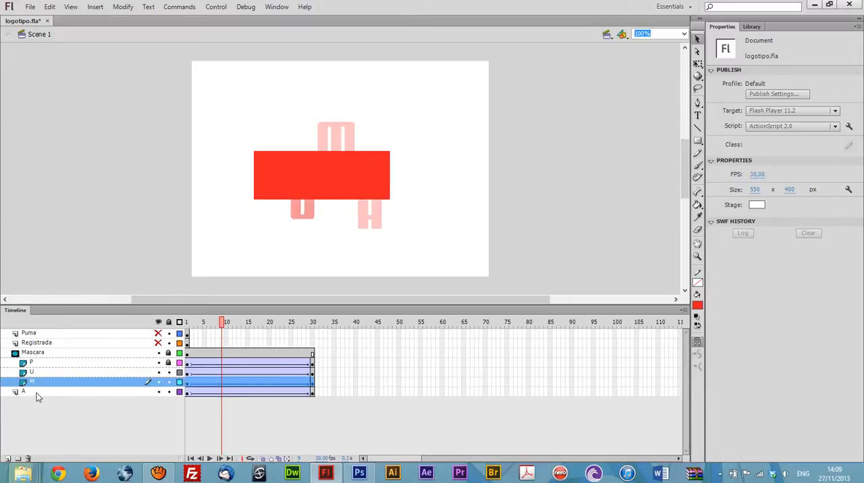
left_click_drag(34, 391, 37, 388)
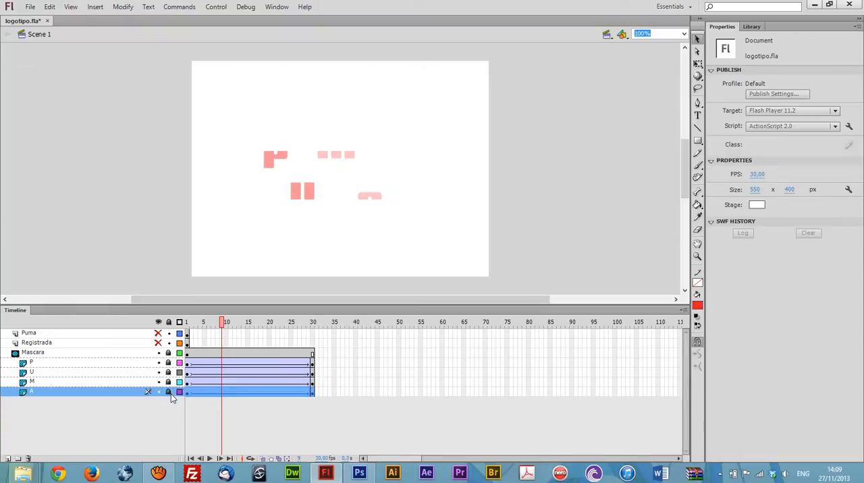
left_click_drag(169, 373, 168, 392)
left_click_drag(222, 325, 312, 360)
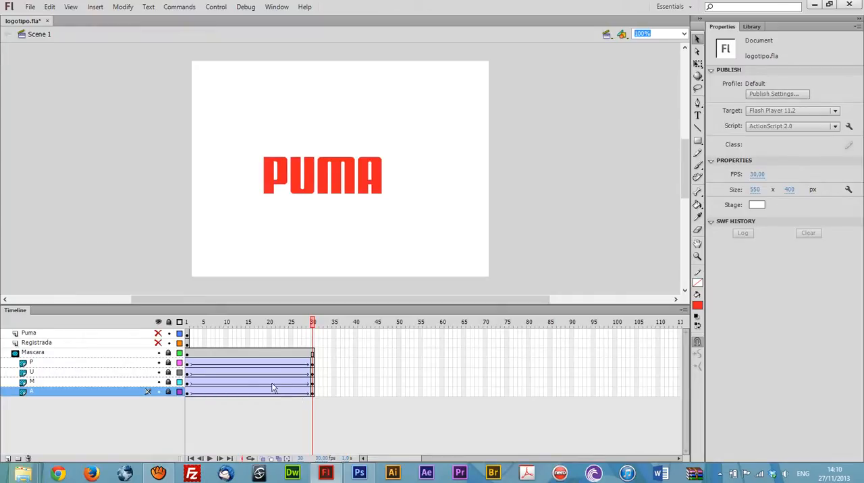
Step: Show the Puma layer and move its frame 1 keyframe to frame 30
left_click(158, 333)
left_click(187, 336)
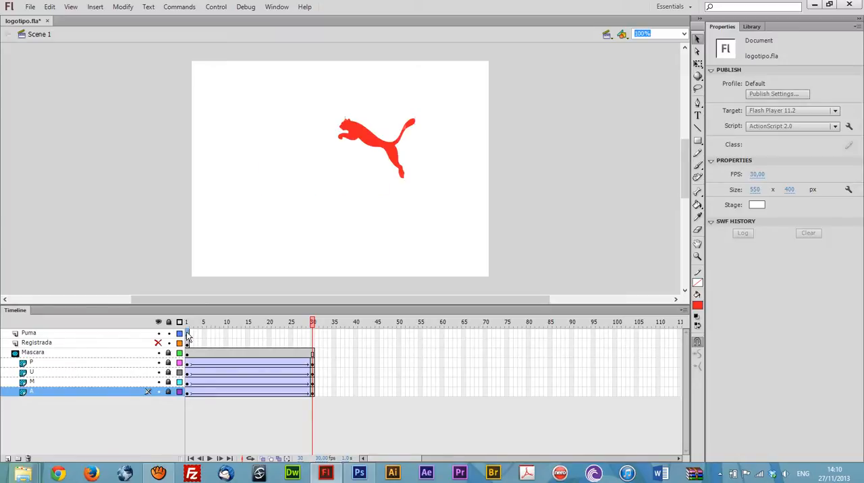
left_click_drag(188, 333, 314, 332)
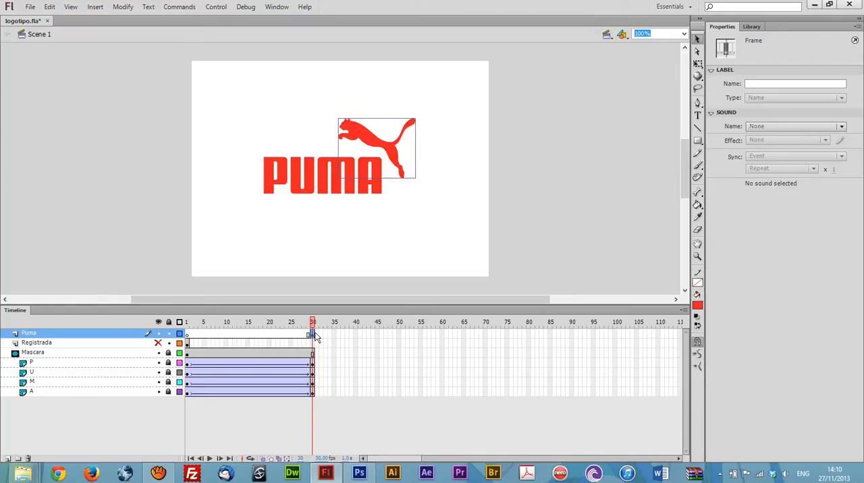
Step: Create a classic tween on the Puma layer from frame 30 to a new keyframe at frame 50, with the puma's transformation point at its lower-right corner
right_click(316, 338)
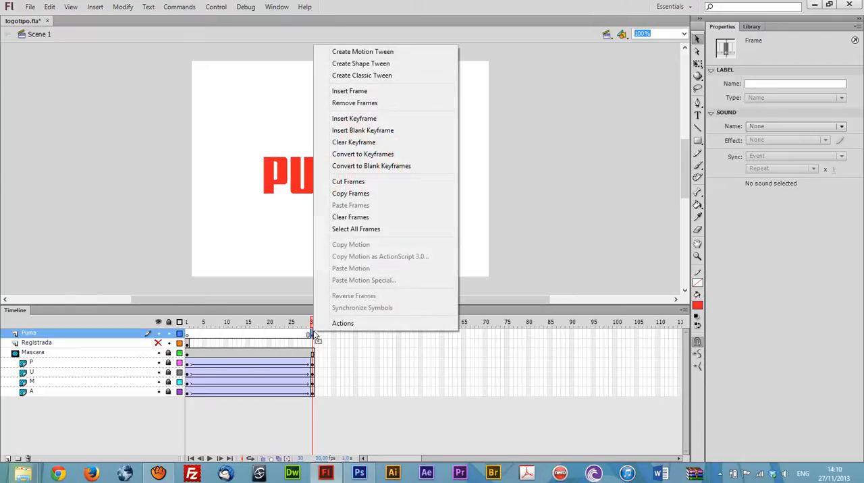
left_click(367, 76)
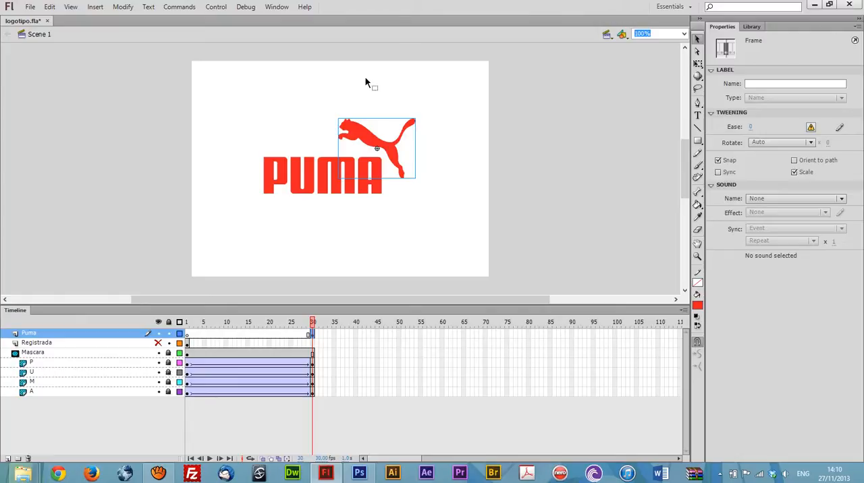
key("q")
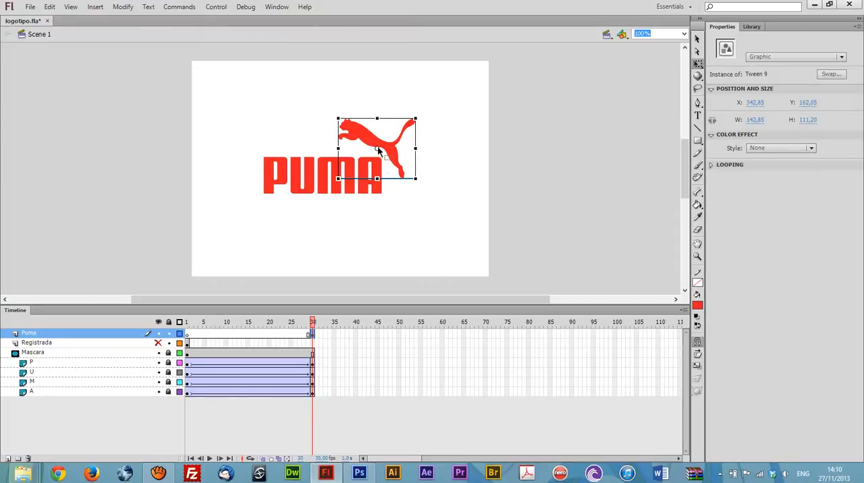
left_click_drag(378, 148, 418, 180)
left_click(399, 334)
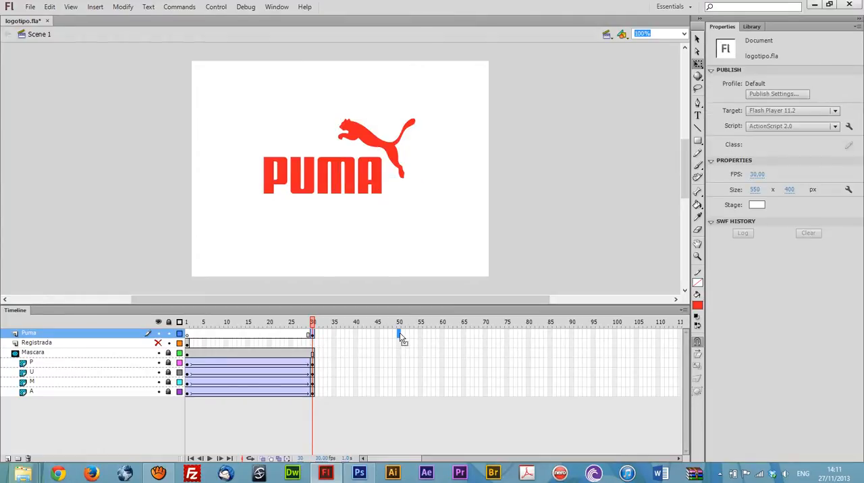
key("F6")
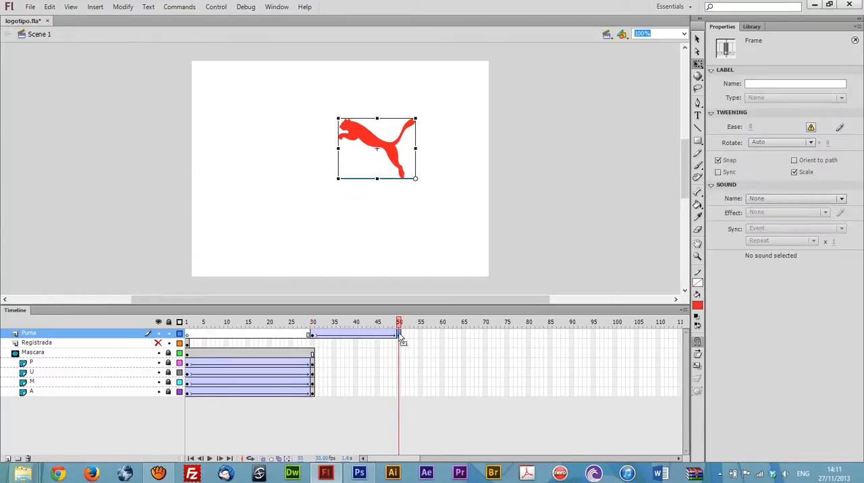
Step: At frame 30, shrink the puma toward its lower-right corner to about 12.85 × 10 px, set its alpha to 0%, and scrub to check
left_click(313, 335)
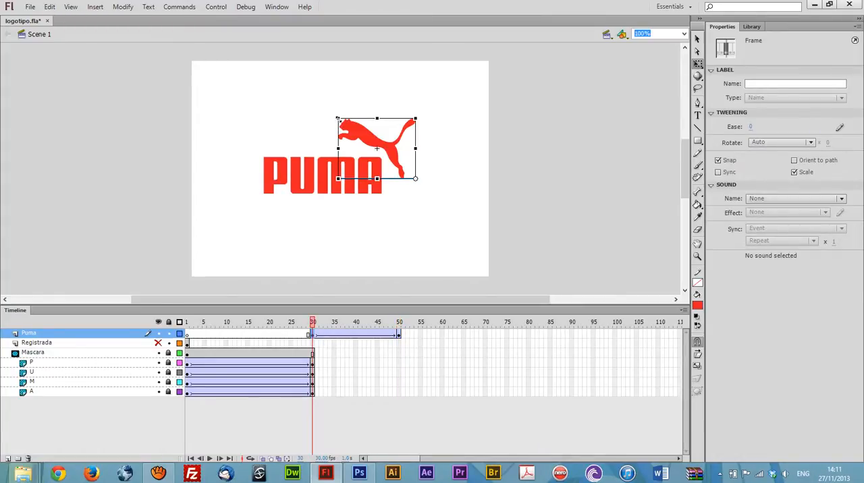
left_click_drag(338, 118, 410, 175)
left_click(758, 148)
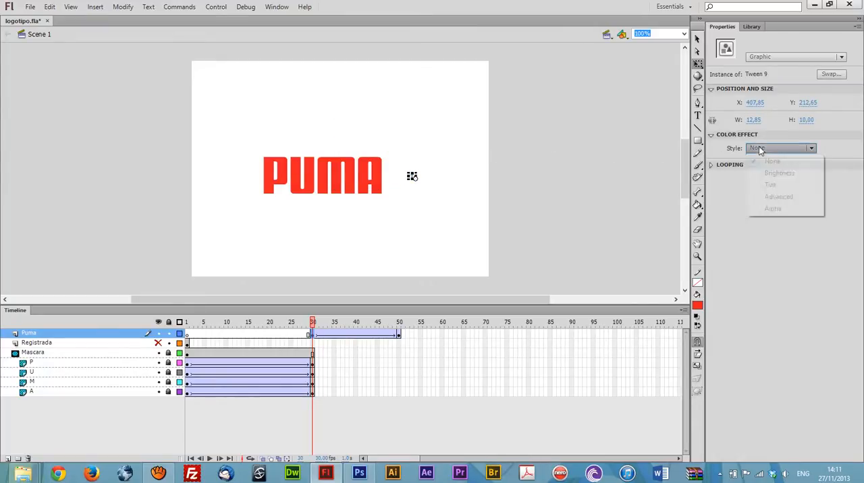
left_click(772, 208)
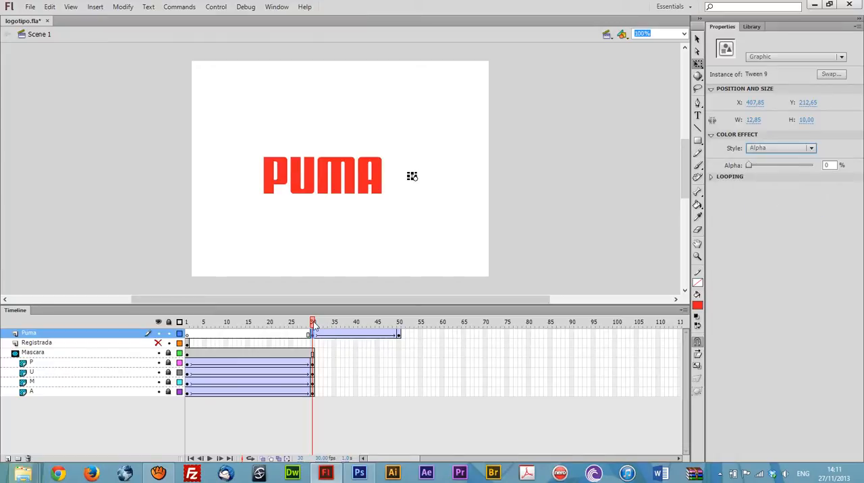
left_click_drag(316, 323, 353, 347)
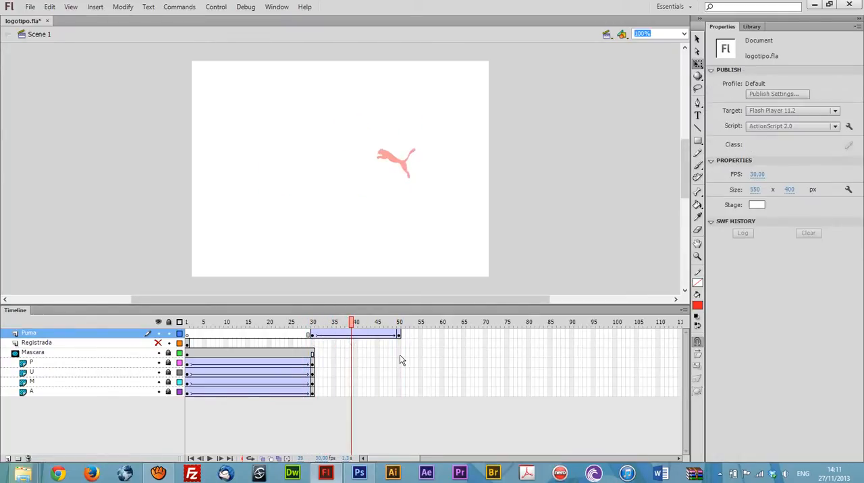
Step: Extend the Mascara, P, U, M and A layers to frame 50 and scrub the end of the animation
left_click_drag(400, 359, 400, 403)
key("F5")
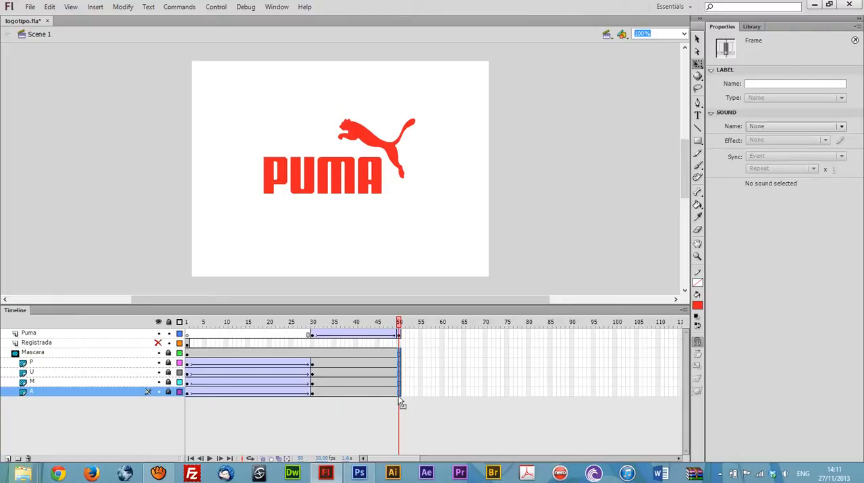
left_click_drag(385, 323, 403, 363)
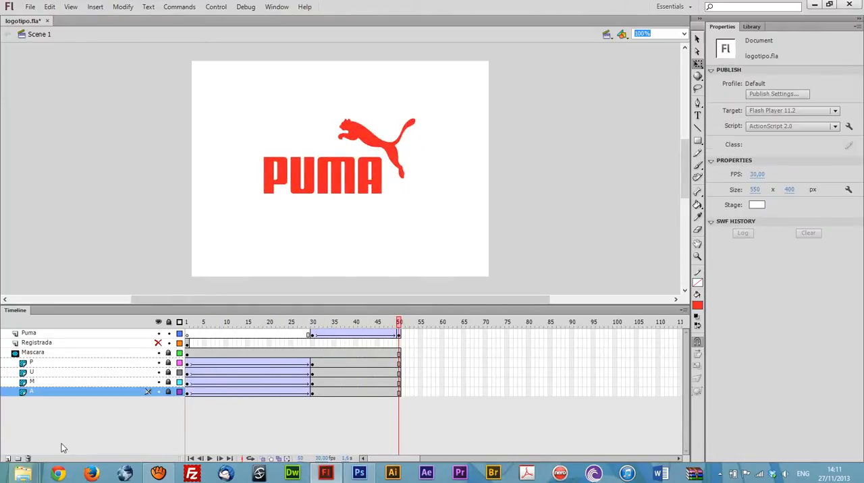
Step: Copy the Puma layer and paste the copy above it
left_click(31, 334)
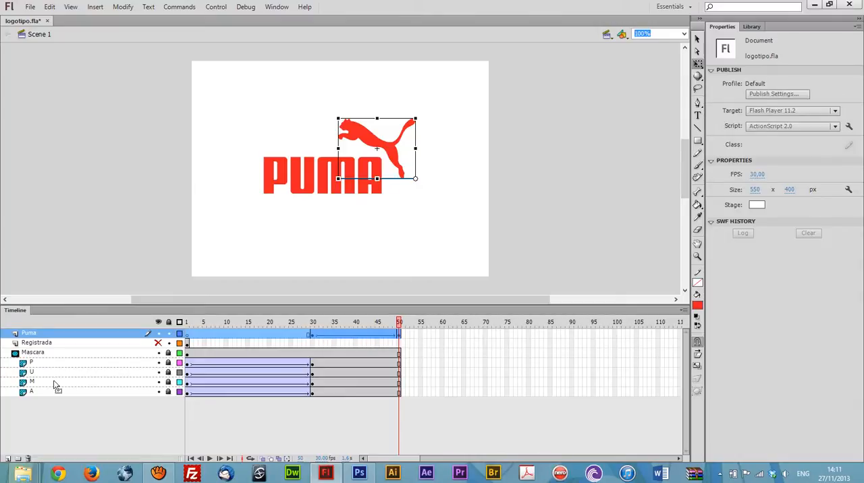
right_click(34, 335)
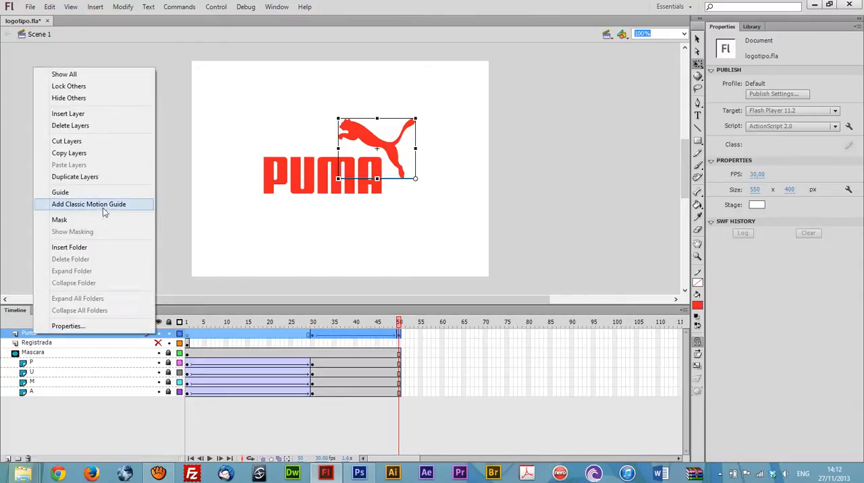
left_click(86, 153)
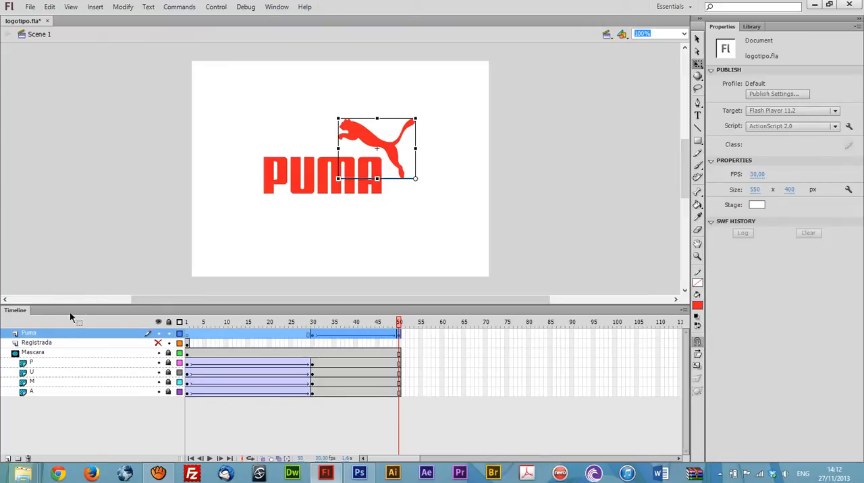
right_click(41, 332)
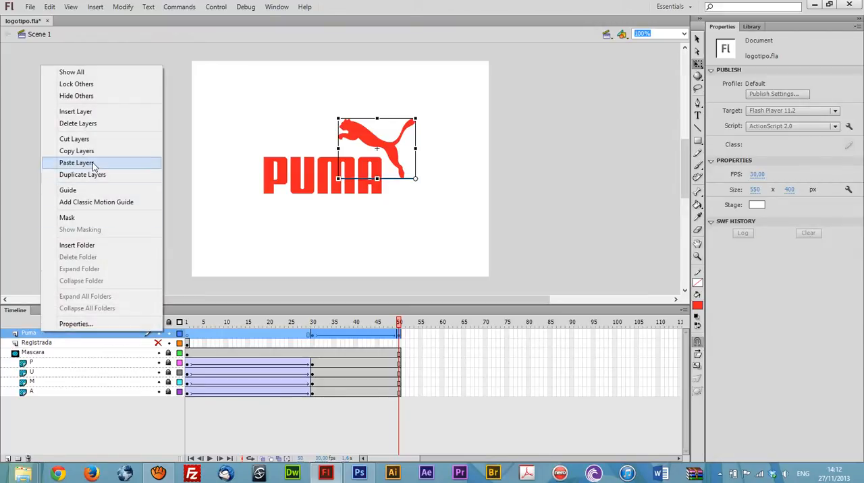
left_click(95, 165)
Step: Duplicate the topmost Puma layer and rename the duplicate Puma
right_click(45, 334)
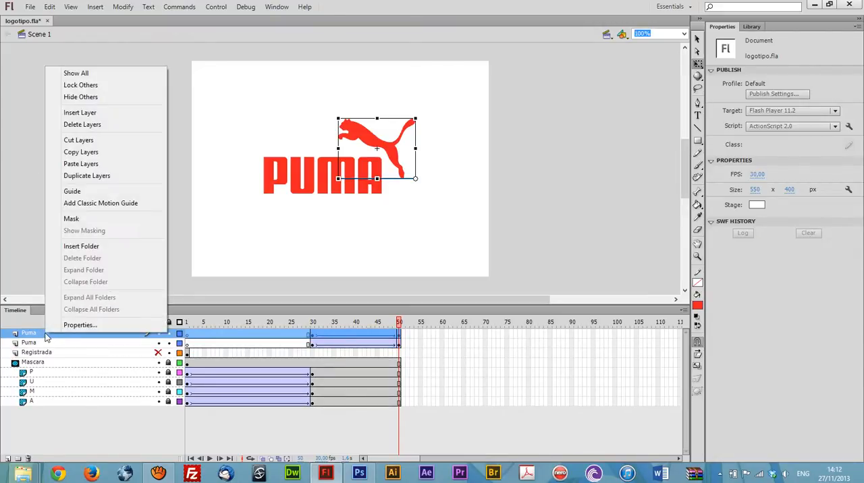
left_click(94, 176)
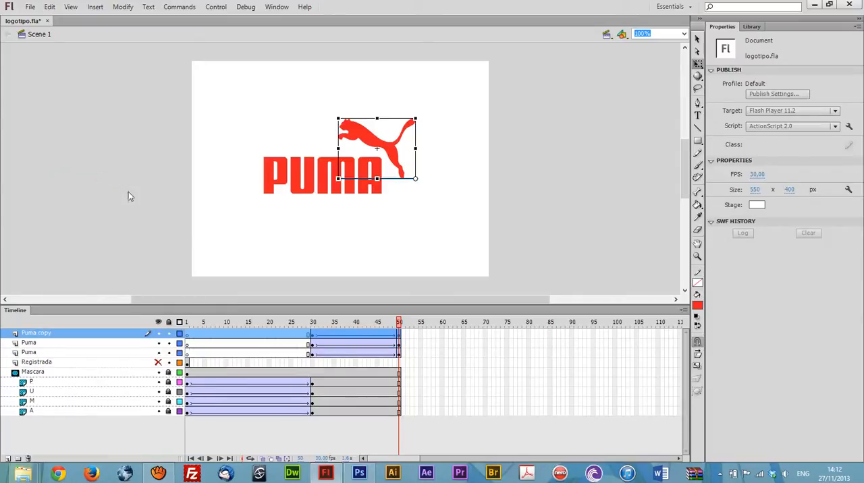
double_click(40, 333)
type("Puma")
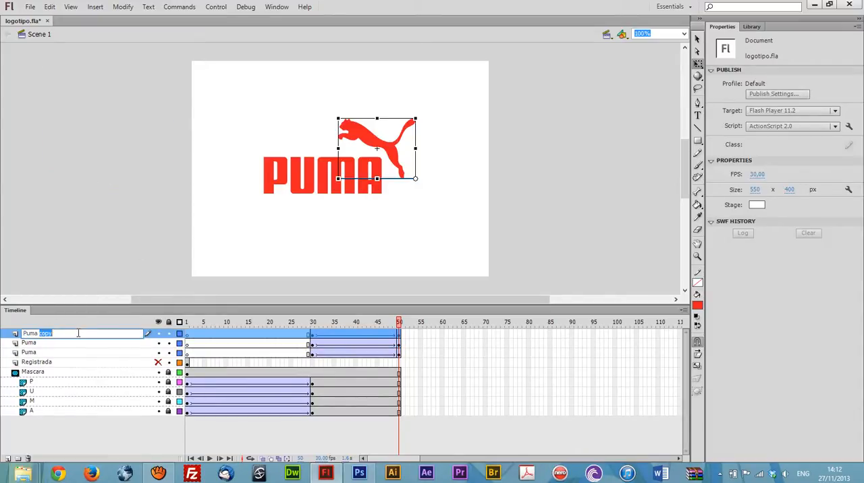
key("Return")
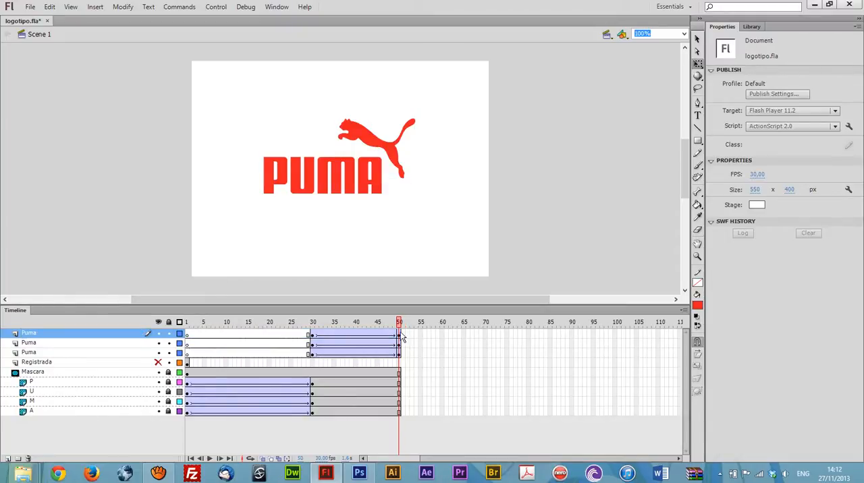
Step: Shift the middle Puma tween to frames 35–55 and the top one to 40–60, and extend the lower Puma, mask and letter layers to frame 60
left_click_drag(400, 345, 444, 359)
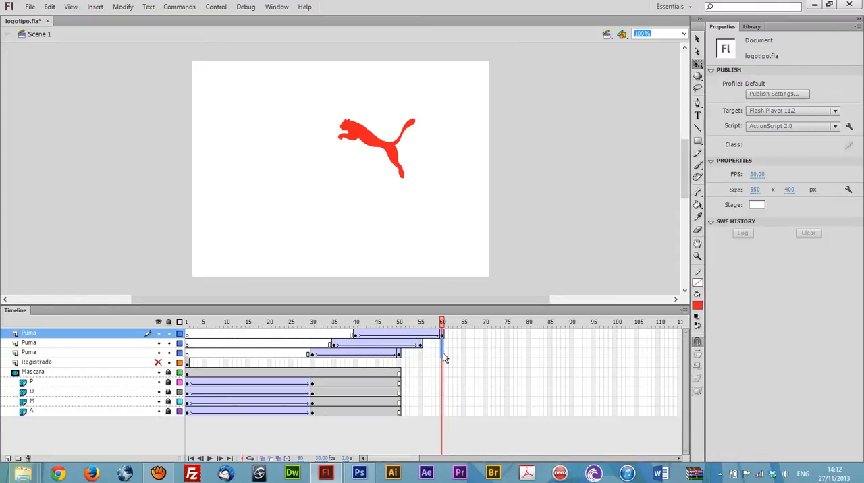
left_click(444, 356)
key("F5")
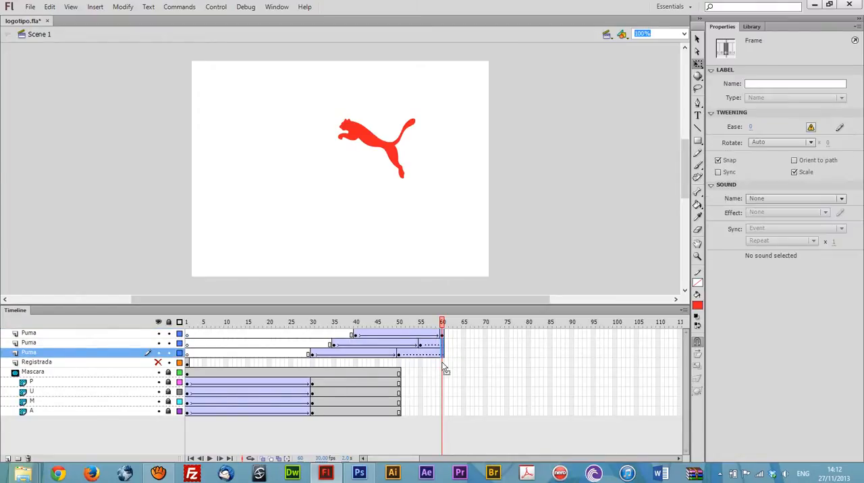
left_click_drag(442, 373, 440, 418)
key("F5")
Step: Examine the extended end frames of the two lower Puma layers, up to frame 60
left_click(437, 351)
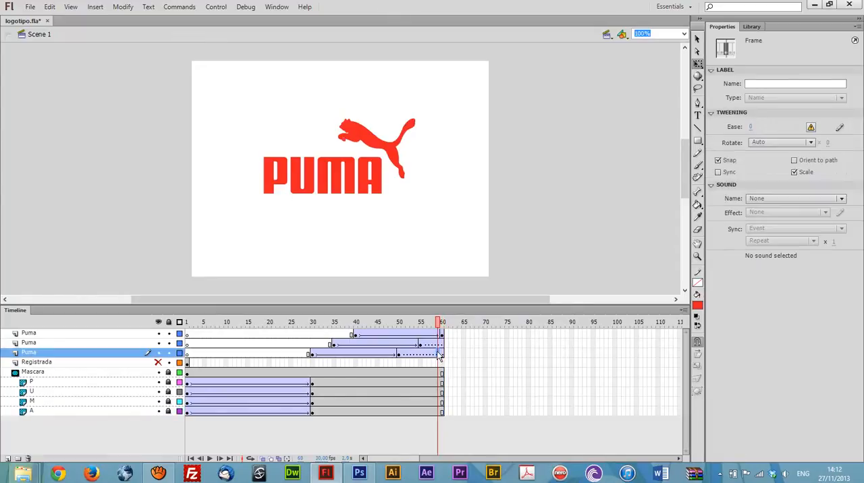
left_click(434, 345)
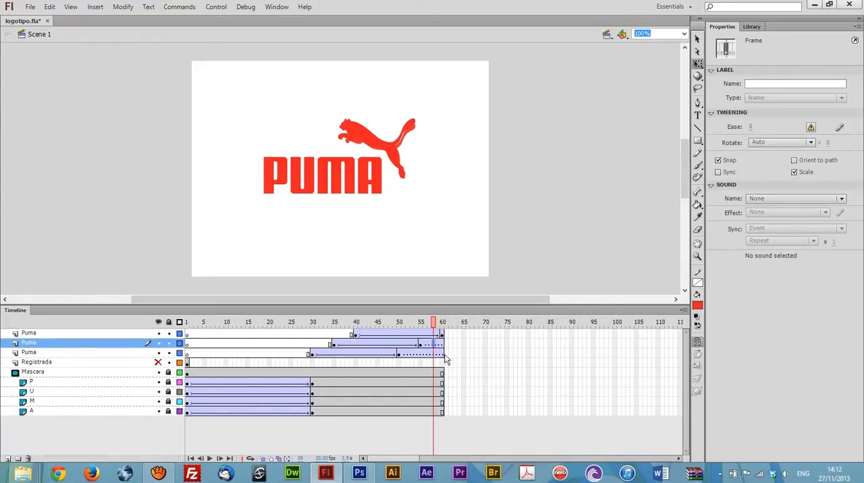
left_click(441, 356)
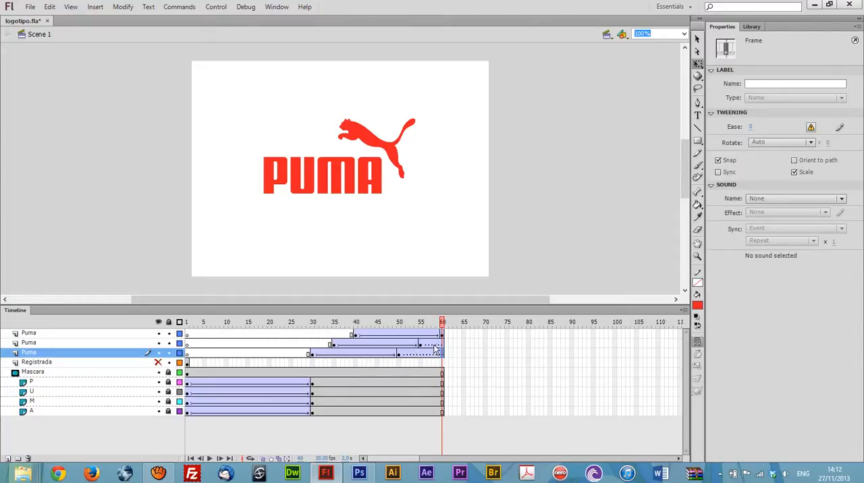
Step: Remove the broken tweens from the held frames after the motion on the middle and lower Puma layers
left_click(435, 346)
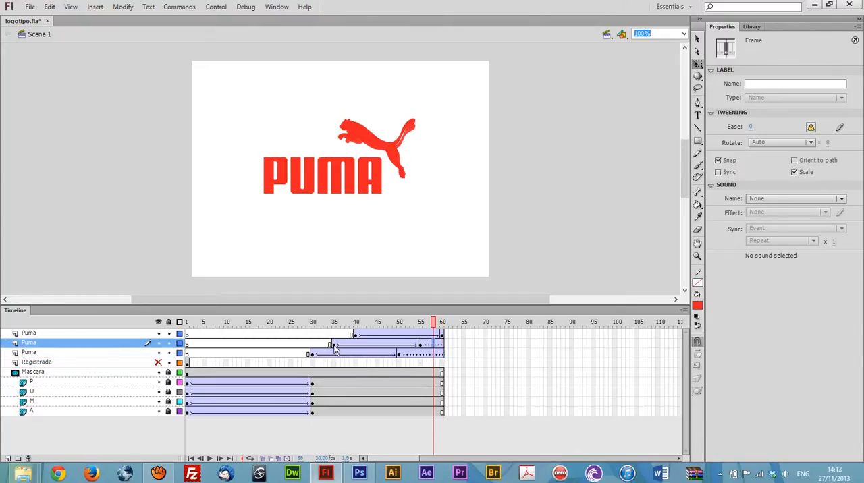
right_click(435, 345)
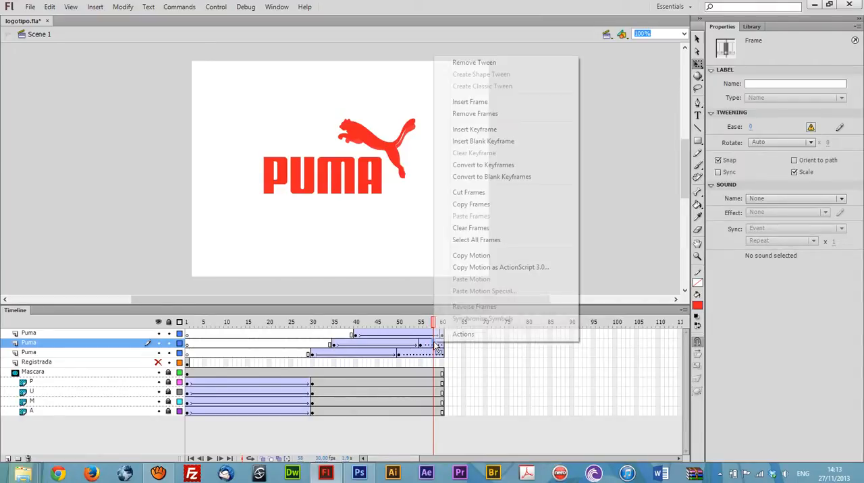
left_click(489, 64)
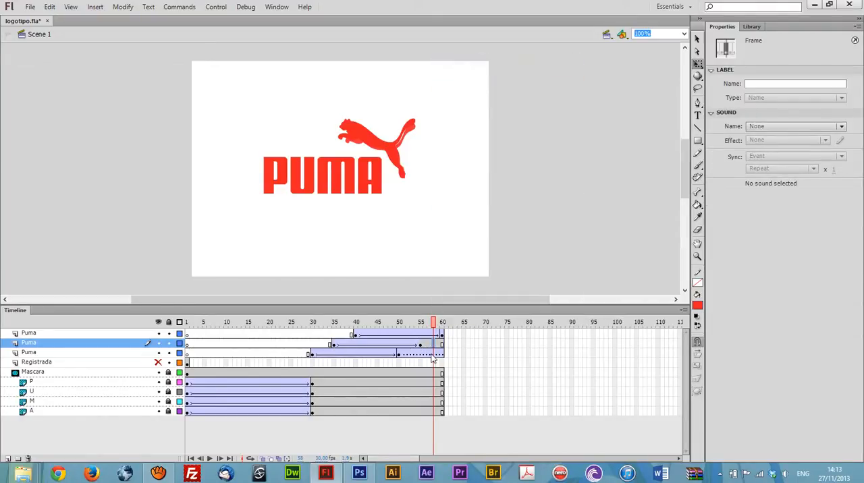
right_click(429, 354)
left_click(465, 75)
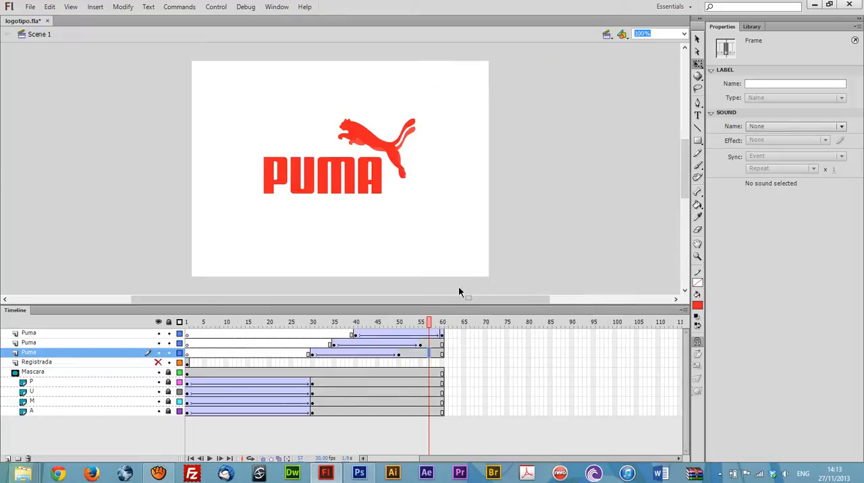
left_click_drag(429, 322, 451, 339)
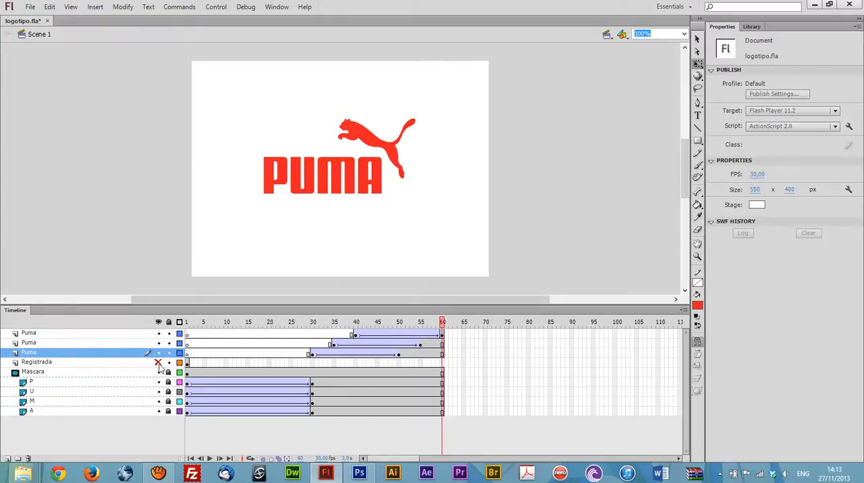
Step: Unhide the Registrada layer, place it above the three Puma layers, and lock those Puma layers
left_click(47, 365)
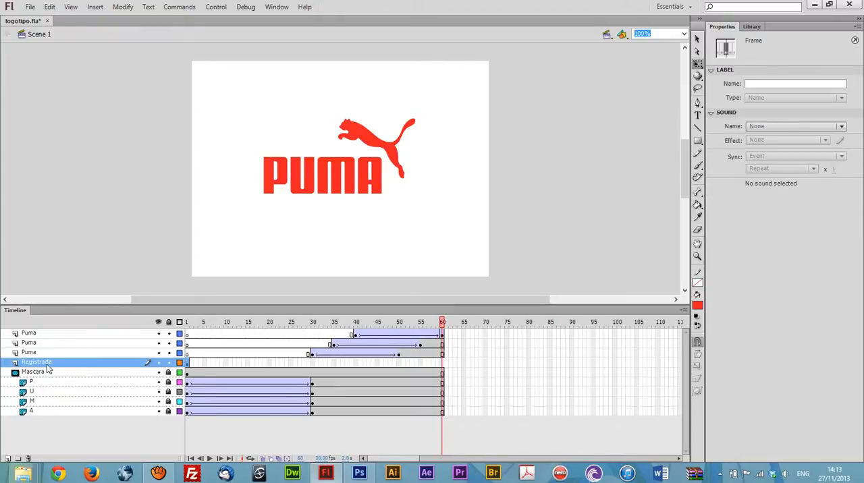
left_click_drag(31, 368, 37, 332)
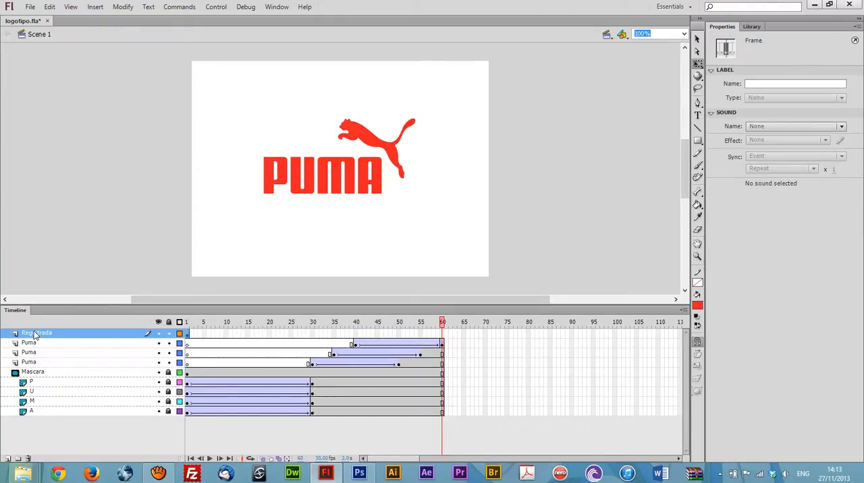
left_click_drag(191, 331, 453, 340)
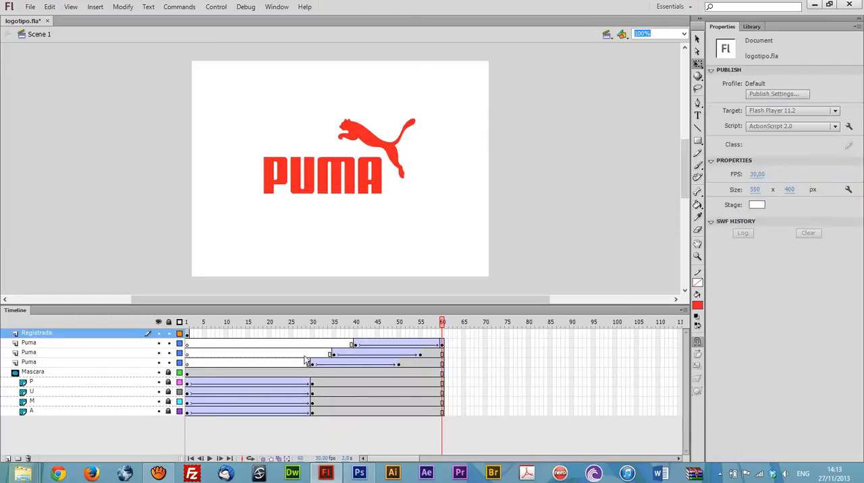
left_click_drag(171, 344, 179, 366)
Step: Move the Registrada layer's first keyframe to frame 60 and add another keyframe at frame 75
left_click(188, 336)
left_click_drag(188, 334, 442, 334)
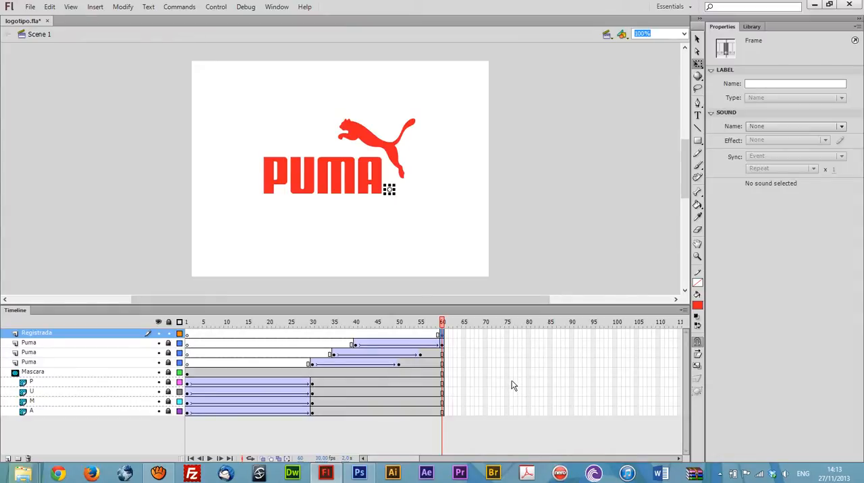
left_click(507, 338)
key("F6")
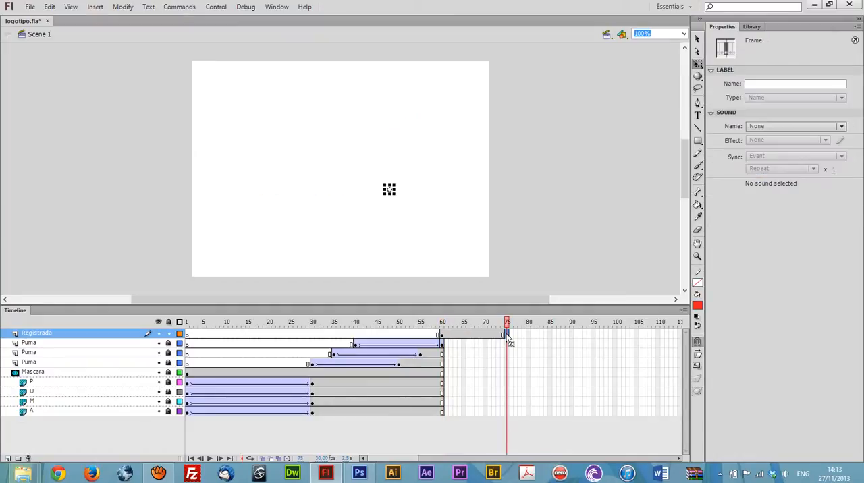
Step: Extend the Puma, mask and letter layers to frame 75 and remove the tween from the top Puma layer's held frames
left_click(511, 353)
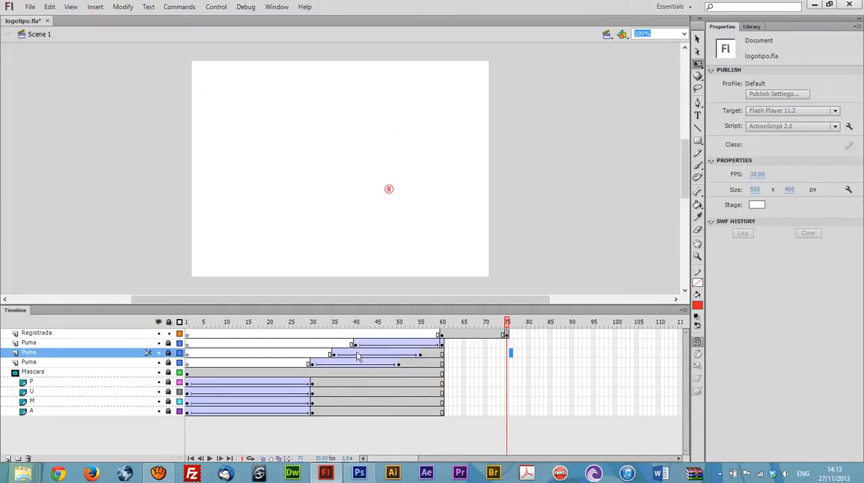
left_click_drag(504, 335, 507, 415)
key("F5")
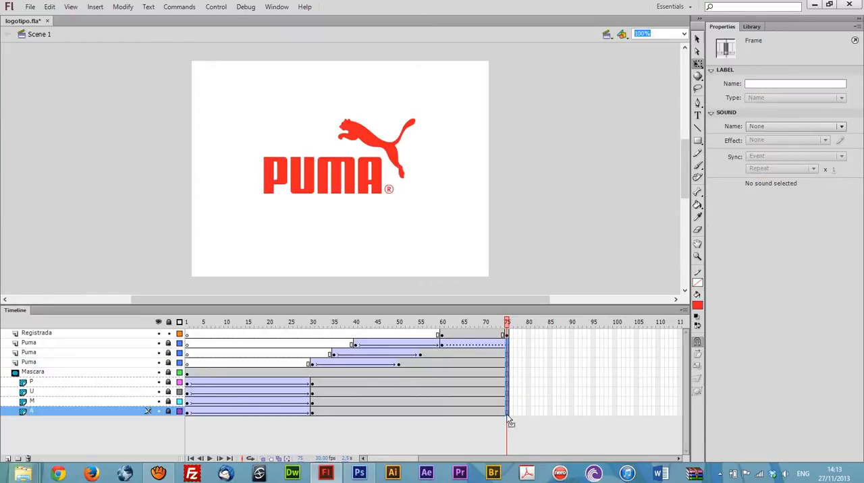
left_click(503, 344)
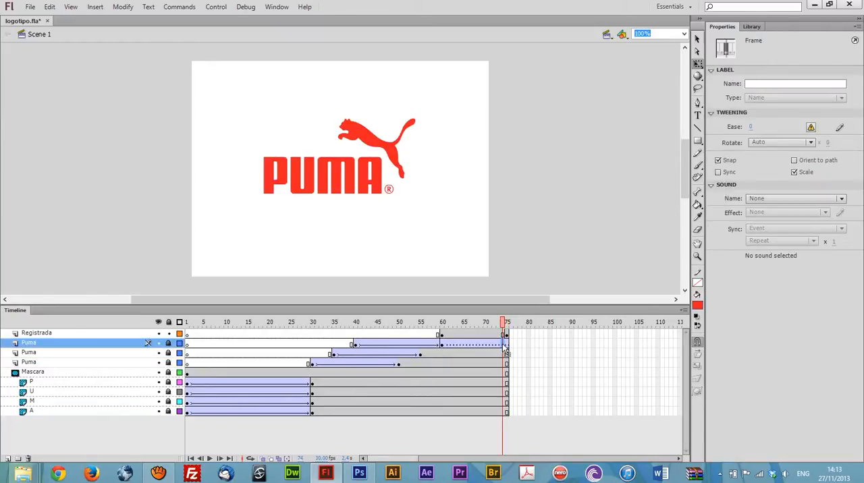
right_click(505, 348)
left_click(578, 63)
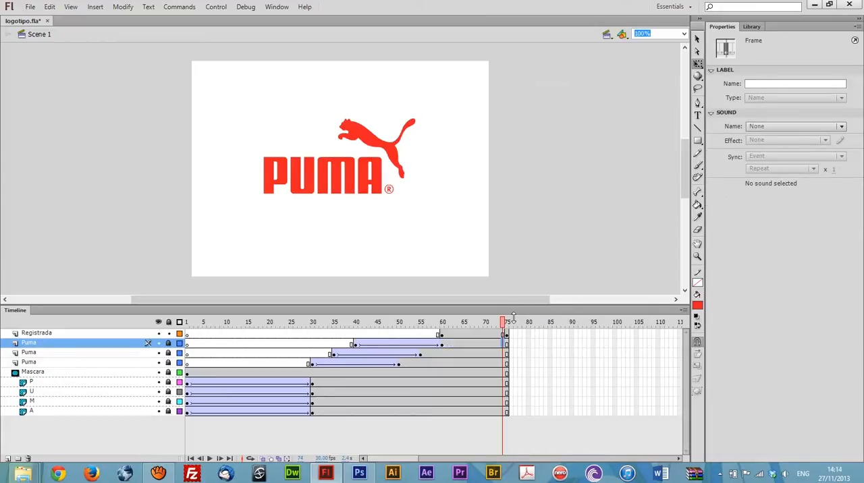
Step: Try to enlarge the ® symbol around its centre at frame 60 to about 37 px wide
left_click(508, 321)
left_click(394, 191)
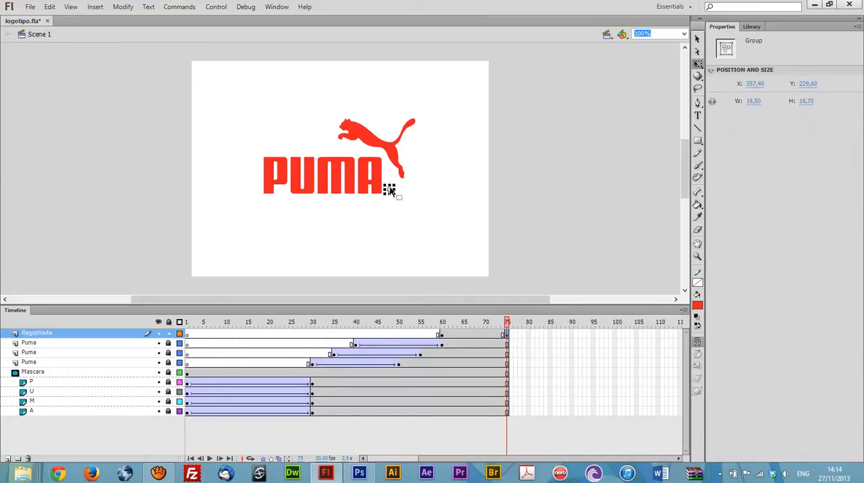
left_click(443, 336)
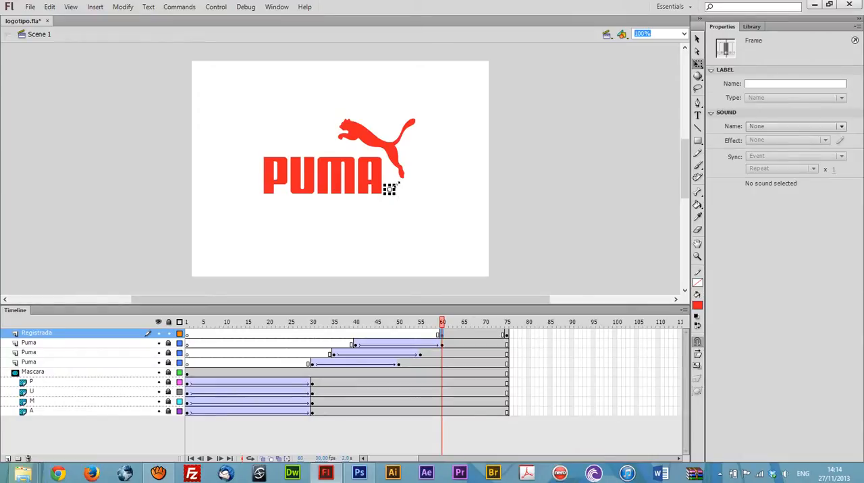
left_click(390, 189)
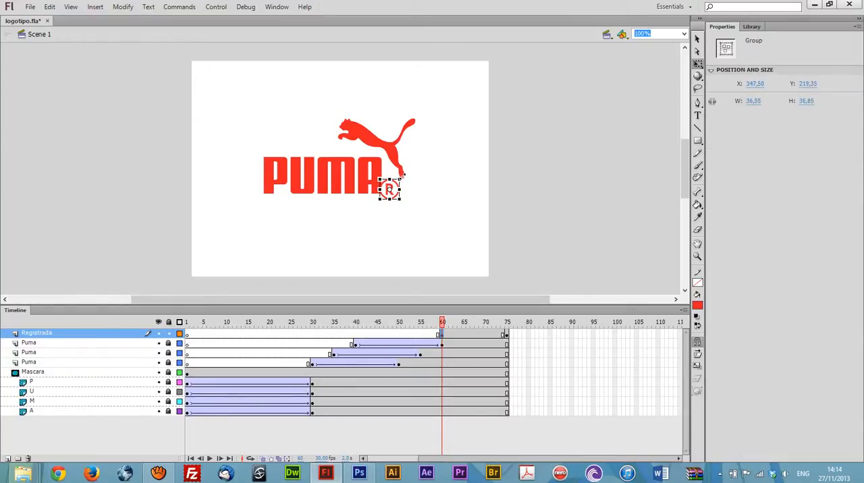
left_click(453, 224)
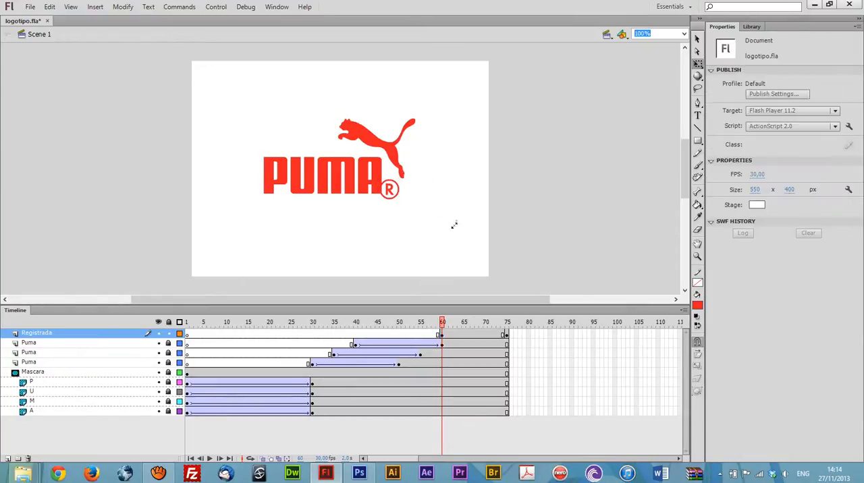
Step: Add a keyframe at frame 80 on the Registrada layer
left_click(506, 335)
key("z")
left_click(501, 229)
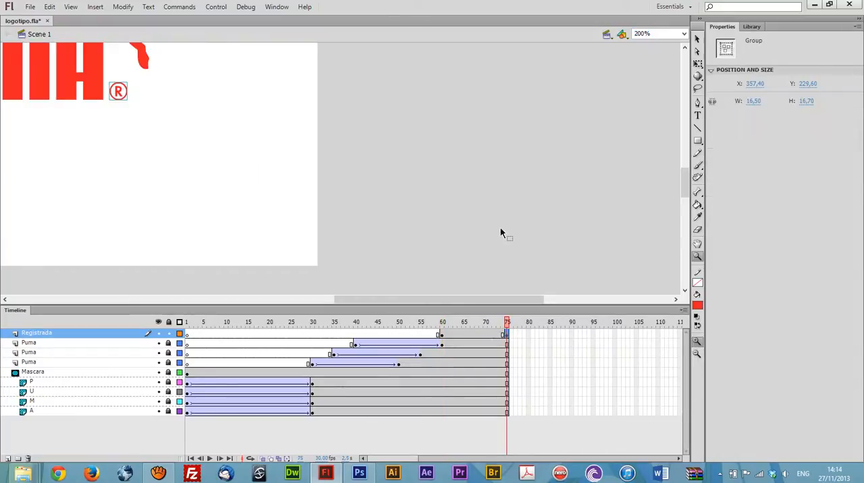
key("space")
left_click_drag(321, 191, 468, 241)
key("v")
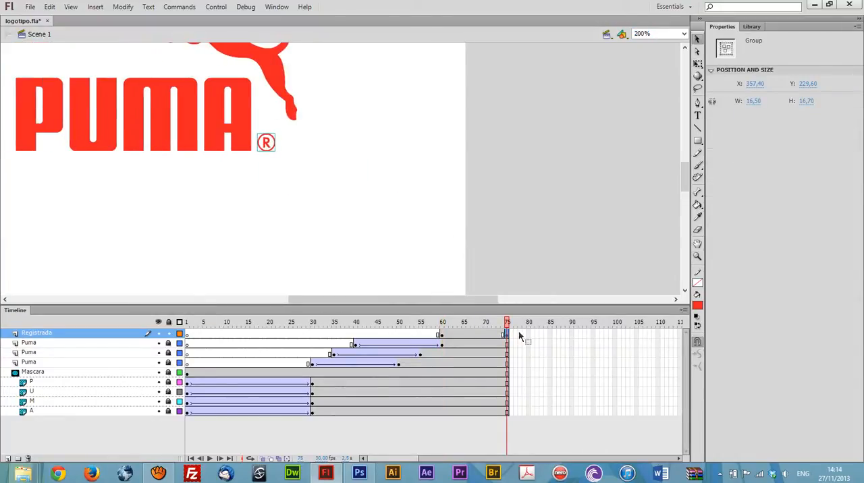
left_click(519, 335)
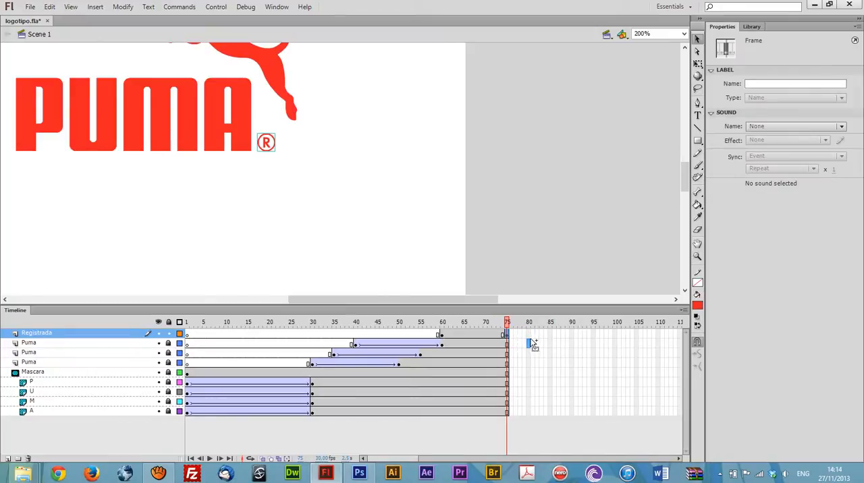
left_click(528, 336)
key("F6")
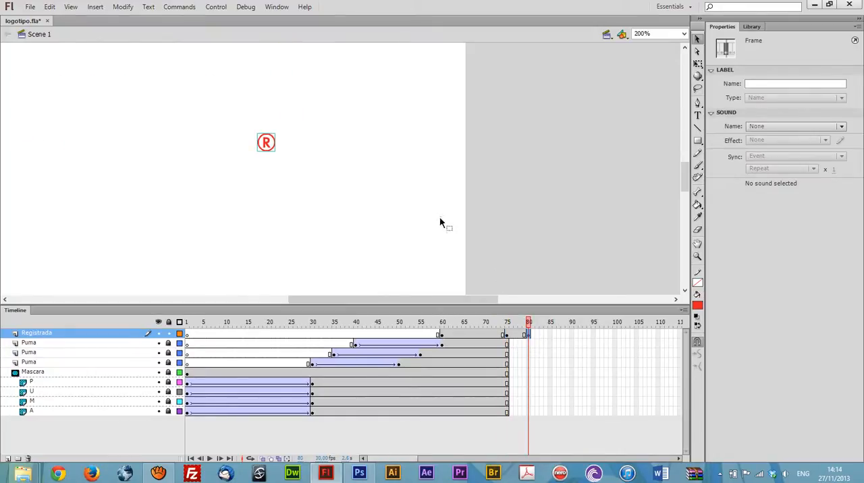
Step: Extend the Puma, mask and letter layers to frame 120
key("space")
left_click_drag(393, 156, 435, 212)
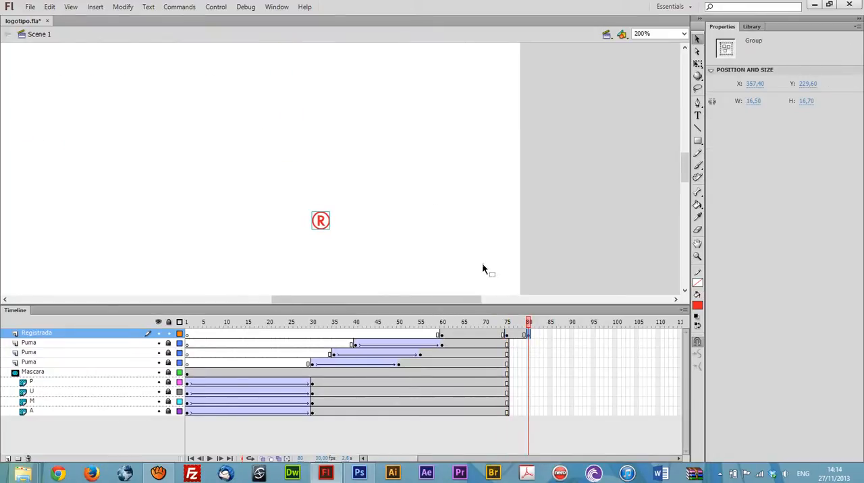
left_click_drag(397, 459, 482, 403)
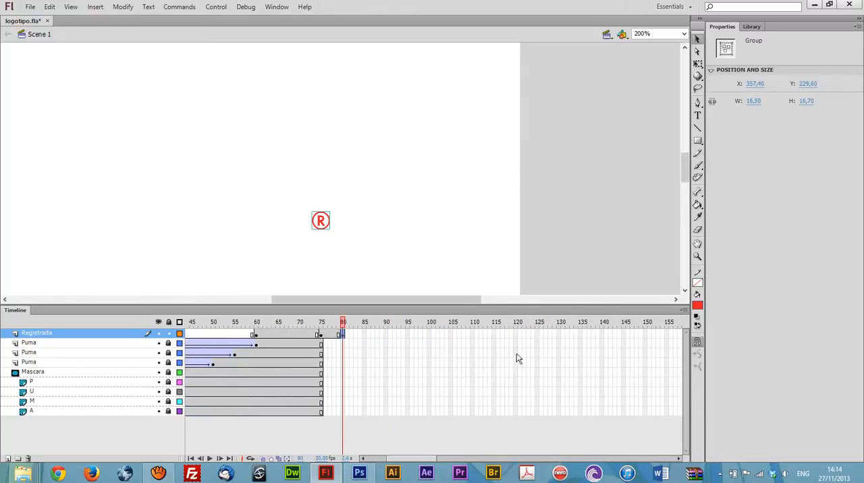
left_click_drag(515, 342, 516, 366)
left_click_drag(516, 423, 515, 420)
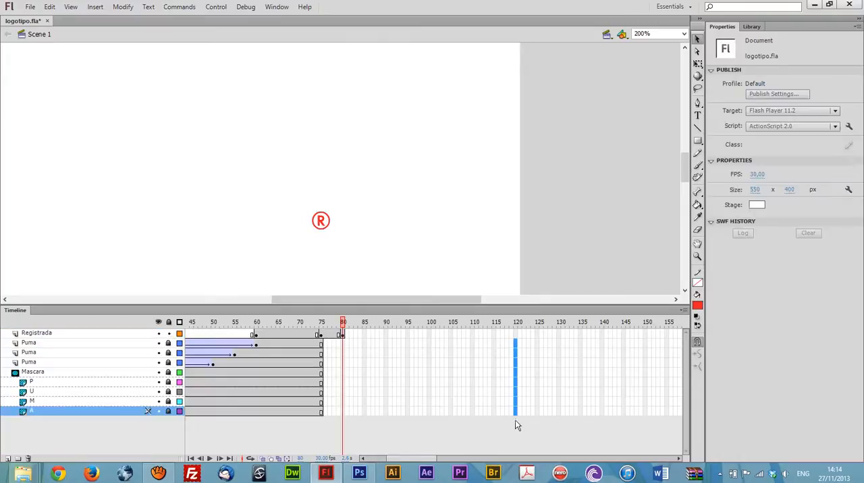
key("F5")
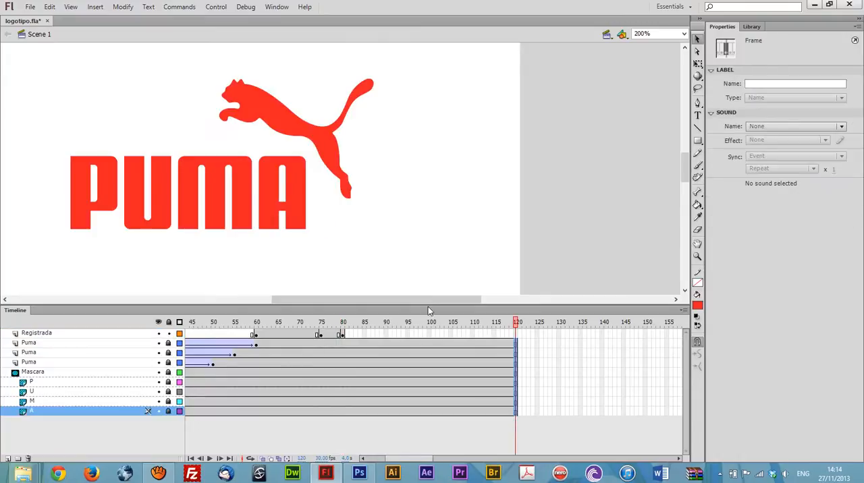
Step: Try to resize the ® symbol on the Registrada keyframe at frame 80
left_click_drag(413, 300, 374, 300)
left_click(328, 322)
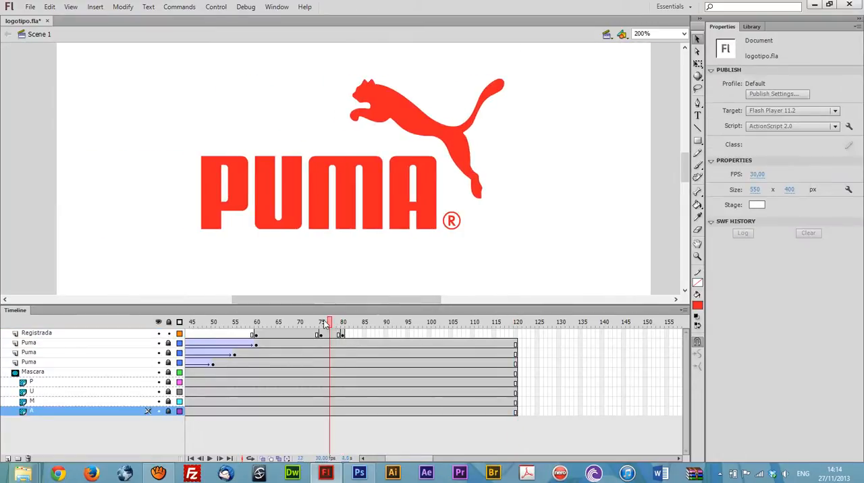
left_click_drag(327, 323, 345, 332)
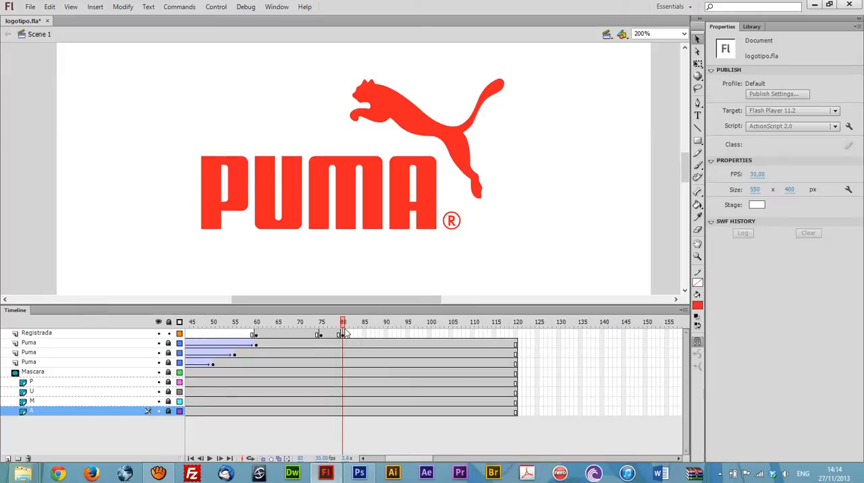
left_click(451, 222)
key("q")
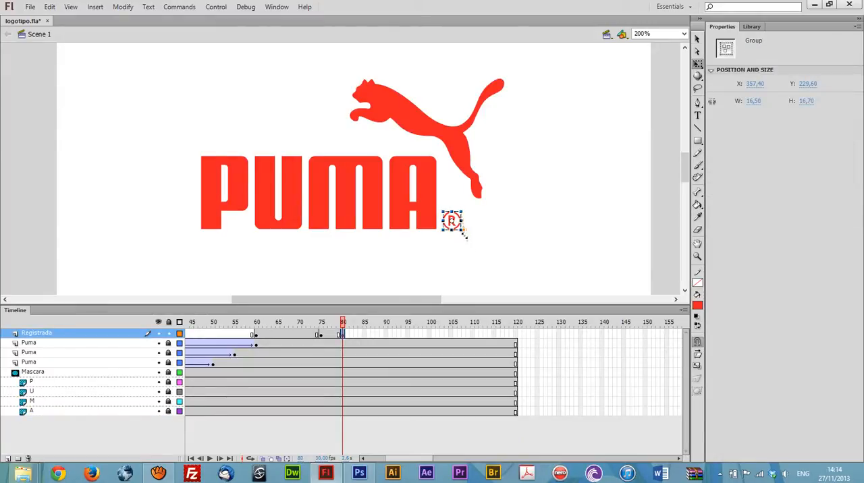
left_click_drag(467, 236, 467, 238)
key("ctrl+z")
Step: Copy the Registrada keyframe from frame 75 to frame 85 and extend the layer to frame 120
left_click_drag(341, 319, 332, 337)
left_click(323, 335)
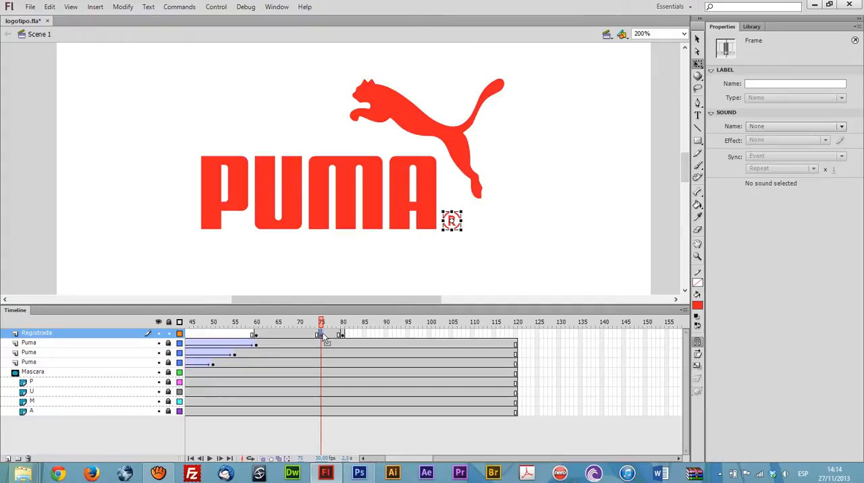
left_click_drag(322, 333, 366, 341)
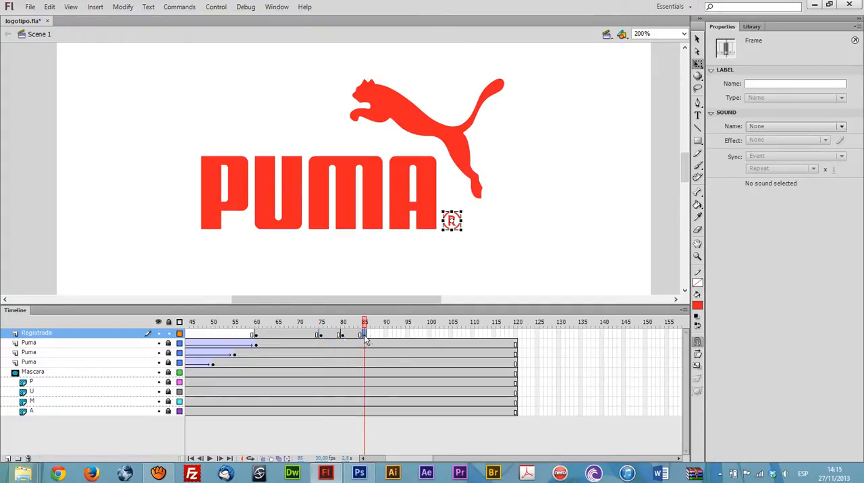
left_click(517, 336)
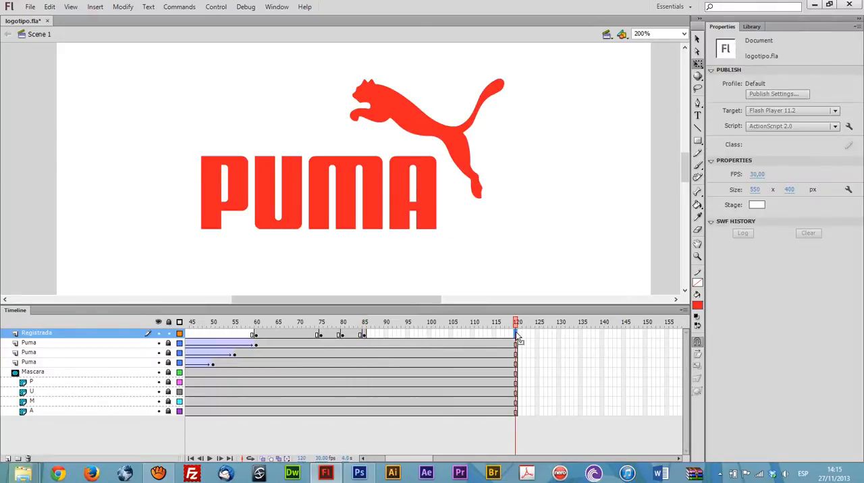
key("F6")
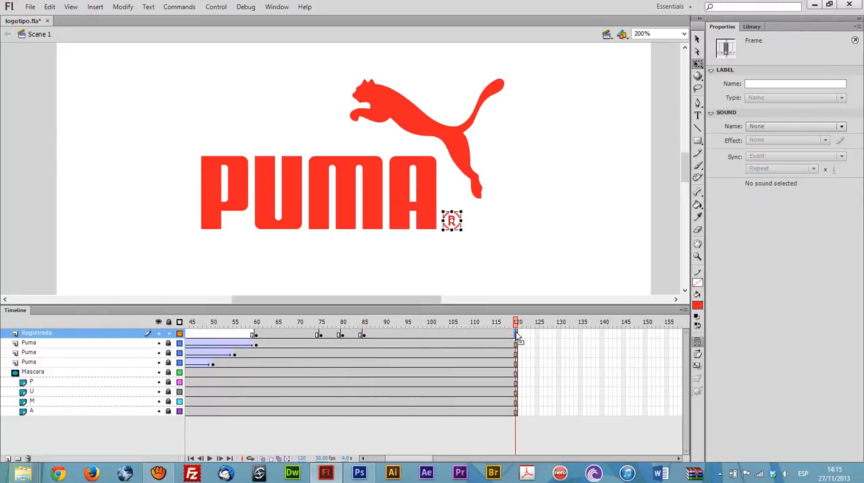
Step: Create classic tweens on the Registrada layer between frames 60 and 75 and between frames 75 and 80
right_click(307, 337)
left_click(367, 75)
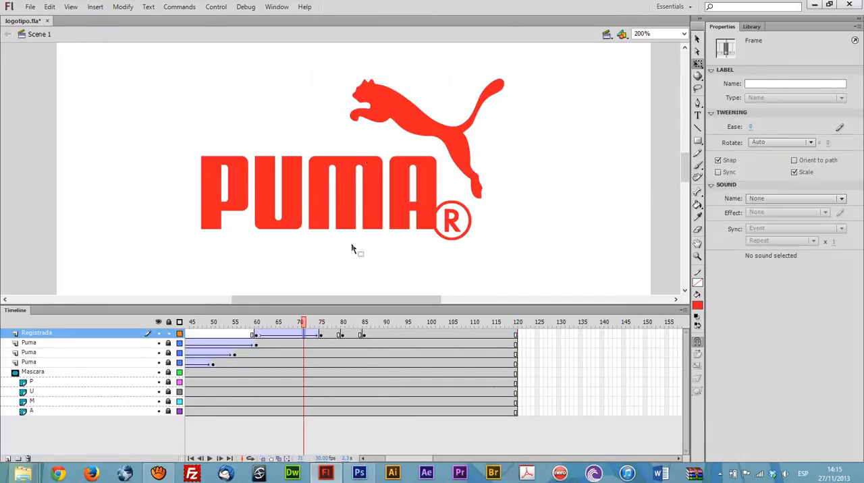
right_click(330, 334)
left_click(393, 77)
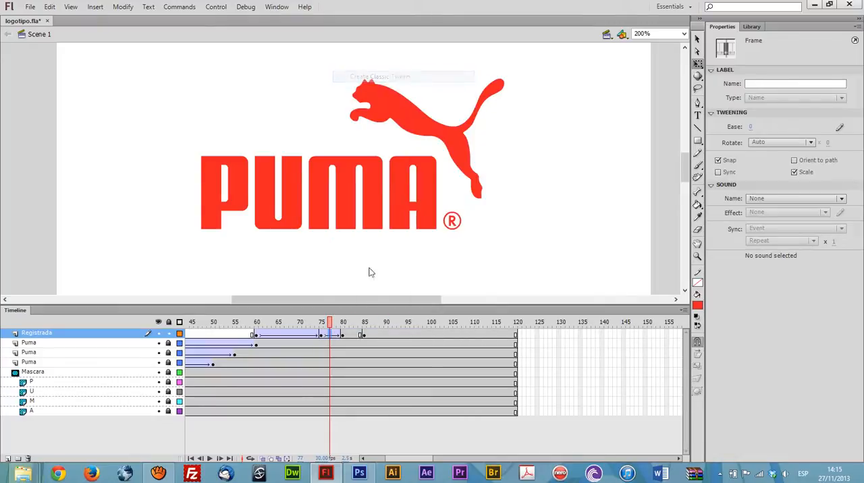
Step: Create a classic tween on the Registrada layer between frames 80 and 85 and check its keyframes
right_click(352, 335)
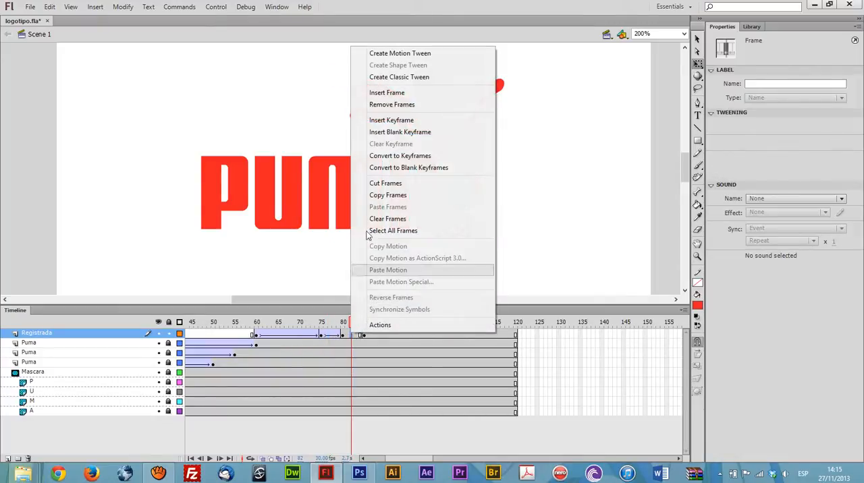
left_click(415, 80)
mouse_move(257, 324)
left_mouse_down()
mouse_move(328, 342)
mouse_move(318, 341)
mouse_move(363, 338)
mouse_move(248, 331)
mouse_move(344, 330)
mouse_move(256, 331)
left_mouse_up()
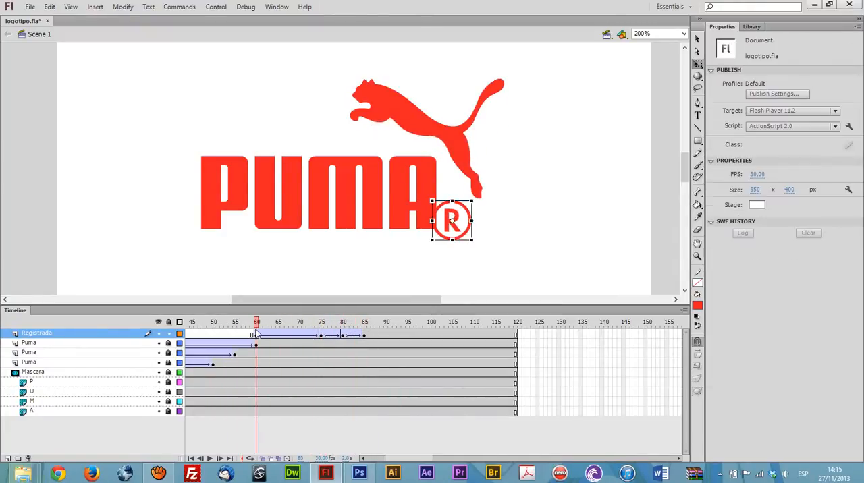
left_click(323, 336)
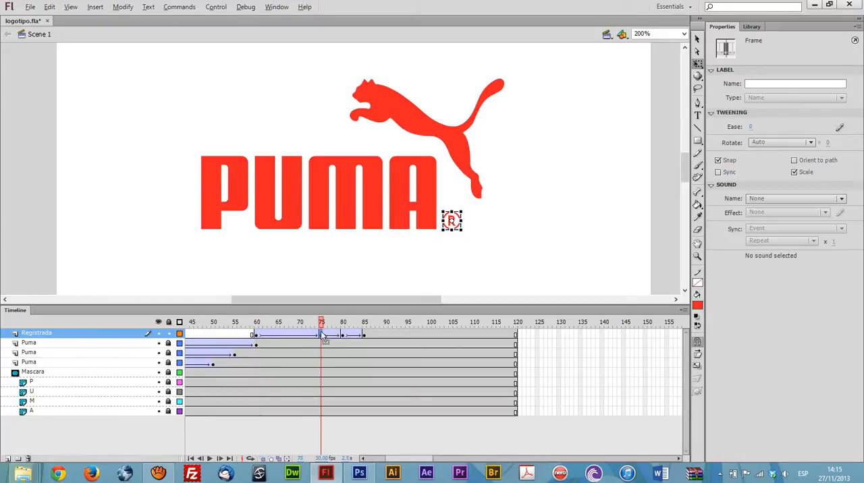
left_click(343, 337)
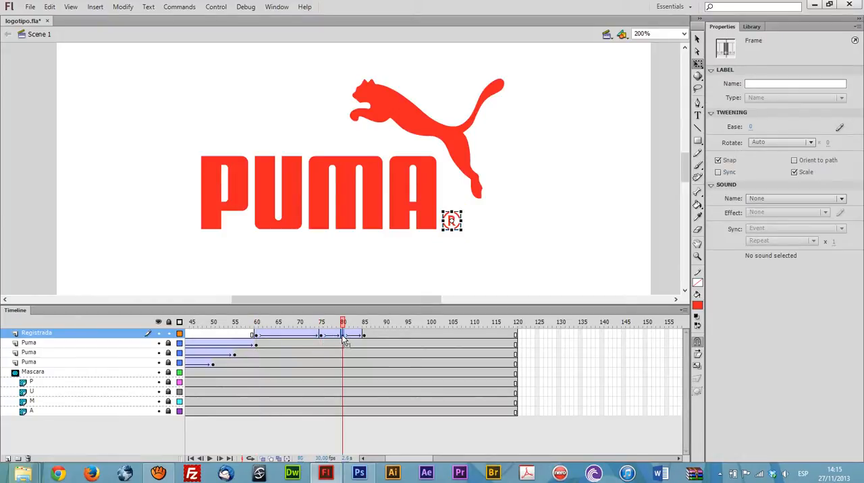
left_click(365, 336)
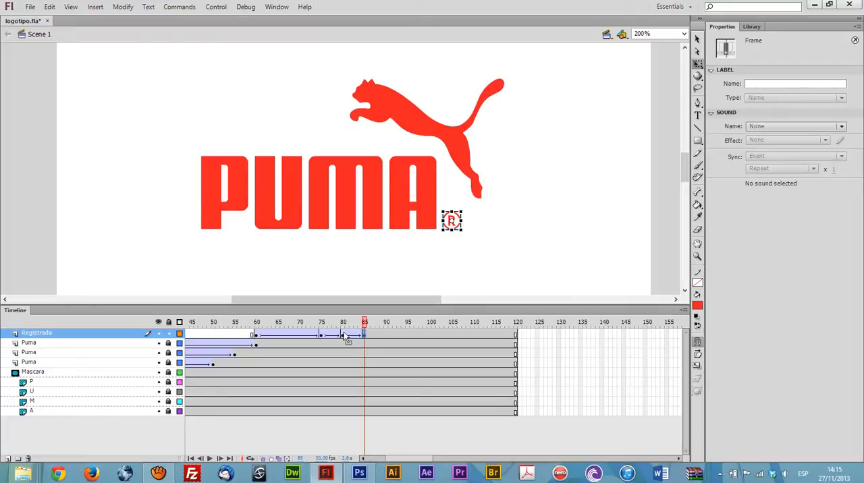
Step: Enlarge the ® symbol on the Registrada keyframe at frame 80 to about 27.40 × 27.70 and preview the scaling
left_click(344, 336)
left_click(460, 228)
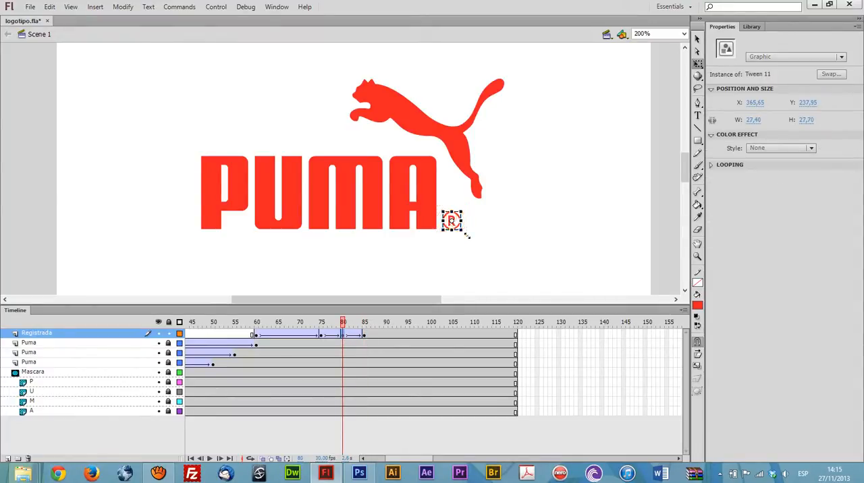
left_click_drag(342, 322, 260, 325)
left_click(257, 336)
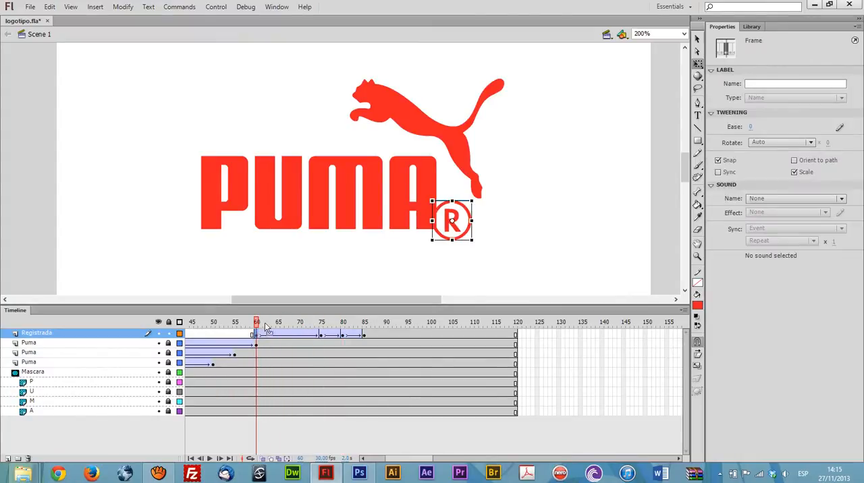
left_click(327, 335)
mouse_move(327, 330)
left_mouse_down()
mouse_move(270, 334)
mouse_move(358, 348)
mouse_move(322, 337)
left_mouse_up()
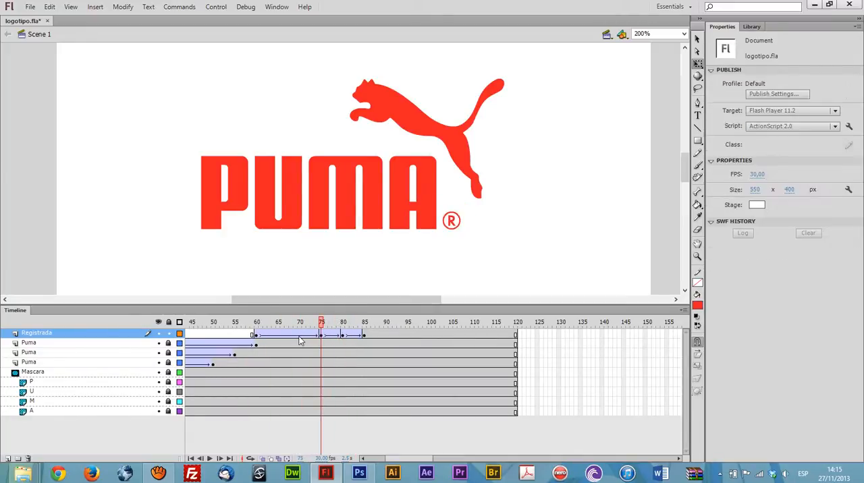
Step: Remove the Registrada tween between frames 60 and 75 and recreate it as a classic tween
right_click(296, 333)
left_click(337, 53)
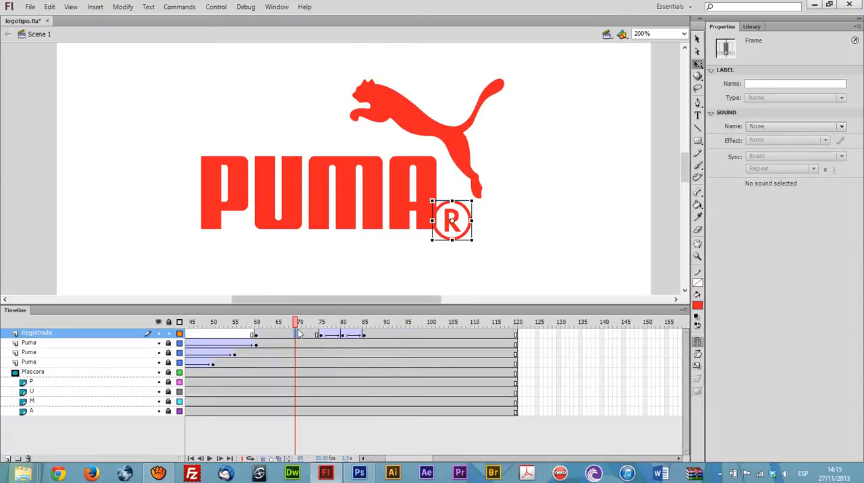
right_click(295, 334)
left_click(357, 76)
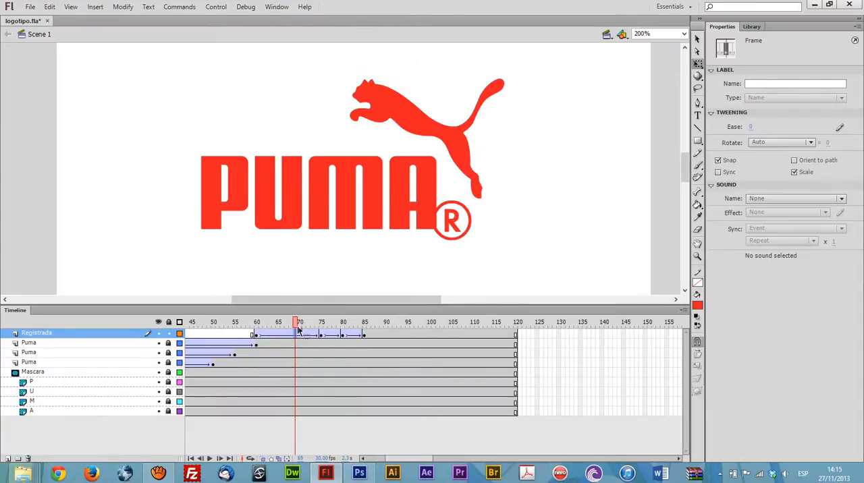
Step: Compare the ® symbol's size on the Registrada keyframes at frames 60, 75 and 85
left_click_drag(301, 333, 321, 334)
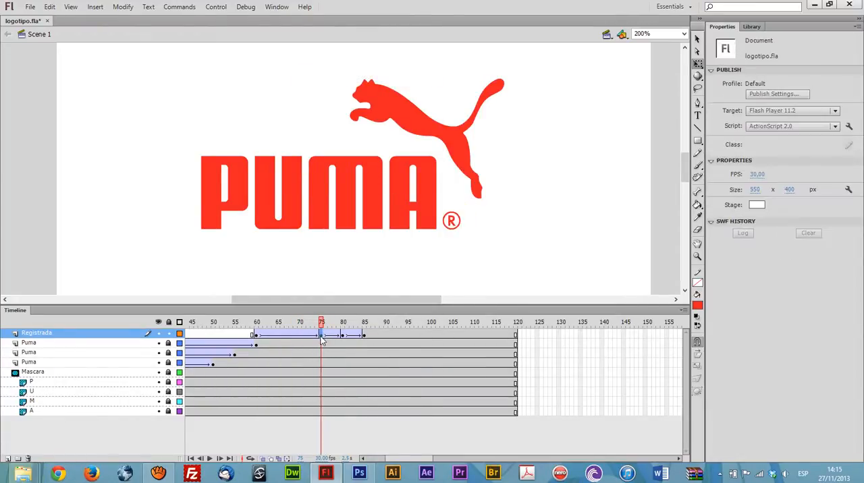
left_click(322, 336)
left_click(257, 335)
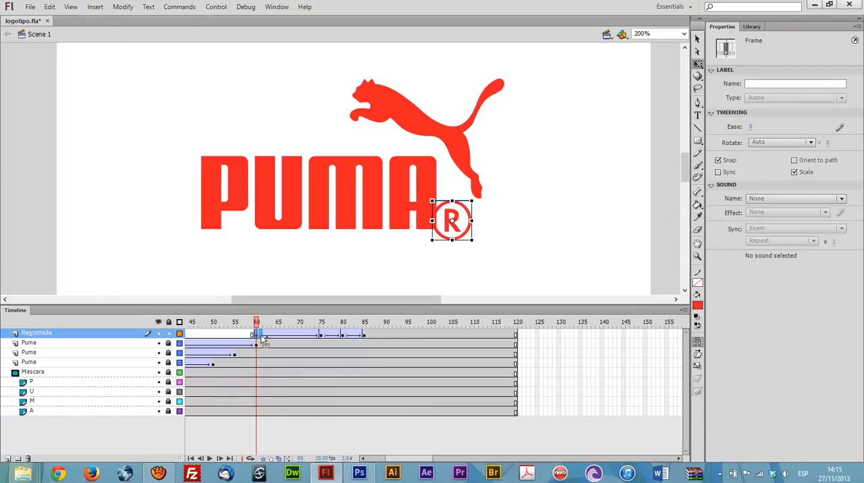
left_click(365, 338)
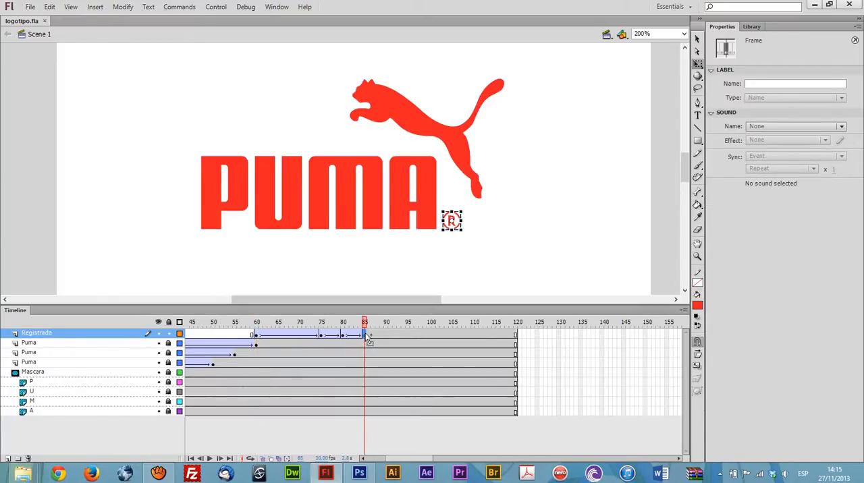
left_click(322, 336)
left_click(365, 338)
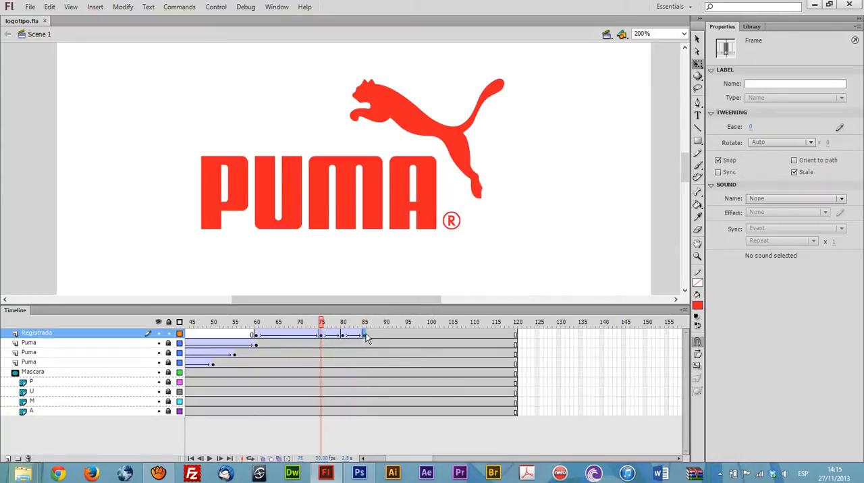
Step: Remove the tween leading into frame 75 on the Registrada layer and apply a classic tween there again
left_click_drag(298, 324, 317, 333)
left_click(313, 334)
right_click(316, 336)
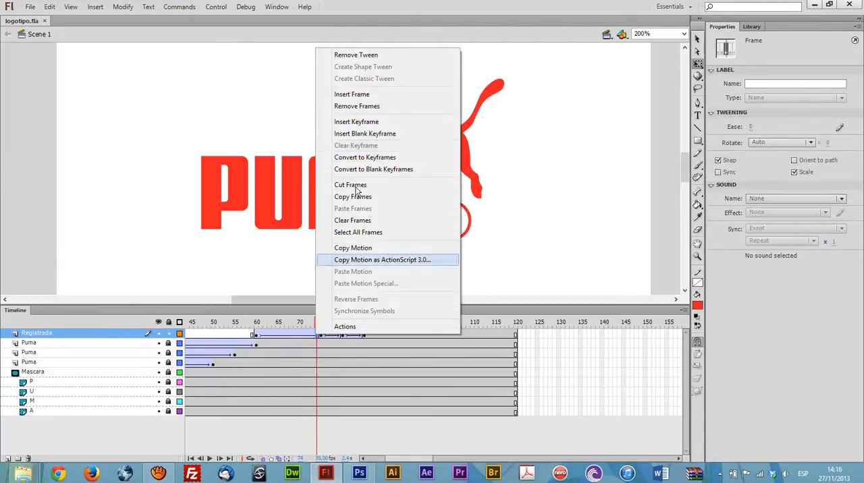
left_click(377, 57)
left_click(323, 336)
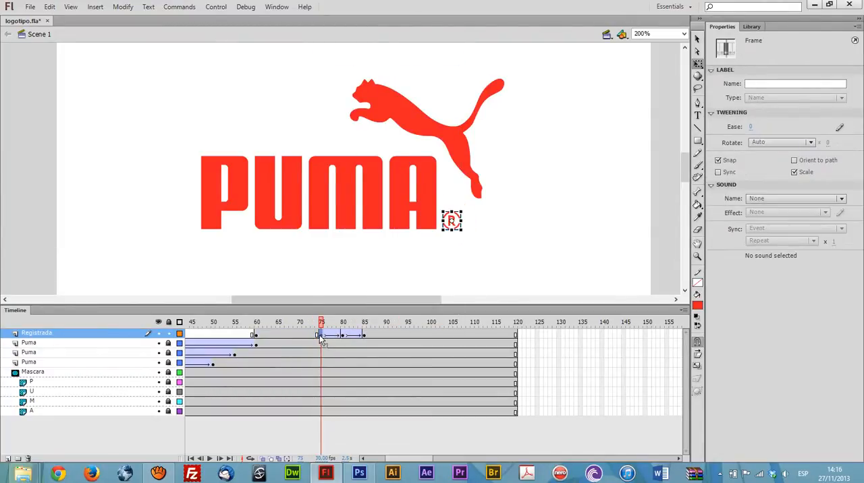
right_click(321, 337)
left_click(382, 79)
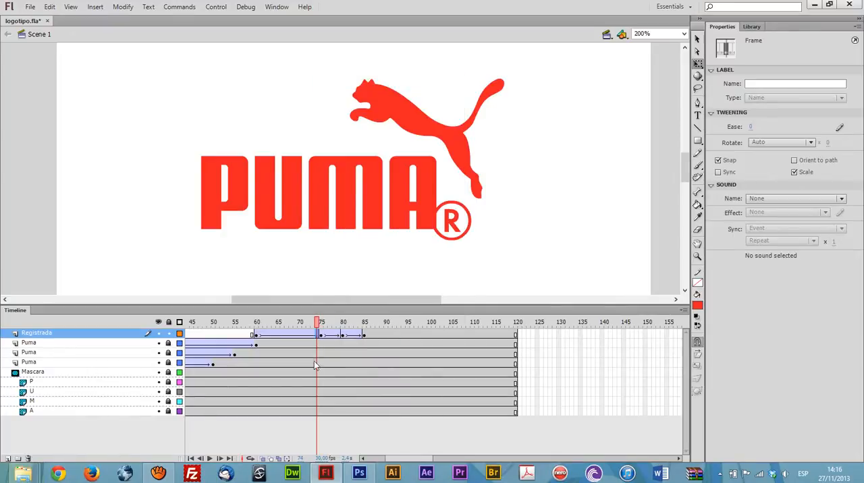
Step: Copy the Registrada keyframe from frame 60 to frame 75 and create a classic tween between them
left_click(256, 335)
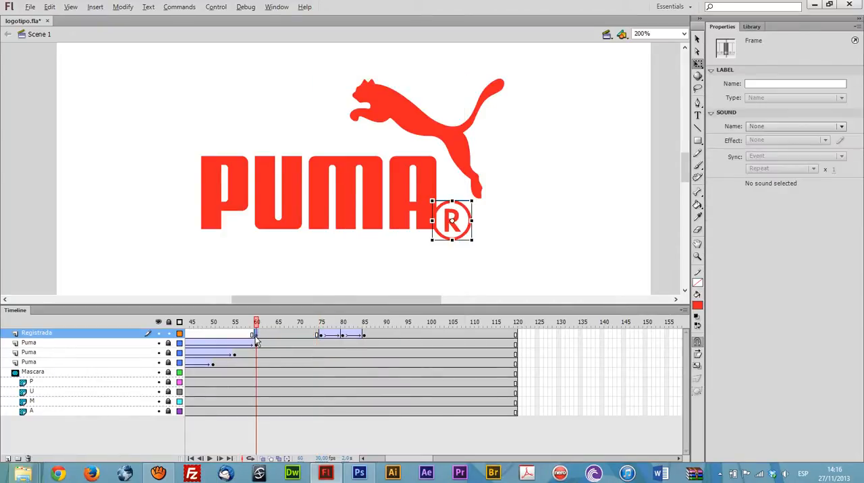
left_click(321, 336)
left_click(323, 336)
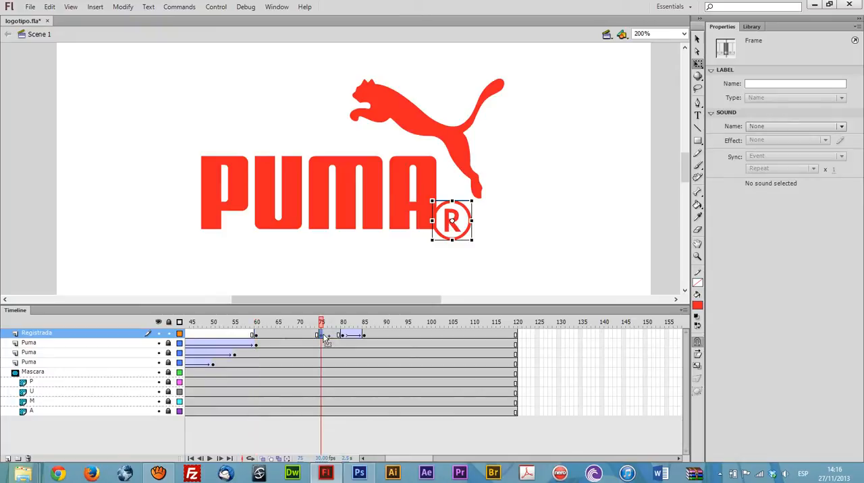
right_click(257, 335)
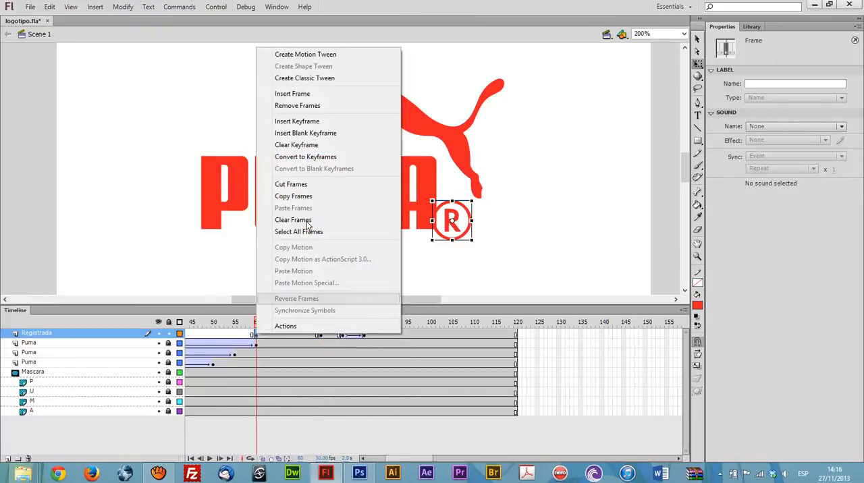
left_click(334, 78)
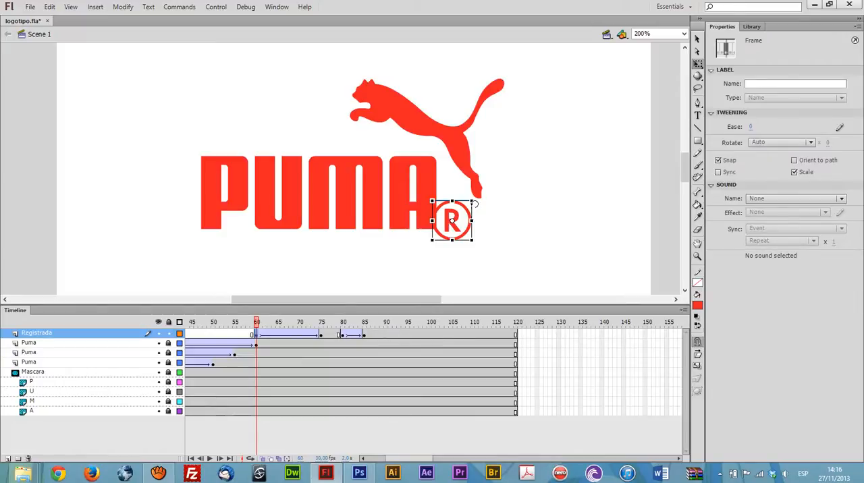
Step: Shrink the ® symbol on the Registrada keyframe at frame 75 to about 19.60 × 19.75 around its center
left_click(322, 335)
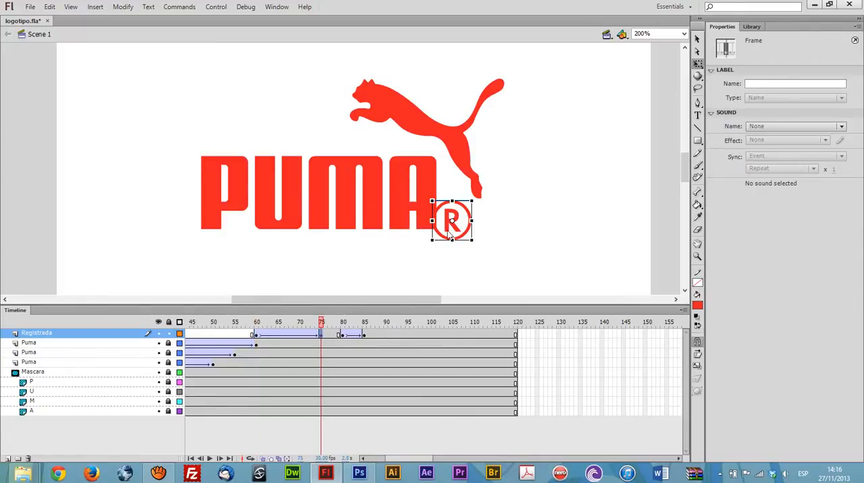
left_click(472, 203)
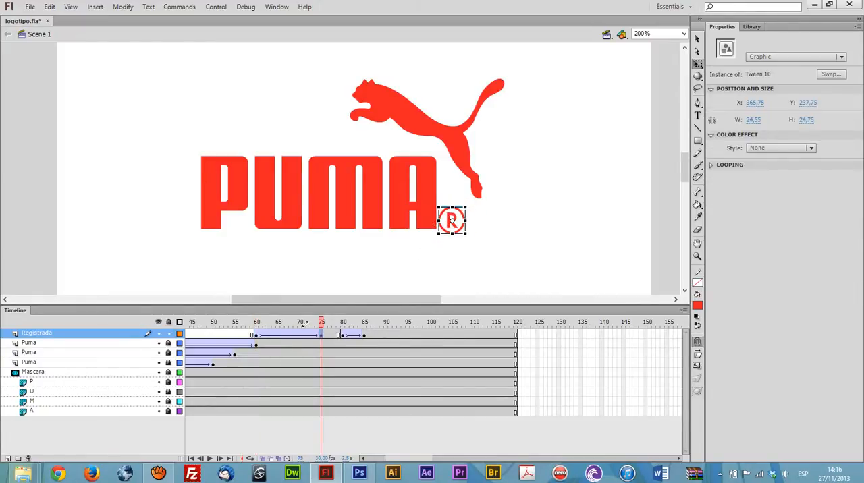
left_click(319, 323)
mouse_move(319, 324)
left_mouse_down()
mouse_move(255, 323)
mouse_move(319, 332)
left_mouse_up()
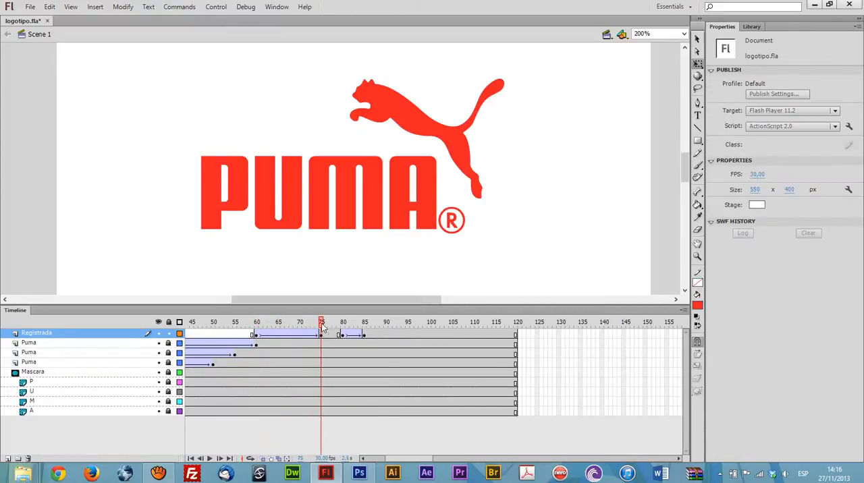
left_click(453, 221)
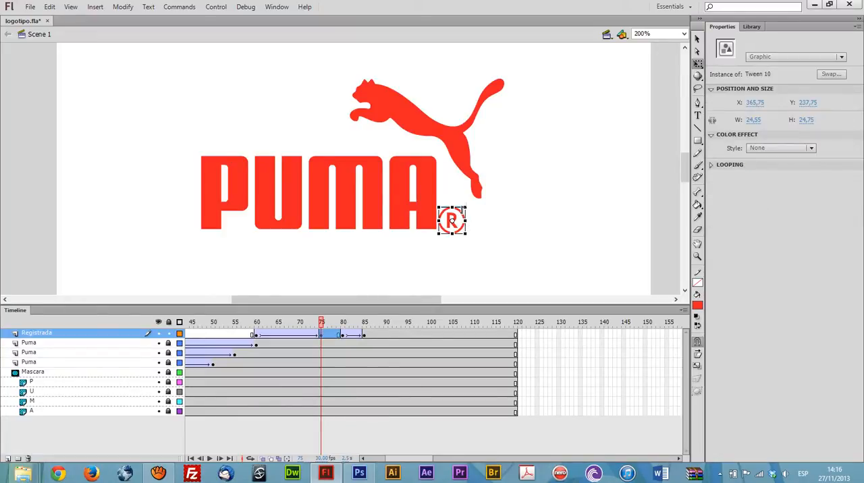
Step: Create a classic tween on the Registrada layer between frames 75 and 80 and preview it
right_click(328, 337)
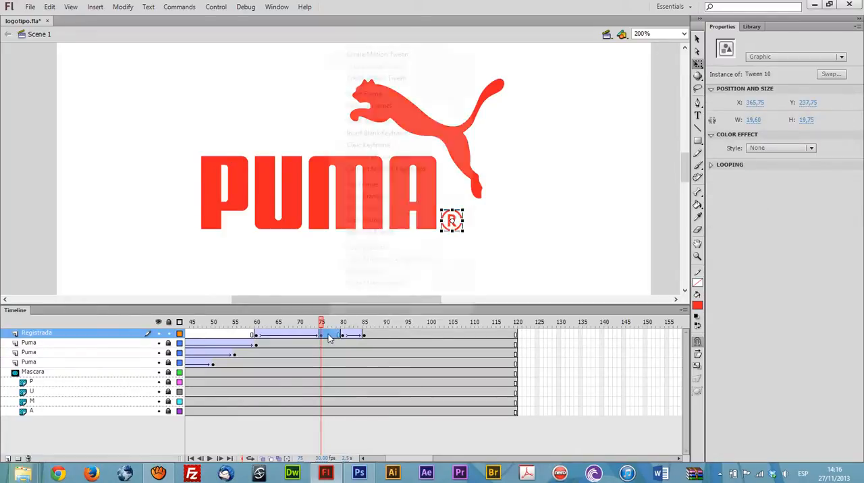
left_click(365, 79)
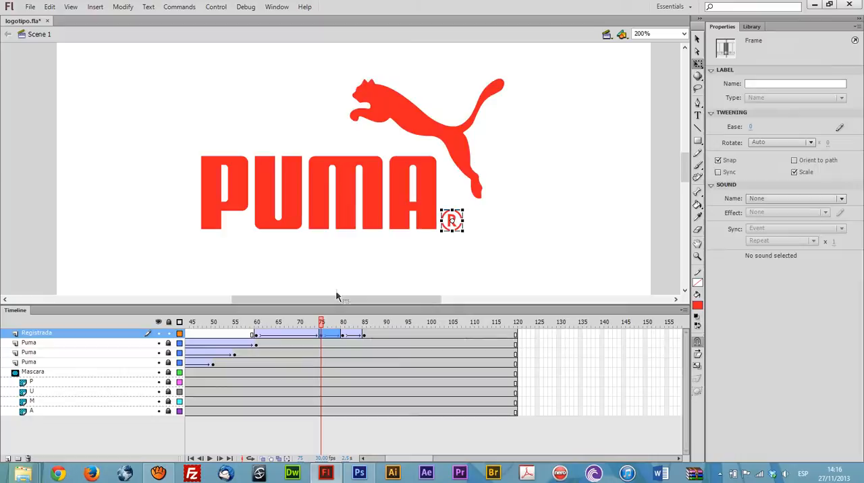
left_click_drag(323, 326, 343, 324)
left_click(325, 336)
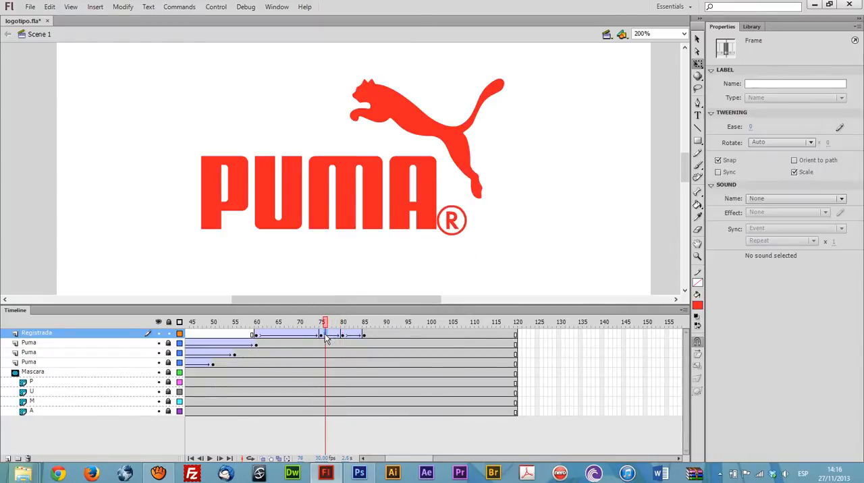
Step: Copy the Registrada keyframe from frame 75 to frame 80 and scale up the ® symbol there
left_click(322, 336)
left_click(344, 337)
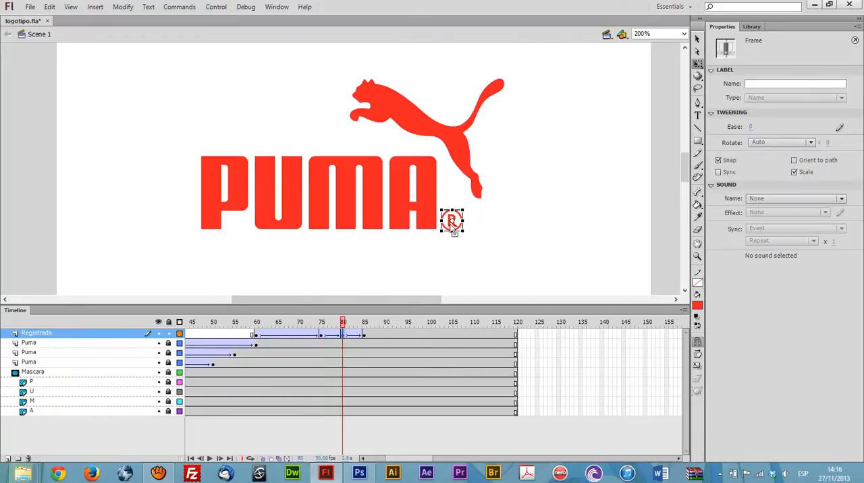
left_click(463, 207)
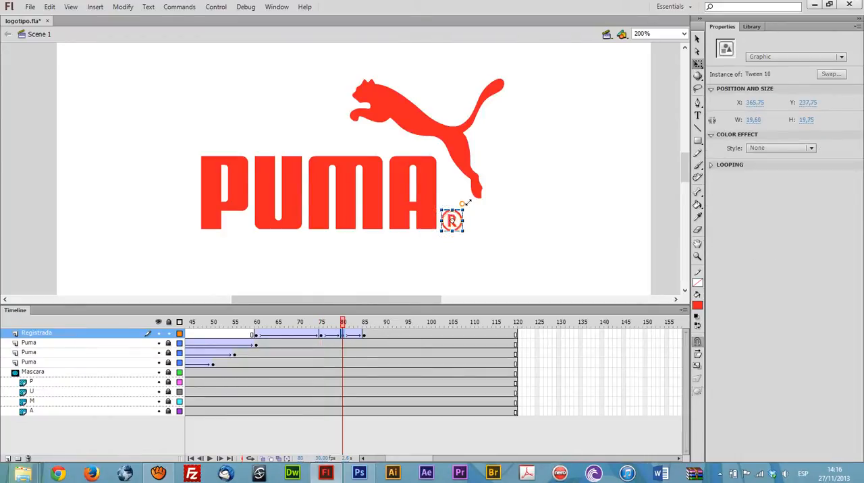
left_click_drag(342, 324, 360, 324)
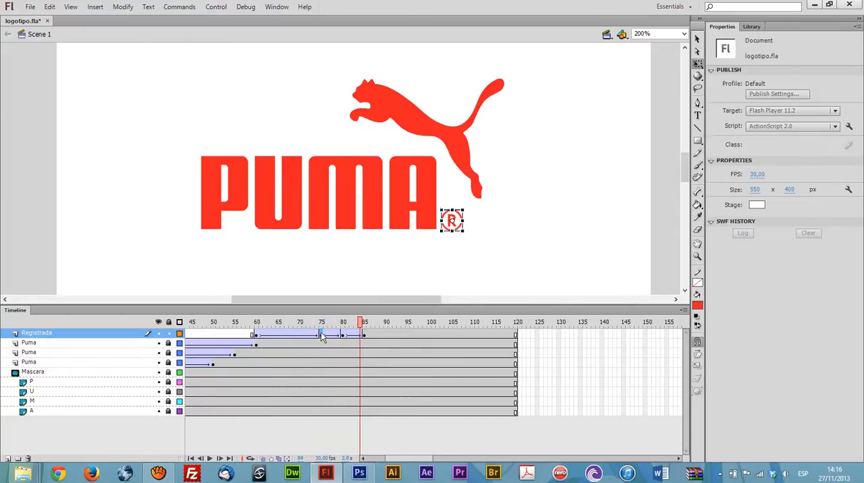
Step: Copy the Registrada keyframe from frame 75 to frame 85 and remove the tween that follows frame 85
left_click(322, 337)
left_click(363, 338)
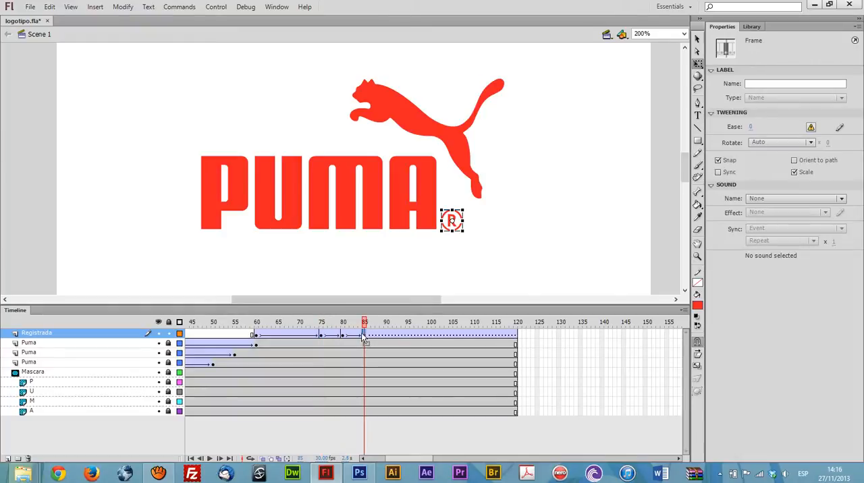
mouse_move(365, 324)
left_mouse_down()
mouse_move(352, 324)
mouse_move(368, 325)
left_mouse_up()
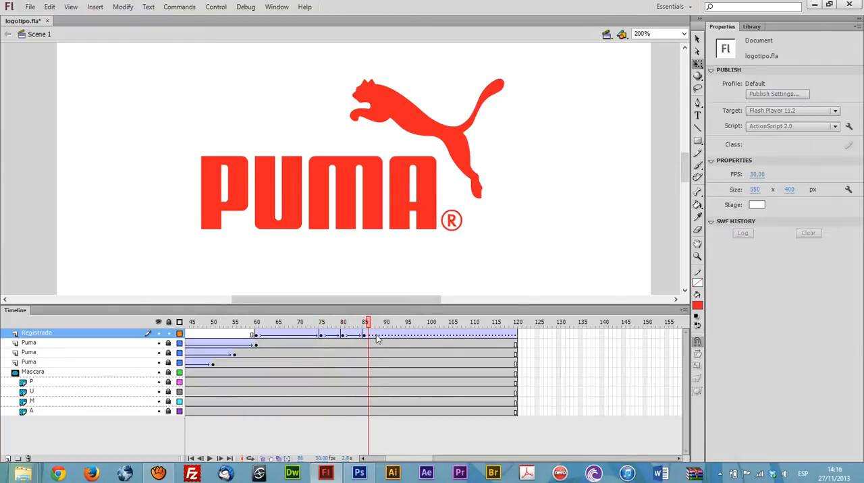
right_click(378, 339)
left_click(451, 53)
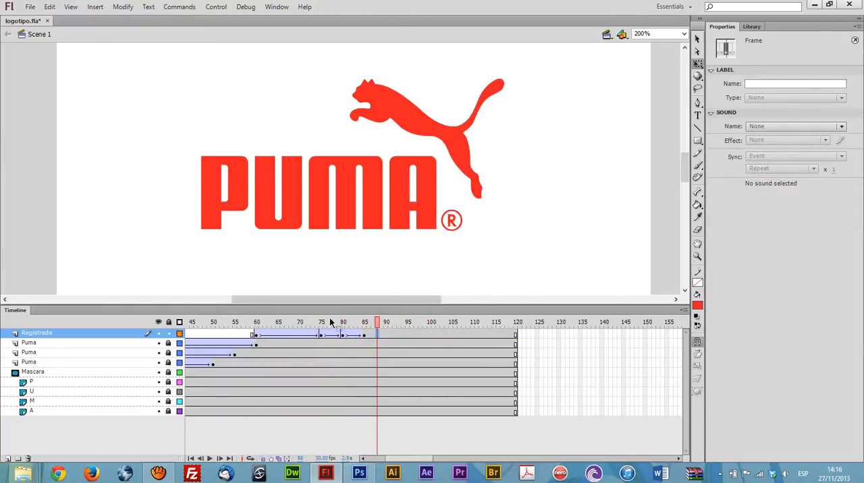
left_click_drag(277, 323, 257, 335)
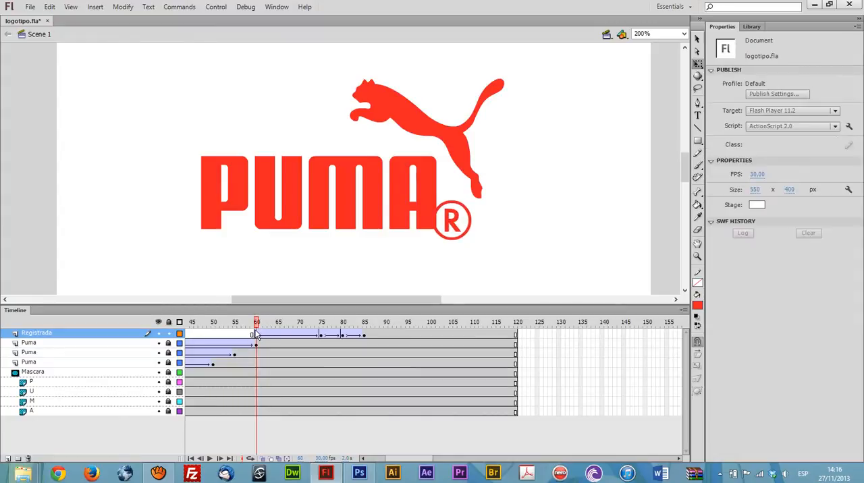
Step: Play and scrub the ® symbol's bounce between frames 75 and 85, and test the whole movie
key("Return")
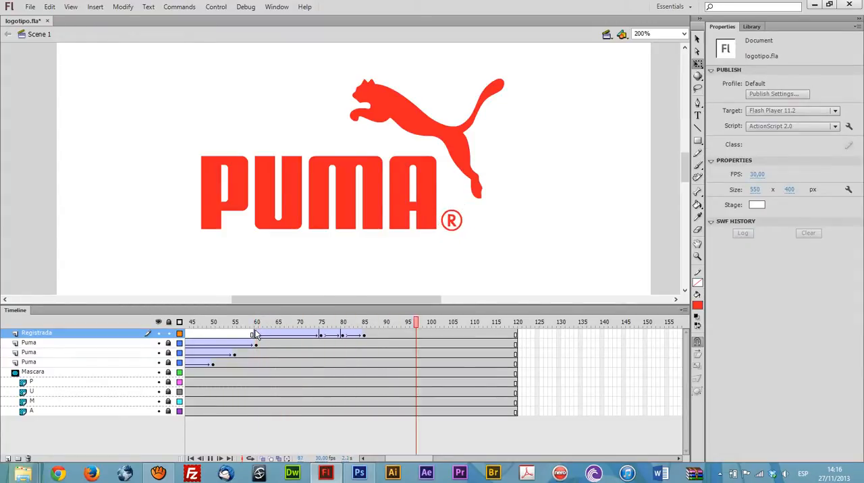
left_click_drag(315, 319, 365, 340)
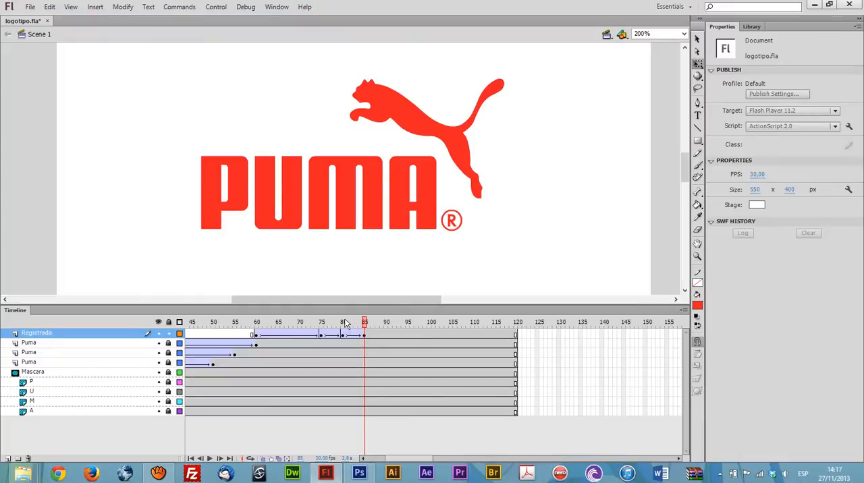
mouse_move(336, 324)
left_mouse_down()
mouse_move(277, 334)
mouse_move(357, 335)
mouse_move(327, 336)
left_mouse_up()
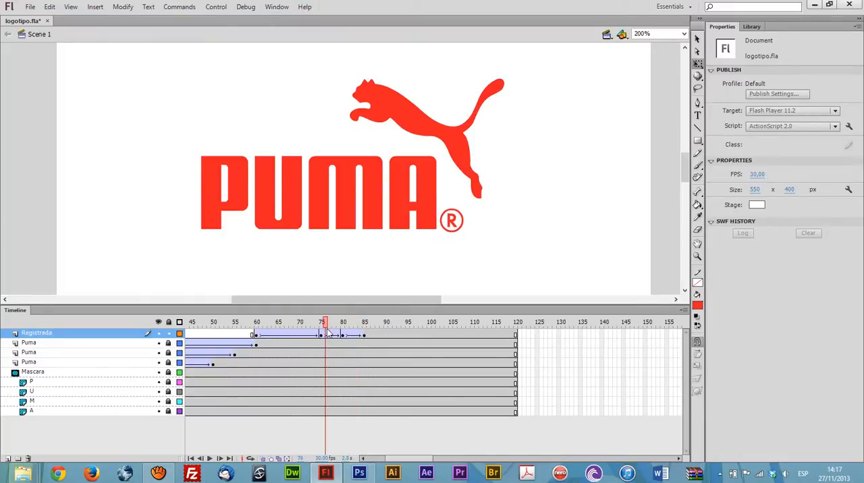
key("ctrl+Return")
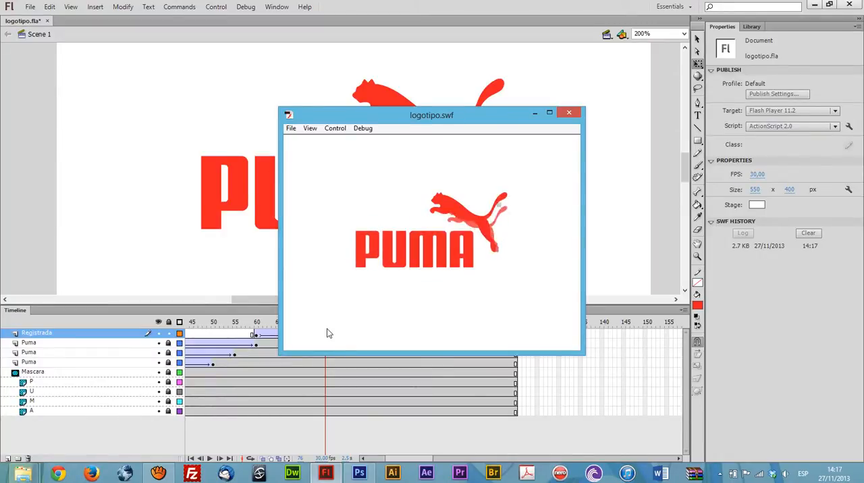
left_click(570, 112)
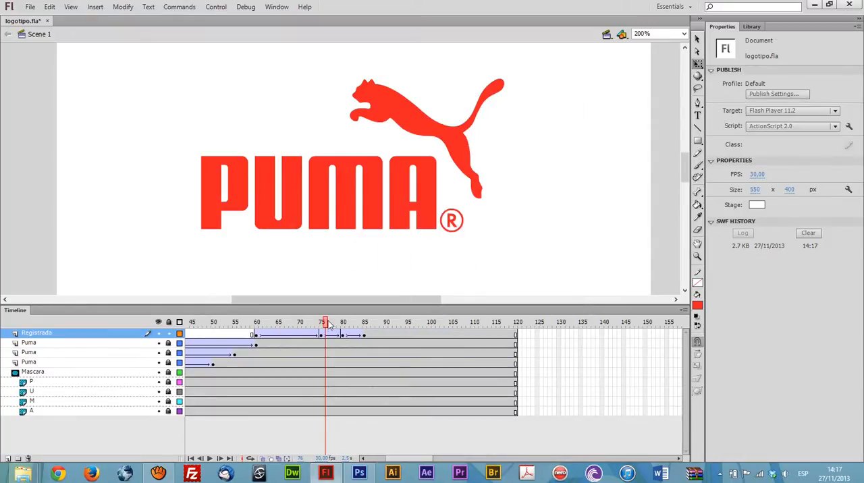
Step: Insert keyframes at frame 160 on all layers and apply a classic tween to them
left_click_drag(329, 325, 529, 330)
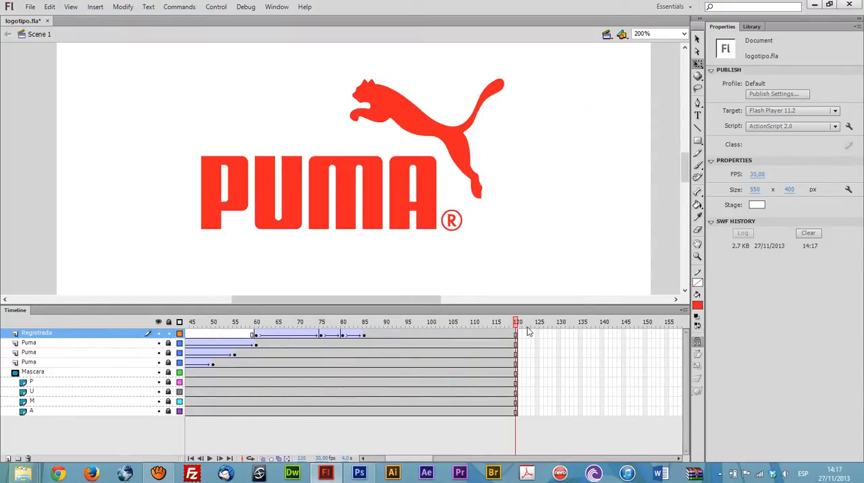
left_click_drag(408, 462, 427, 461)
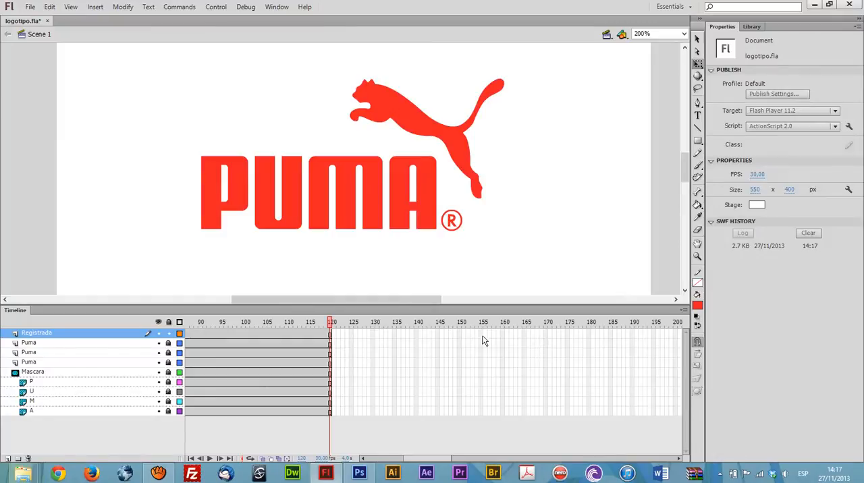
left_click_drag(503, 337, 503, 422)
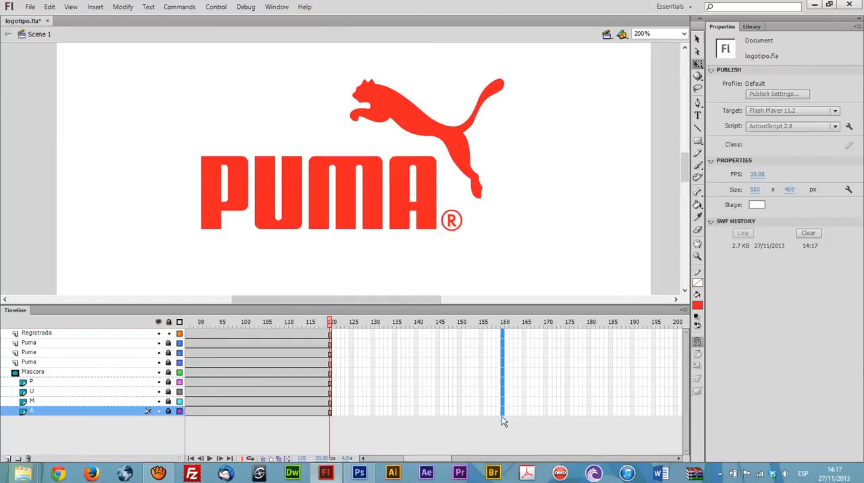
key("F5")
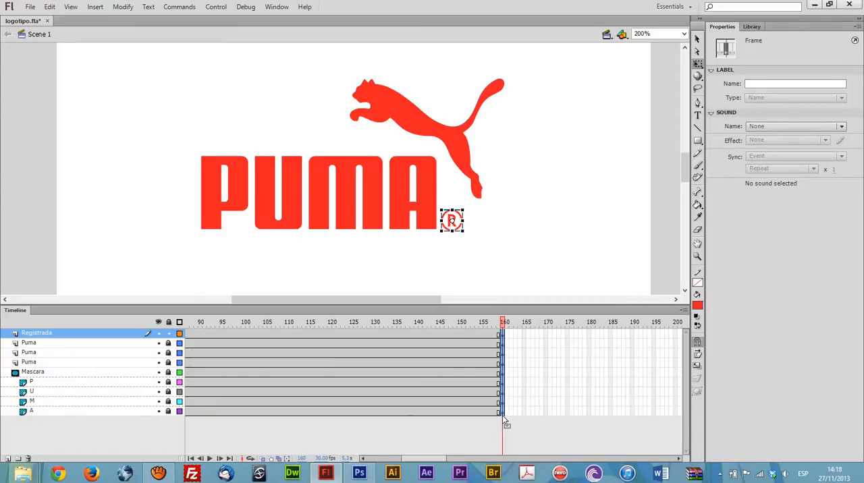
right_click(505, 341)
left_click(578, 79)
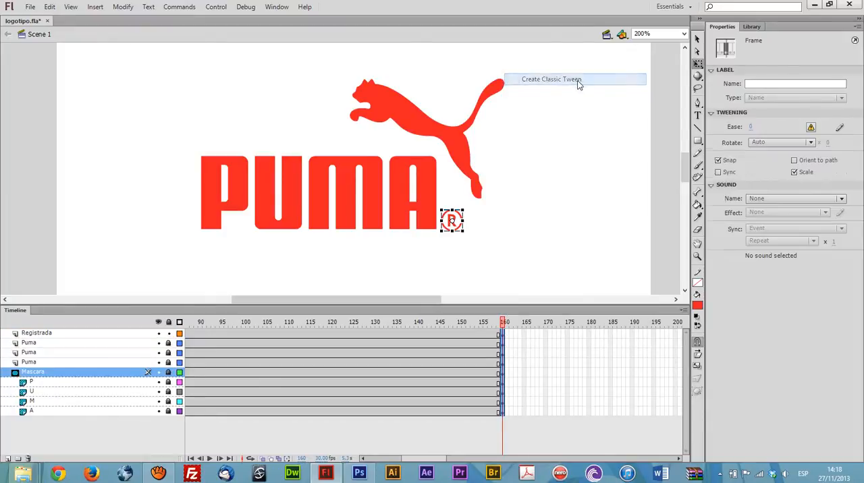
Step: Insert keyframes at frame 190 on all layers to end the tweens
left_click(590, 333)
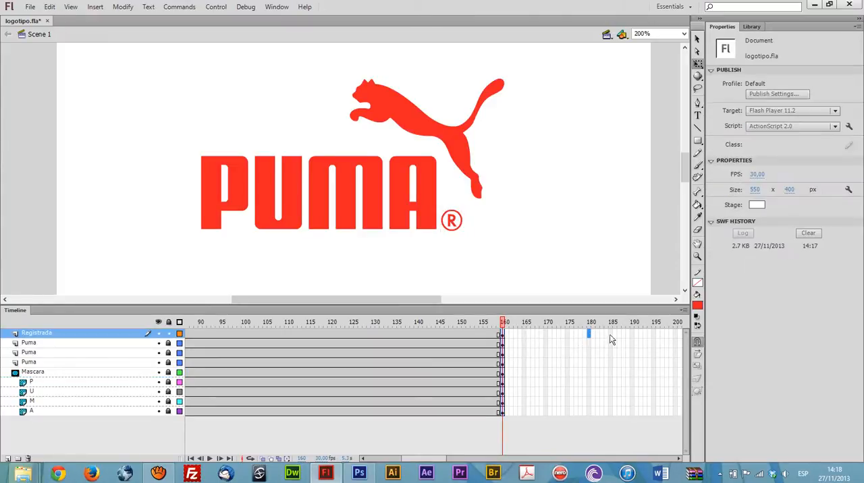
left_click(632, 333)
left_click_drag(631, 344, 637, 417)
key("F6")
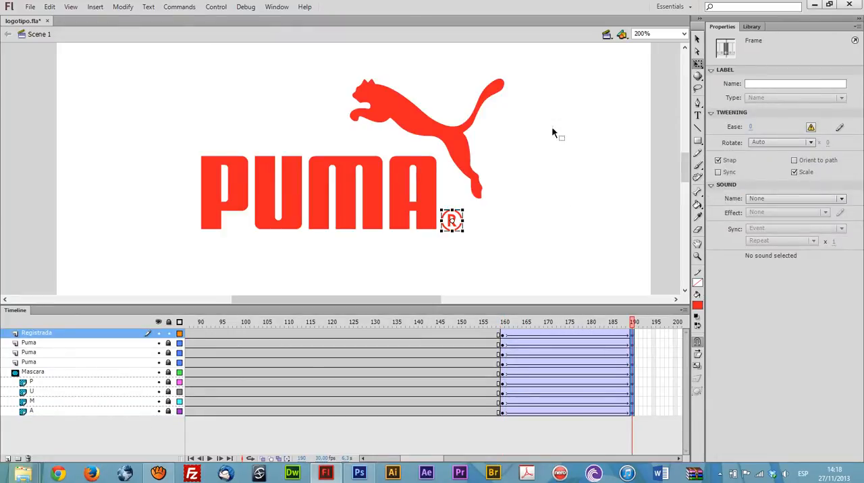
Step: Unlock all layers except Mascara and hide the Mascara layer
left_click(169, 324)
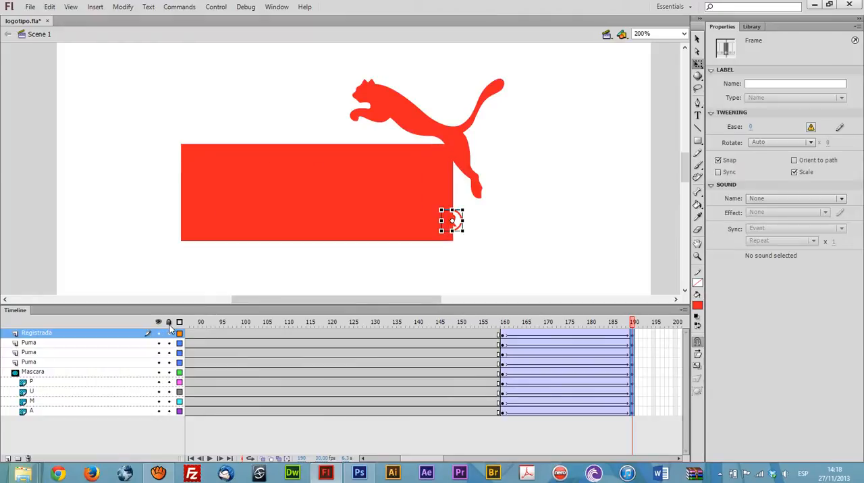
left_click(168, 373)
left_click(158, 372)
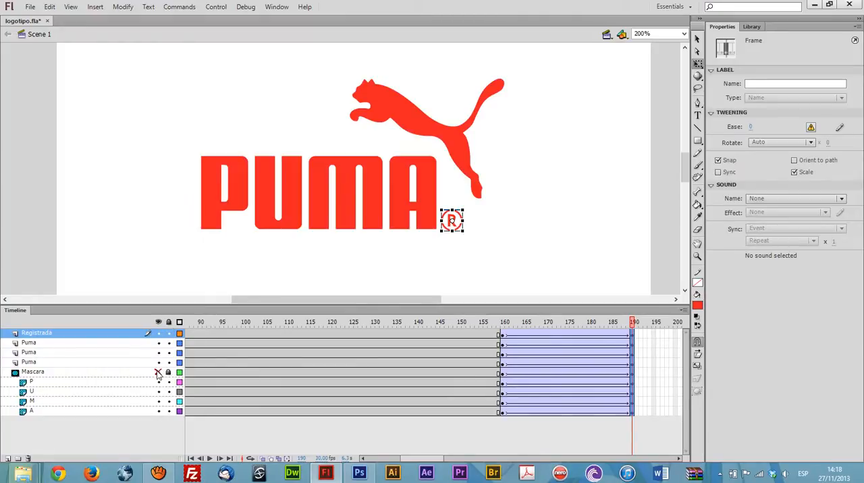
Step: Set the alpha of all logo parts at frame 190 to 0% and scrub through the fade-out to frame 175
key("ctrl+a")
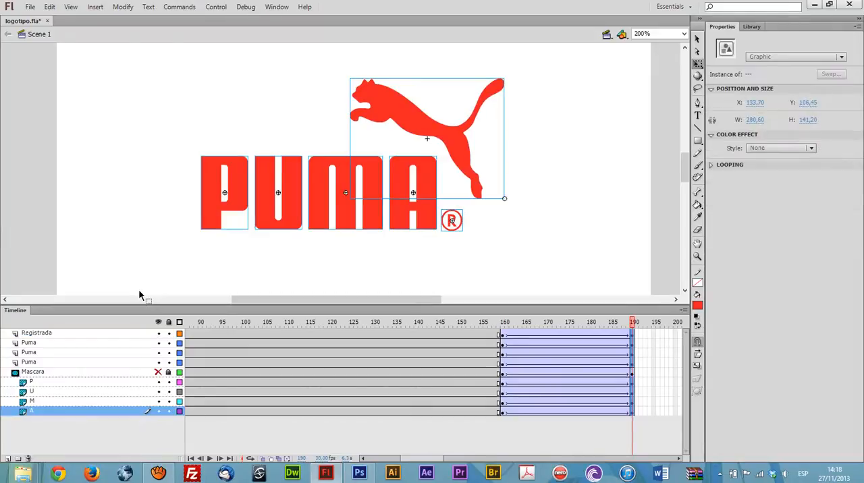
left_click(796, 151)
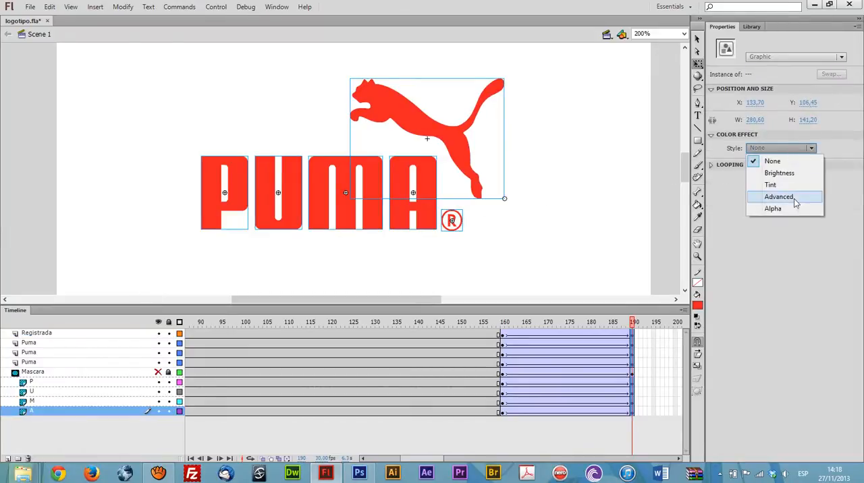
left_click(773, 209)
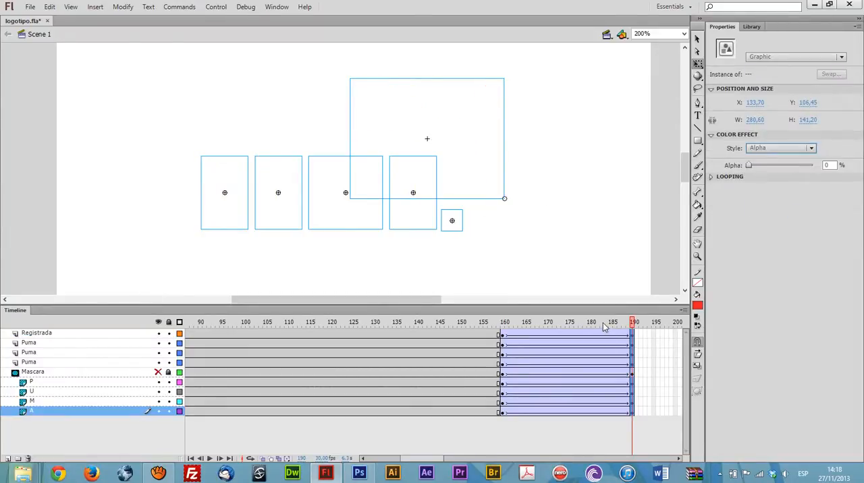
left_click_drag(614, 326, 569, 331)
left_click(545, 425)
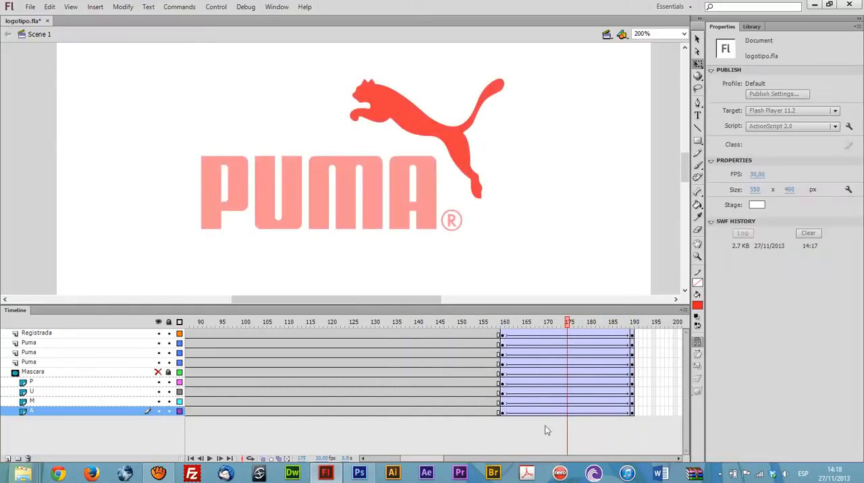
Step: Test the movie to review the full logo animation with its closing fade-out, and close the preview
left_click(531, 461)
key("ctrl+Return")
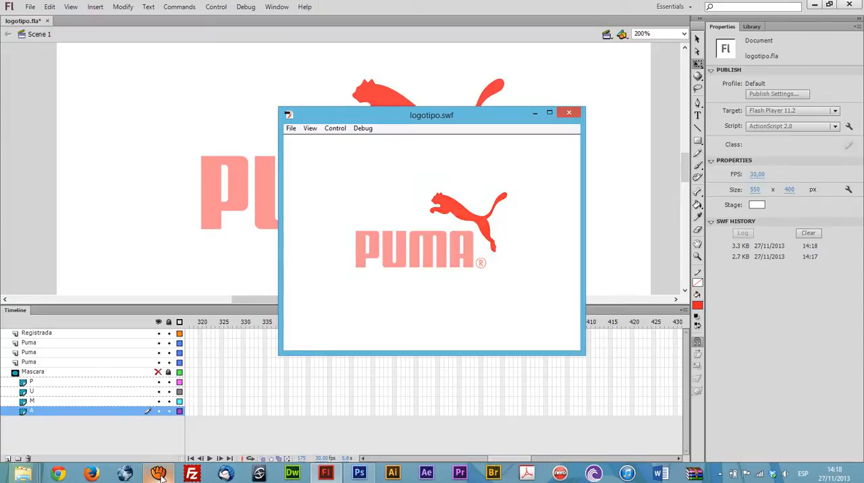
mouse_move(159, 474)
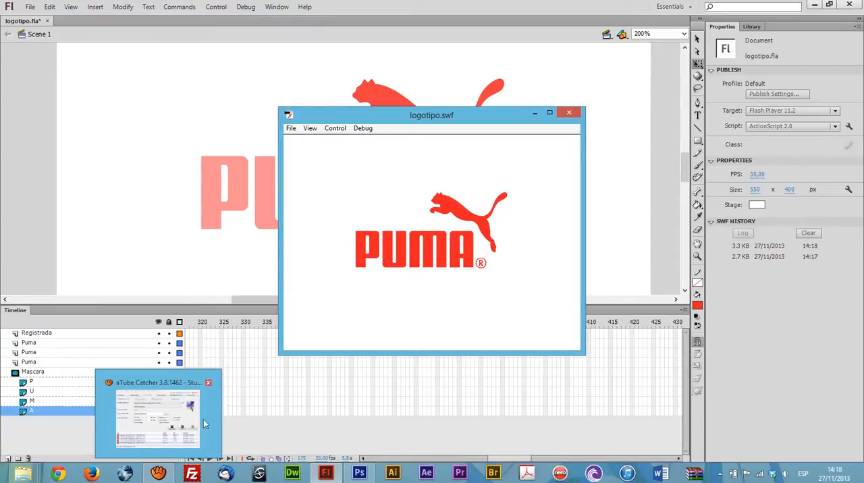
left_click(178, 433)
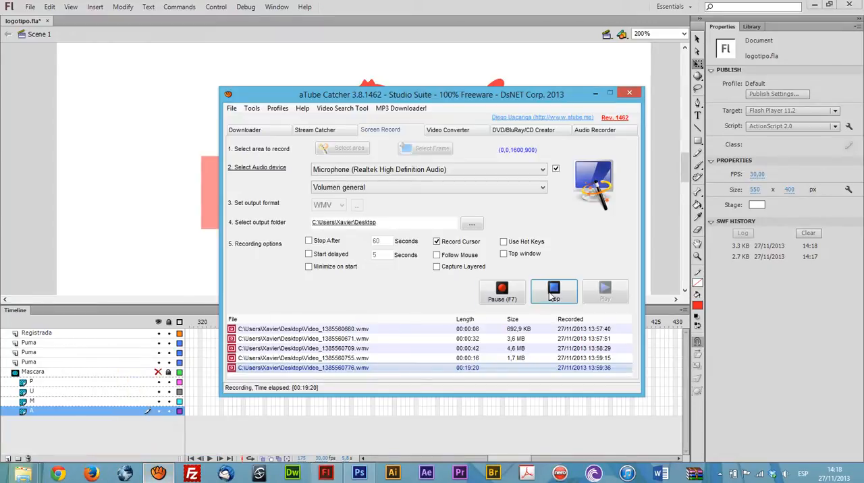
left_click(594, 93)
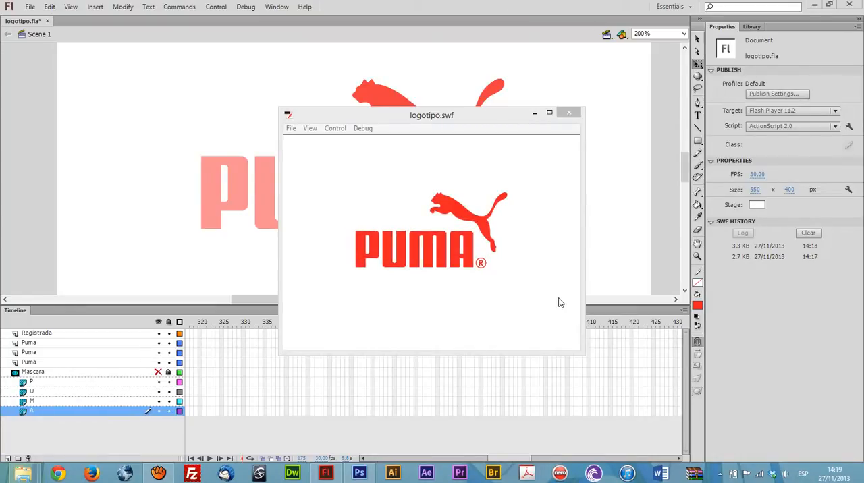
left_click(569, 115)
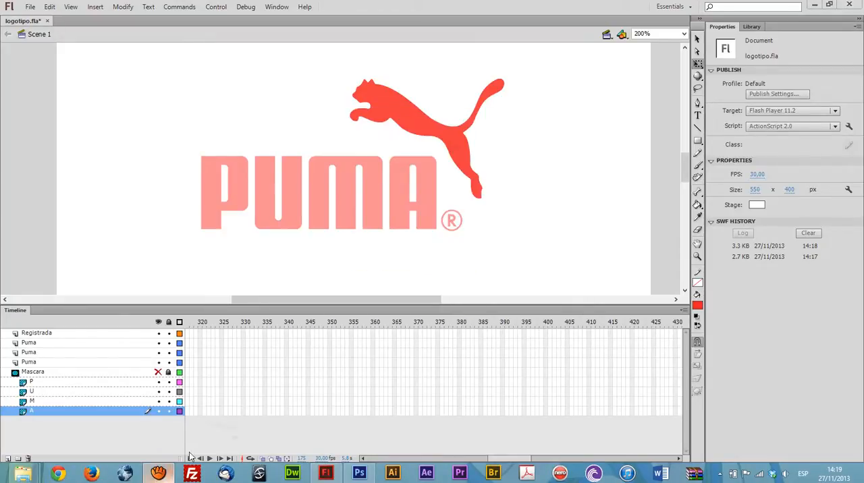